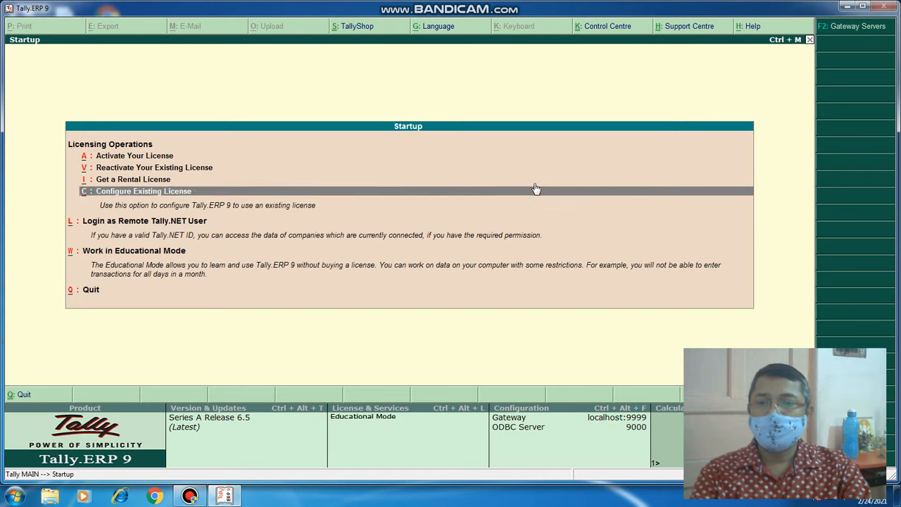
Step: Start working in Educational Mode and decline help with fixing the company that cannot be opened
key(Return)
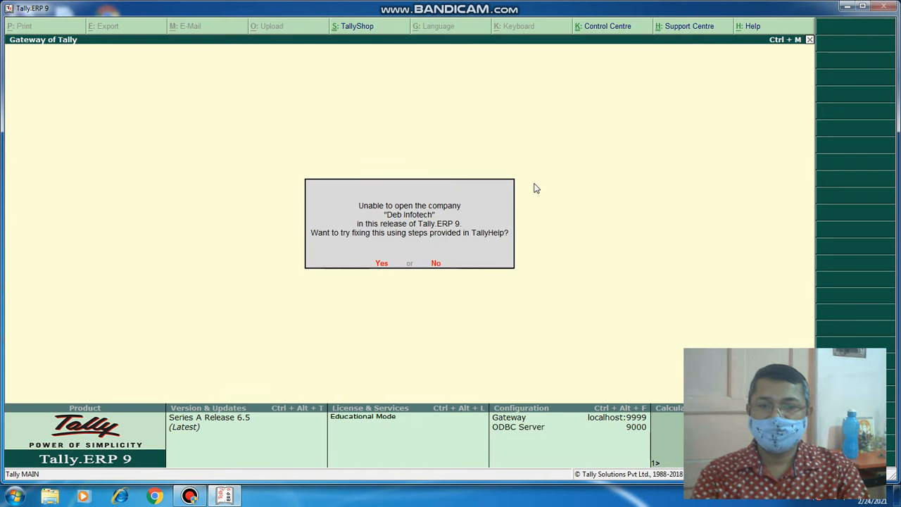
key(n)
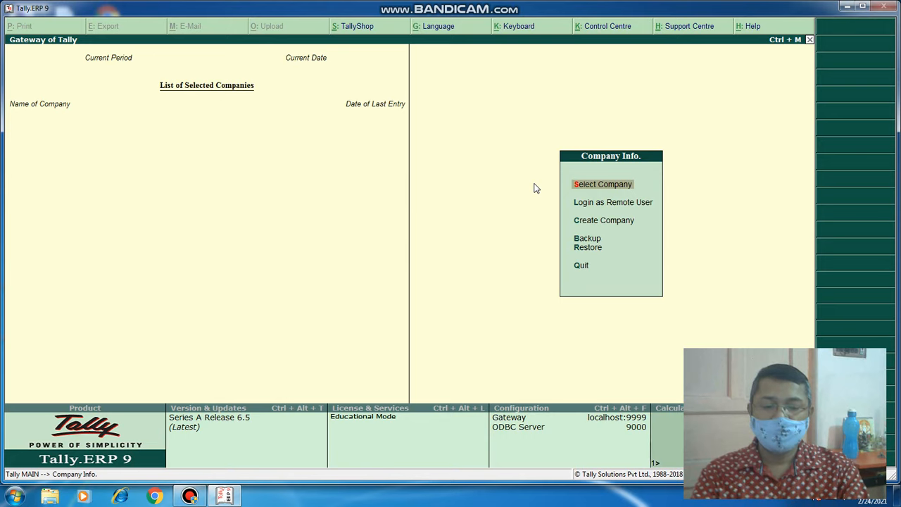
Step: Begin creating a new company named Payroll, keeping the matching mailing name, an empty address and India as the country
key(Down)
key(Down)
key(Return)
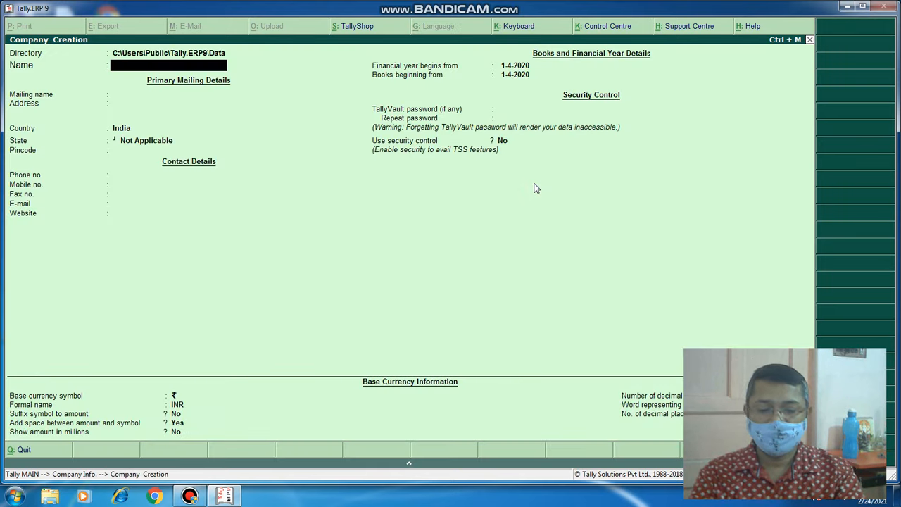
text(Payroll)
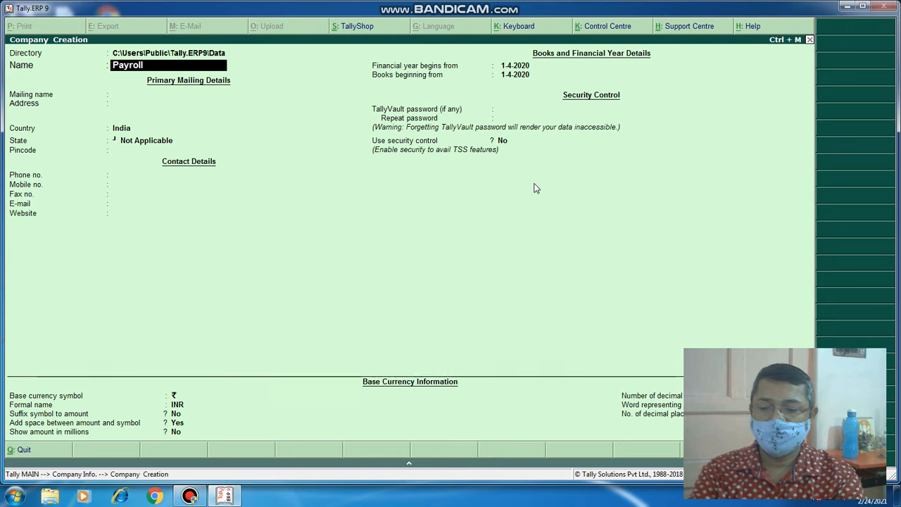
key(Return)
key(Return)
key(Return)
key(Return)
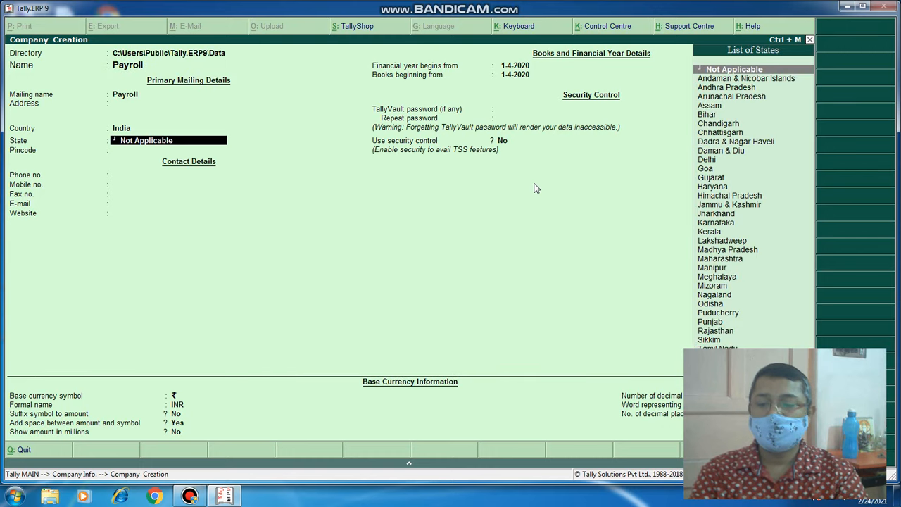
Step: Set the company's state to West Bengal, leave the contact details empty and save the company with the default financial year
text(we)
key(Return)
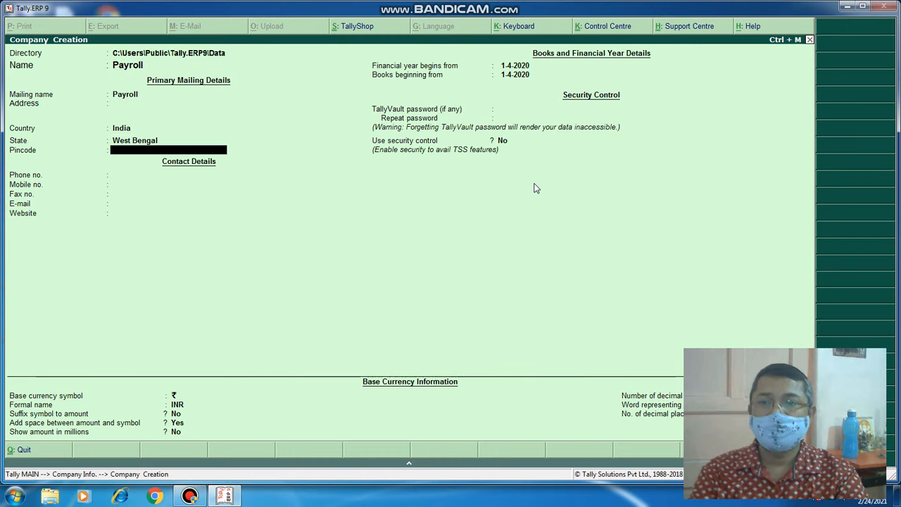
key(Return)
key(Return)
key(Return)
key(Return)
key(Return)
key(Return)
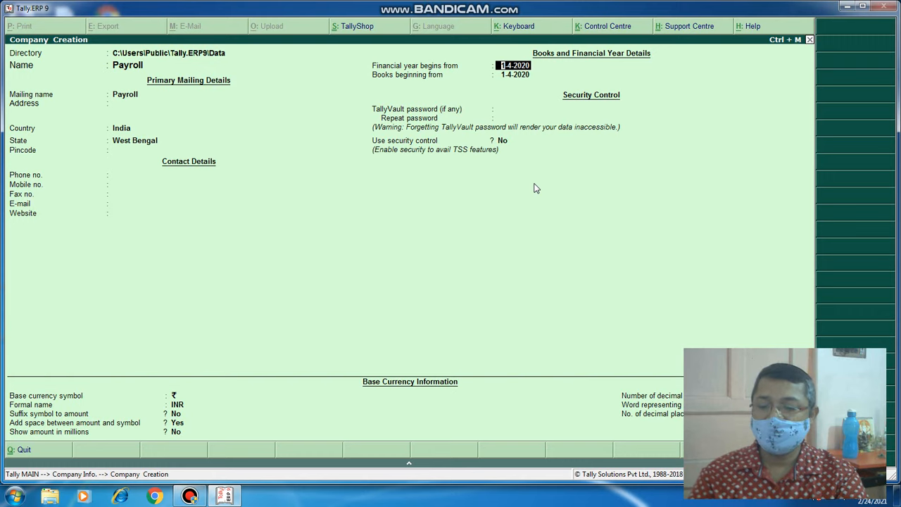
key(ctrl+a)
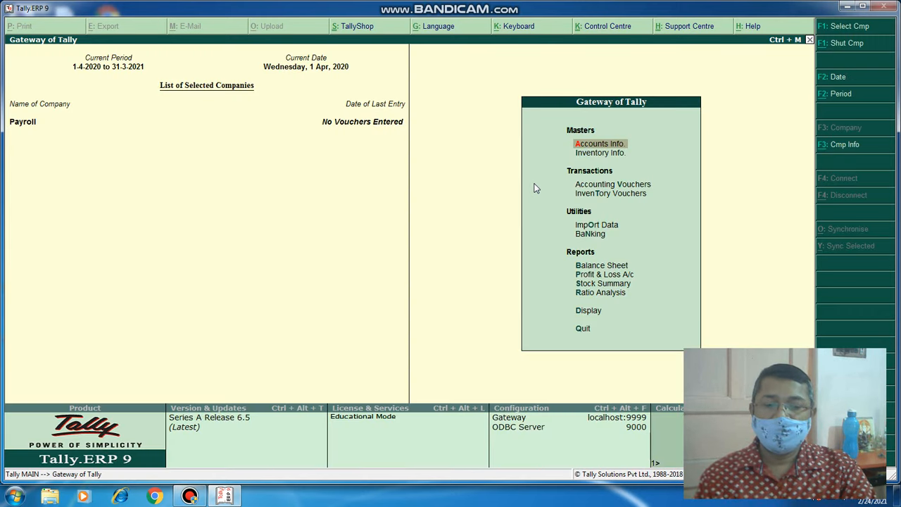
Step: Turn on Maintain payroll in the company's accounting features
key(F11)
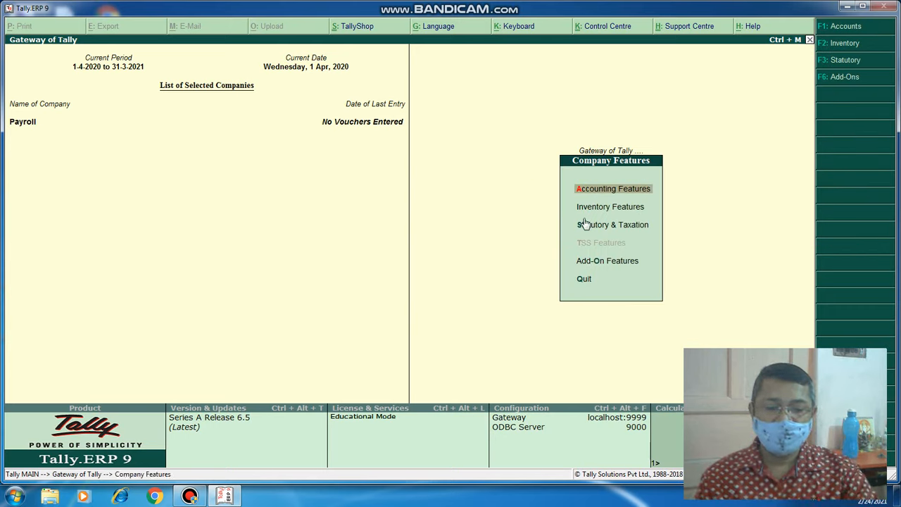
key(Down)
key(Down)
key(Down)
key(Up)
key(Up)
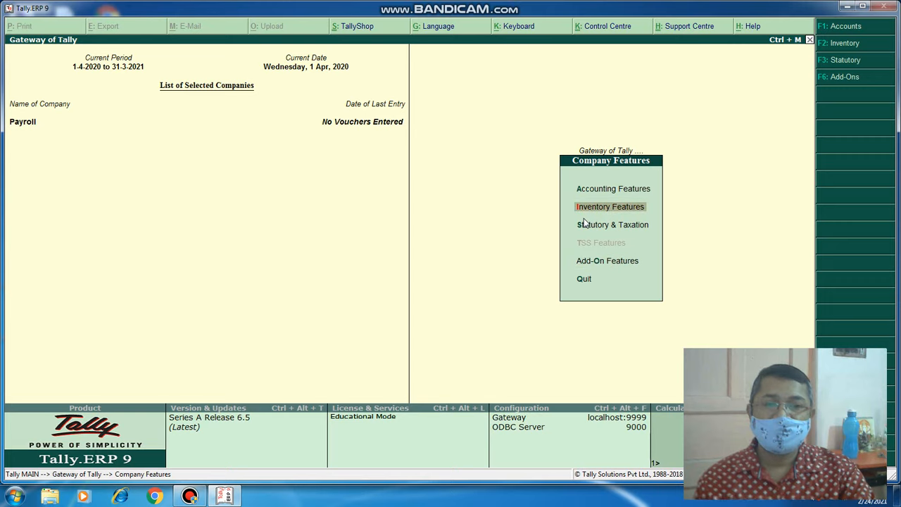
key(Up)
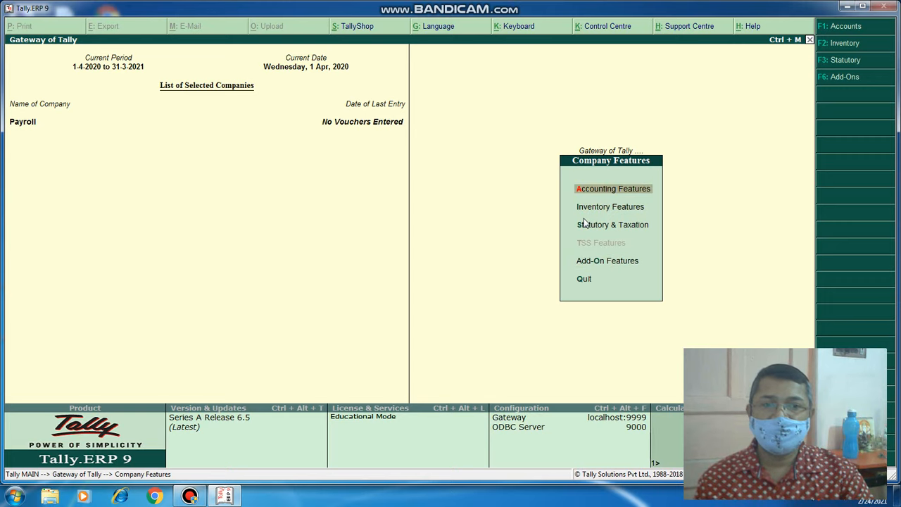
key(Return)
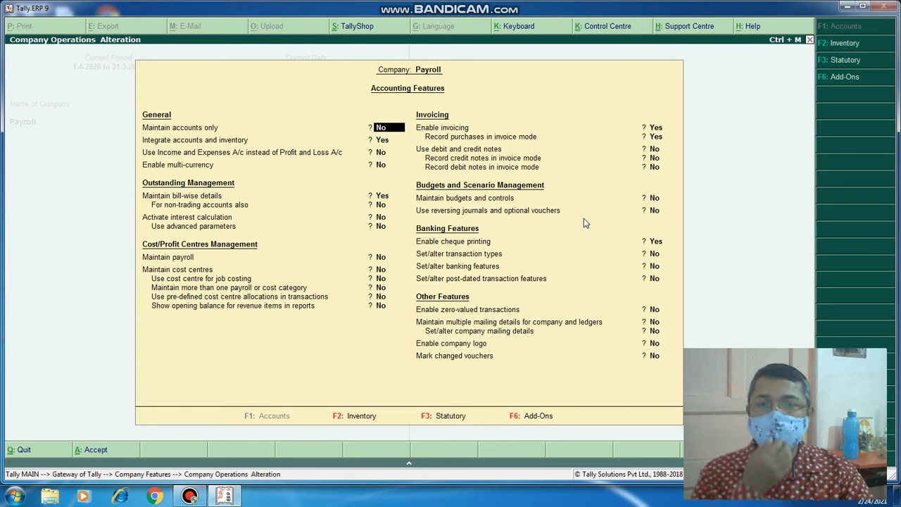
key(Down)
key(Down)
key(Down)
key(Down)
key(Down)
key(Down)
key(Down)
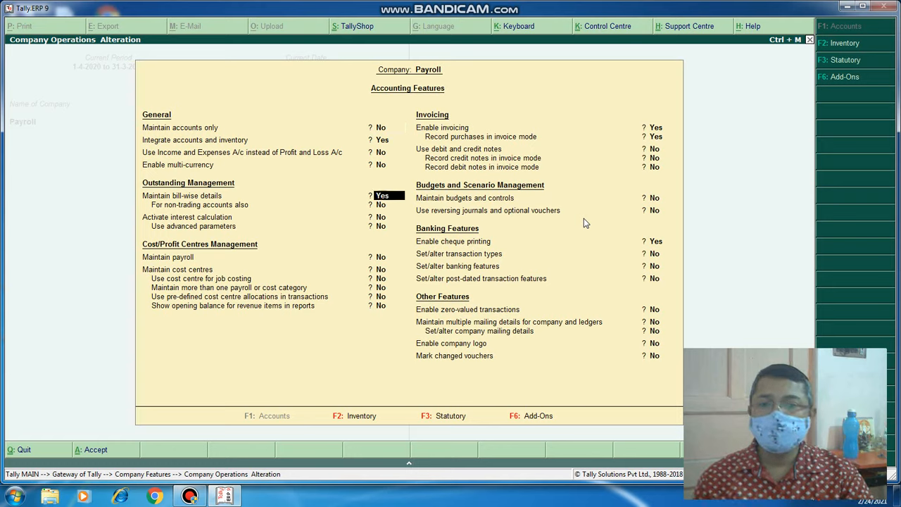
key(Down)
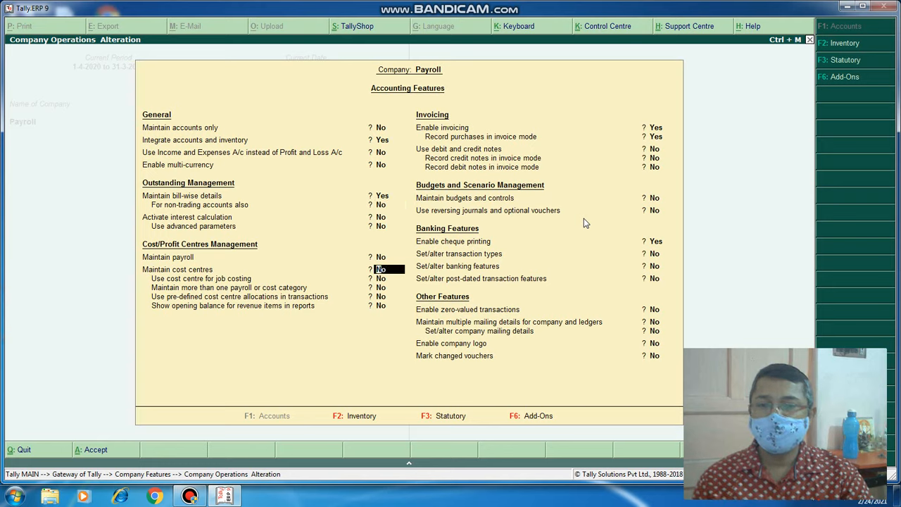
key(Up)
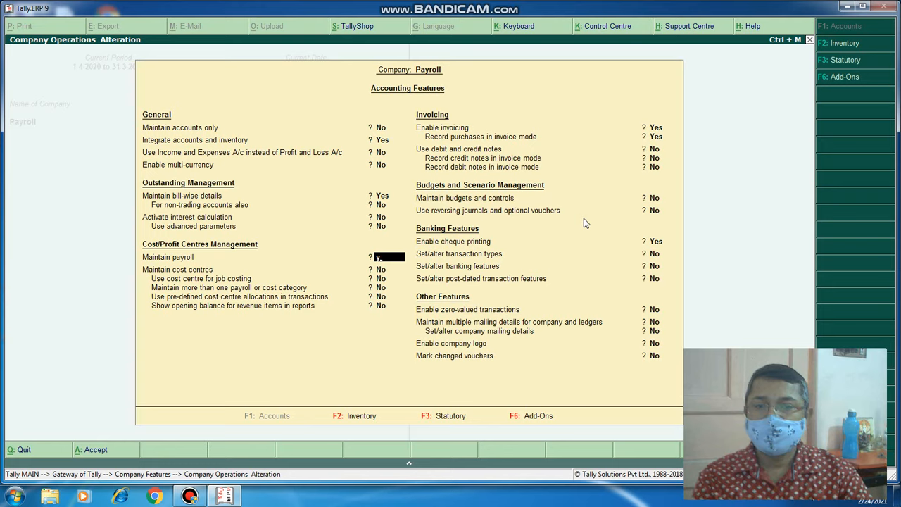
key(Return)
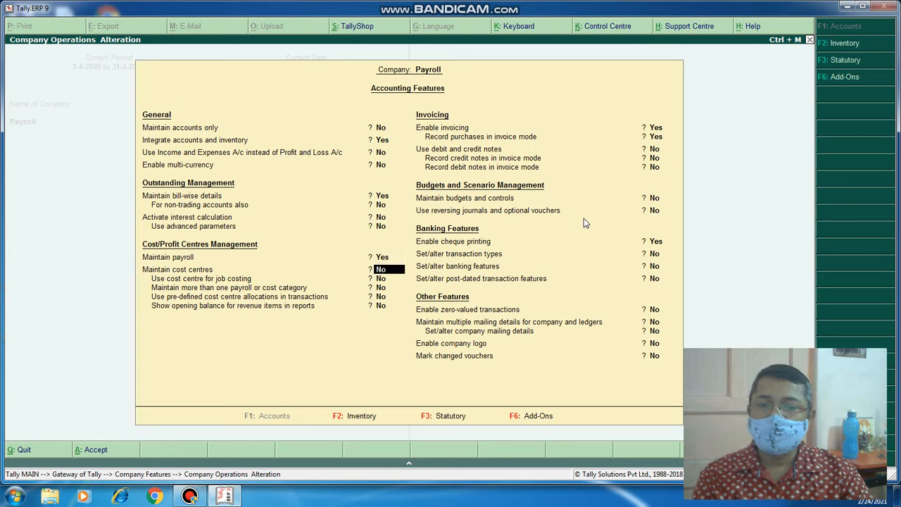
Step: Enable cost centres and more than one payroll or cost category, then save the accounting features and return to the Gateway of Tally
key(Return)
key(Return)
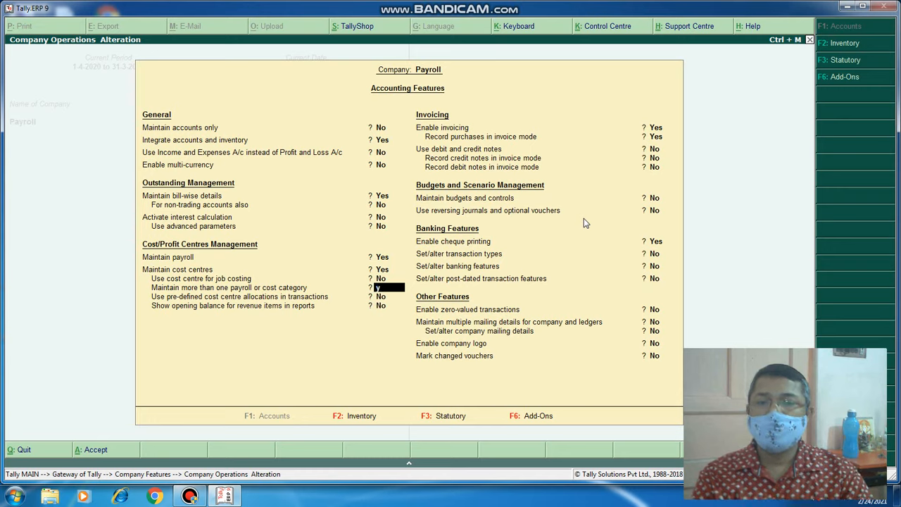
text(y)
key(Return)
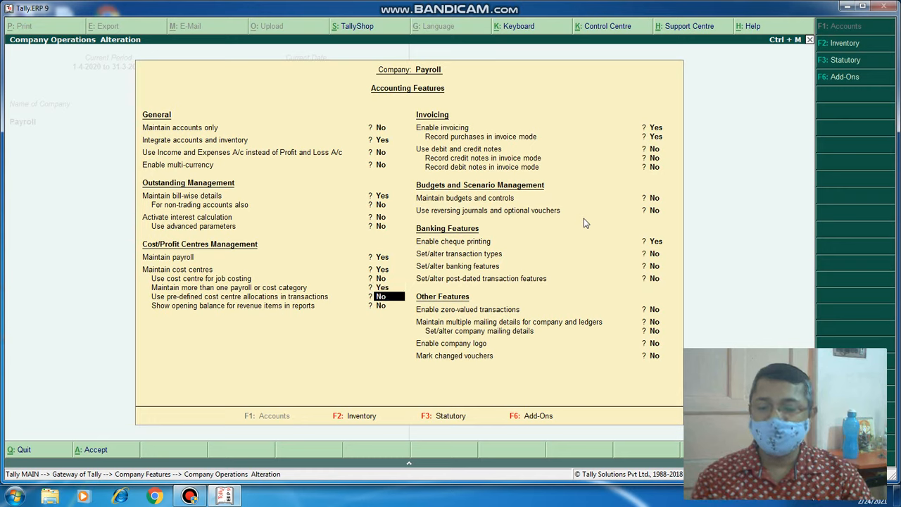
key(ctrl+a)
key(Escape)
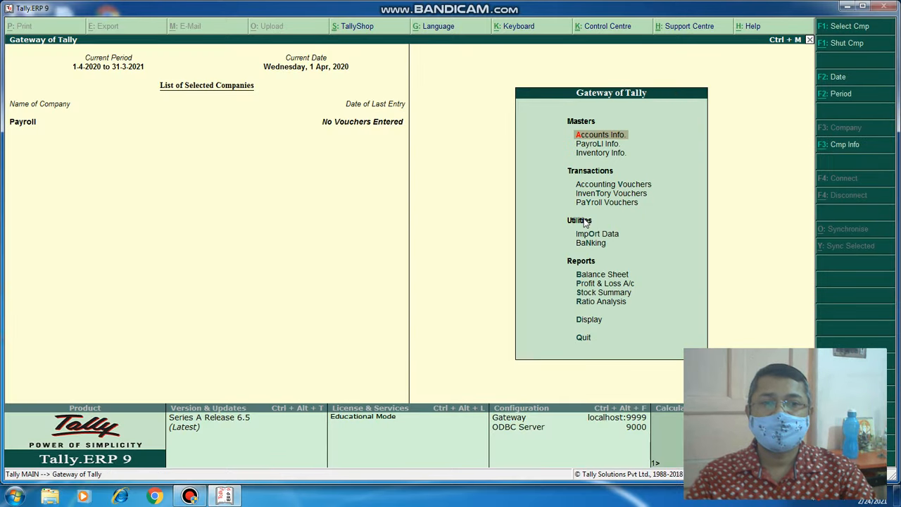
Step: Start creating a payroll pay head named Basic without an alias
key(Down)
key(Down)
key(Down)
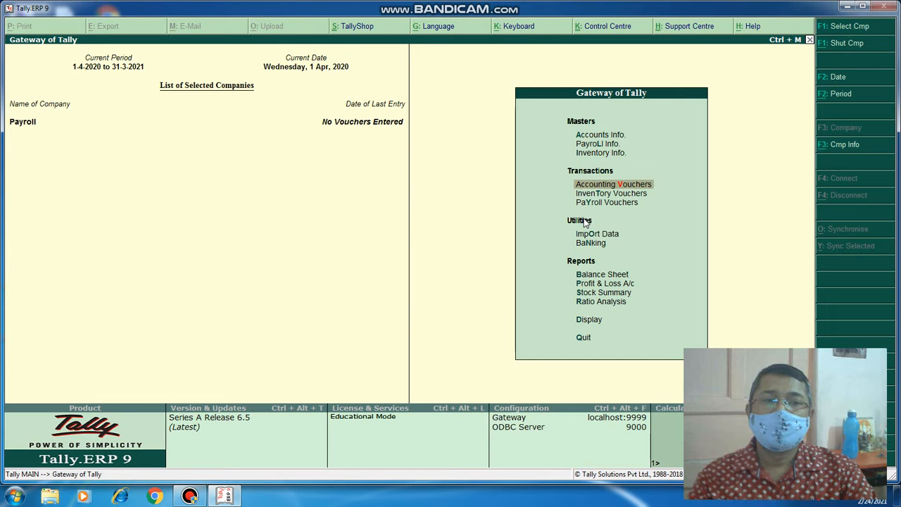
key(Up)
key(Up)
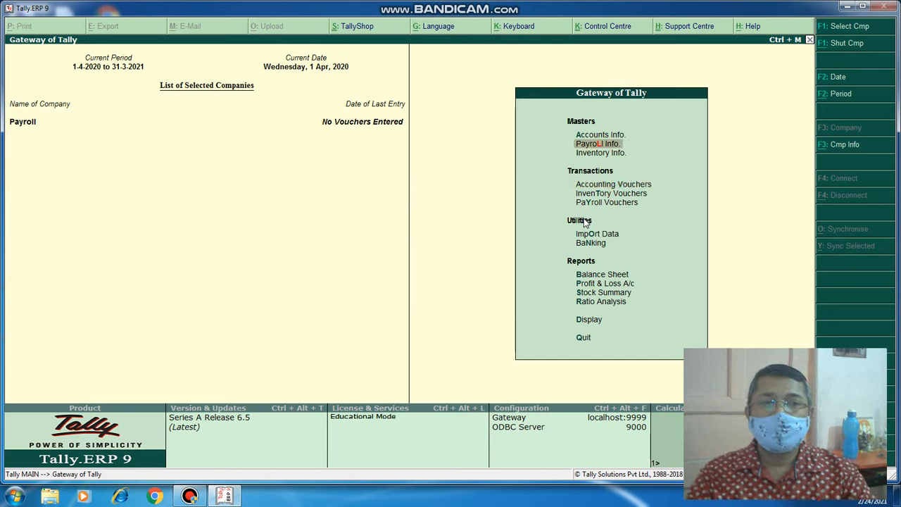
key(Return)
key(Down)
key(Down)
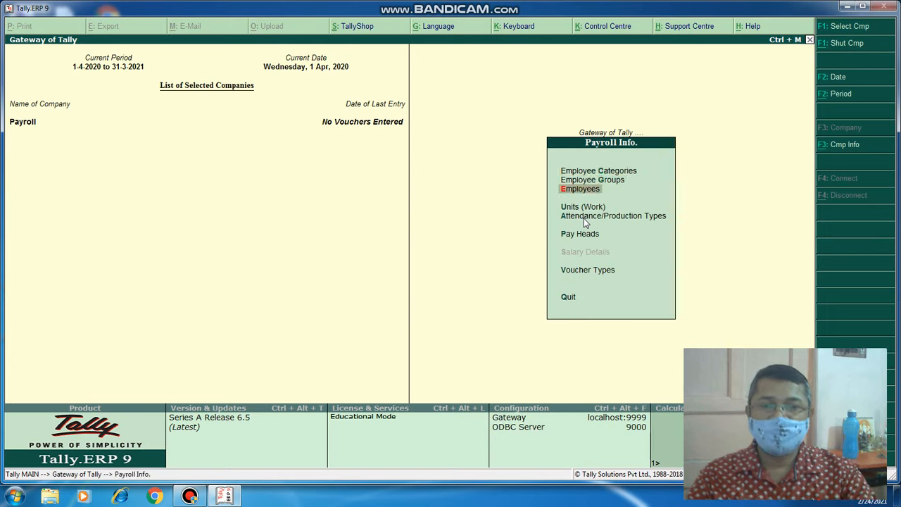
key(Down)
key(Down)
key(Down)
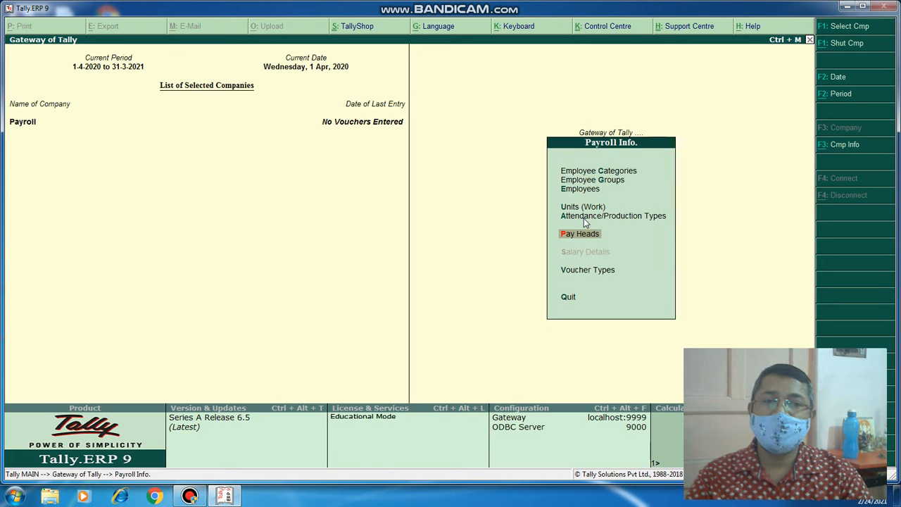
key(Return)
key(Return)
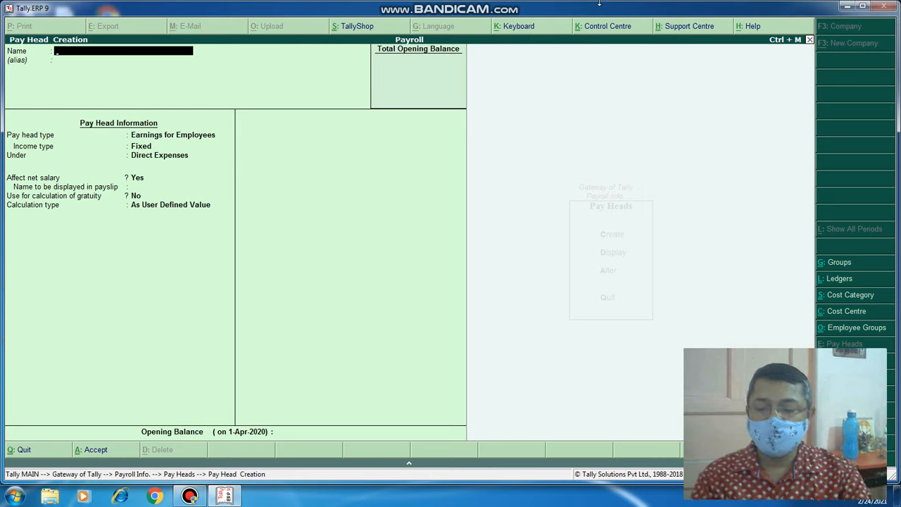
text(Basic)
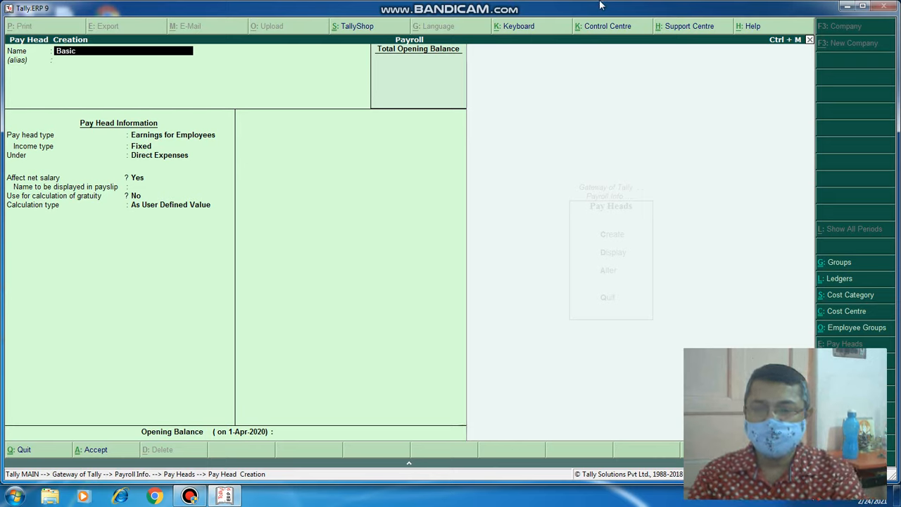
key(Return)
key(Return)
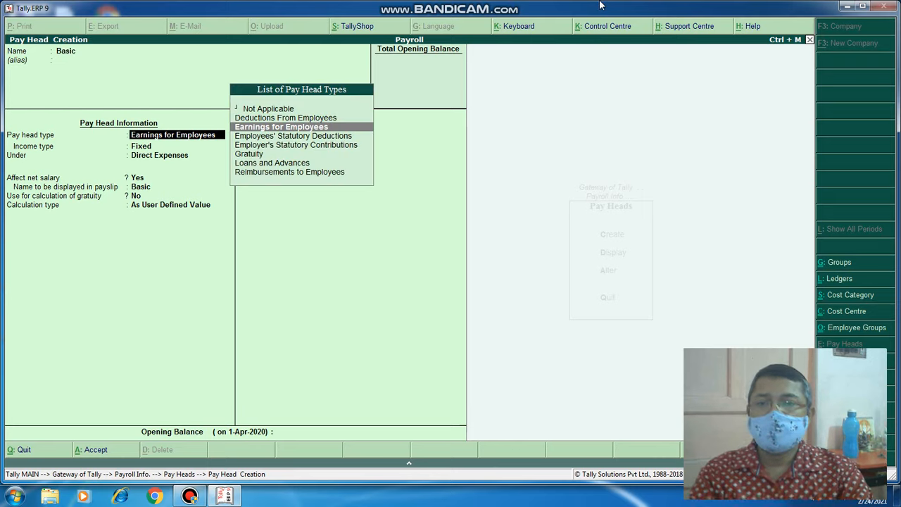
Step: Classify the Basic pay head as Earnings for Employees with Fixed income type, under Indirect Expenses
click(329, 128)
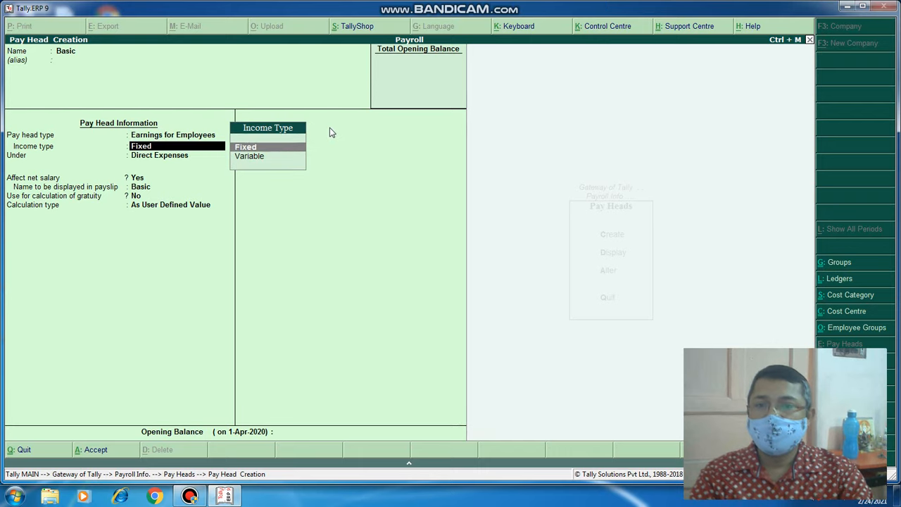
key(Return)
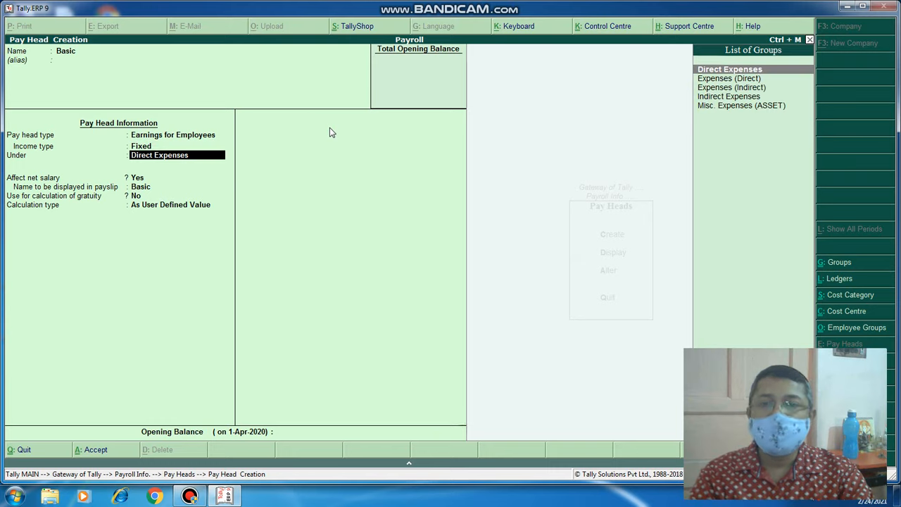
key(Down)
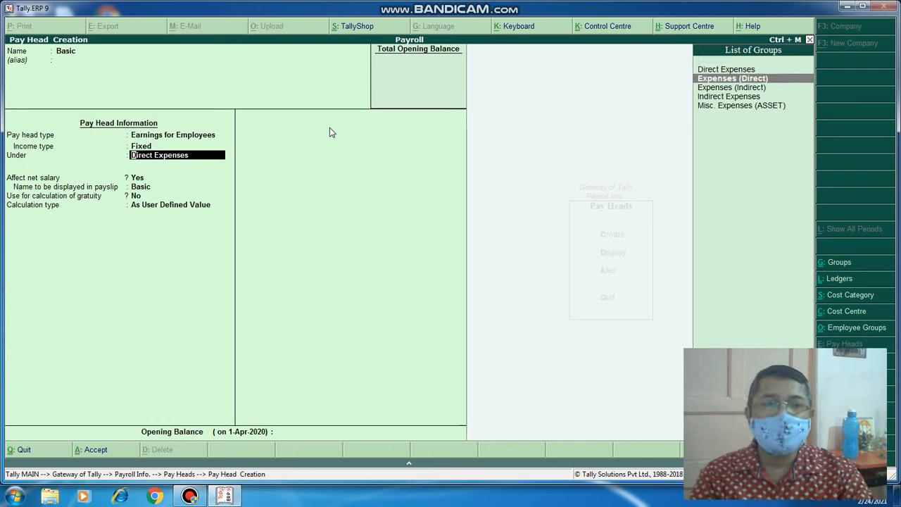
key(Down)
key(Return)
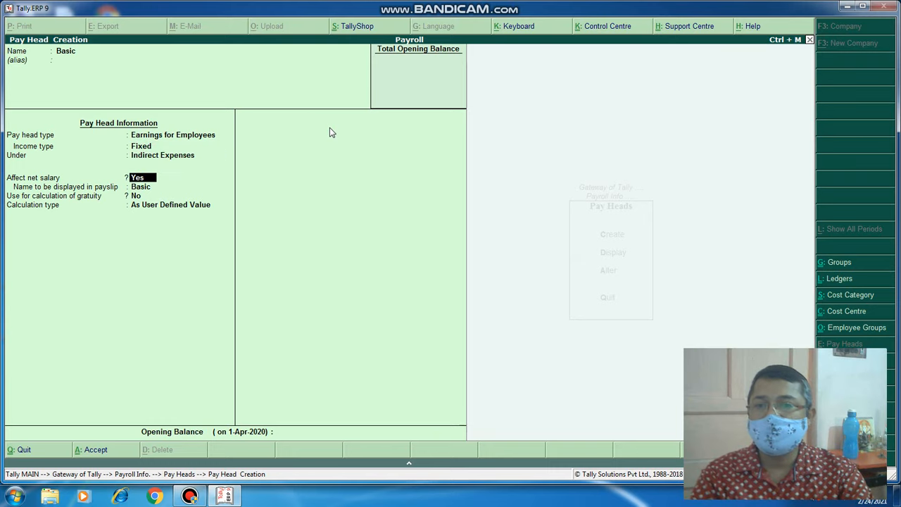
Step: Keep Basic affecting net salary under its own payslip name, and set its use for calculation of gratuity to Yes
key(Return)
key(Return)
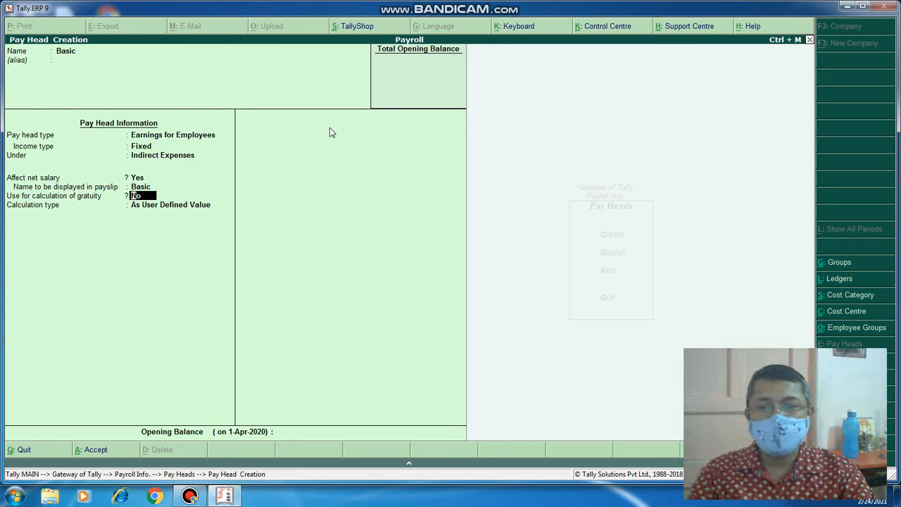
text(y)
key(Return)
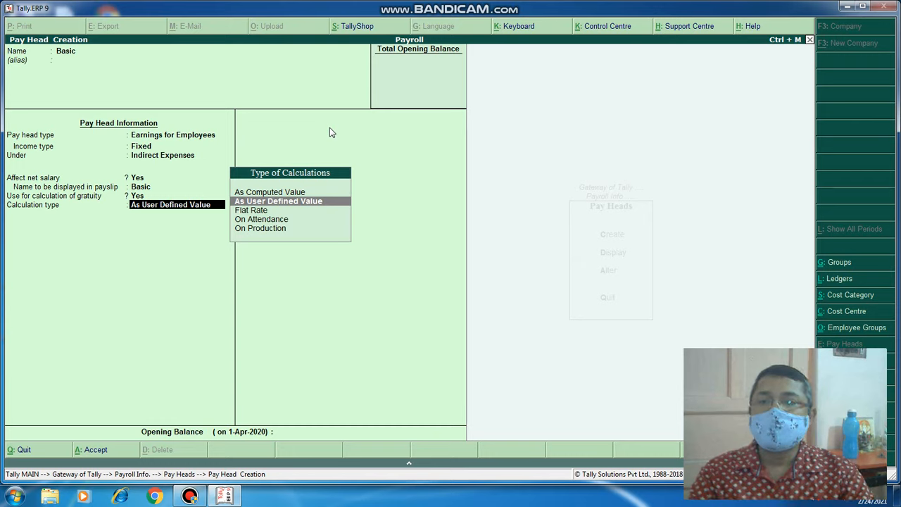
Step: Set the Basic pay head's calculation type to Flat Rate with a calculation period of Months
key(Down)
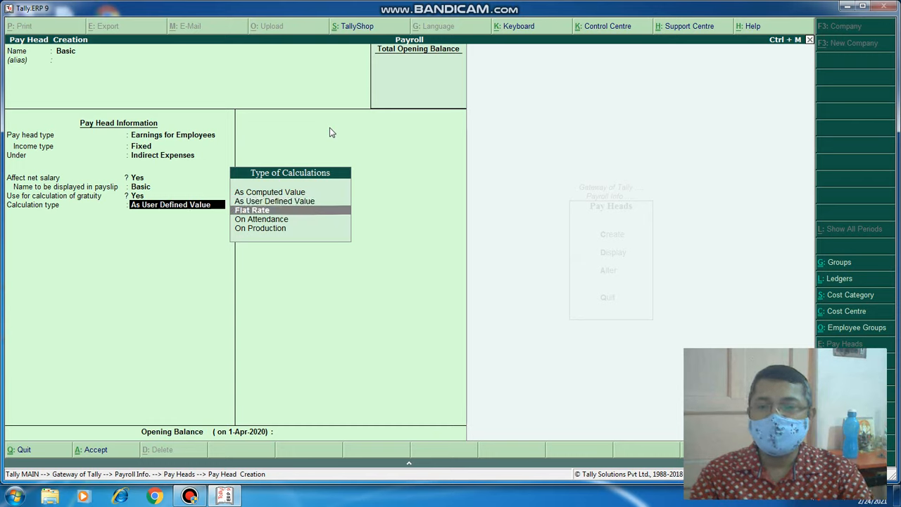
key(Return)
key(Down)
key(Down)
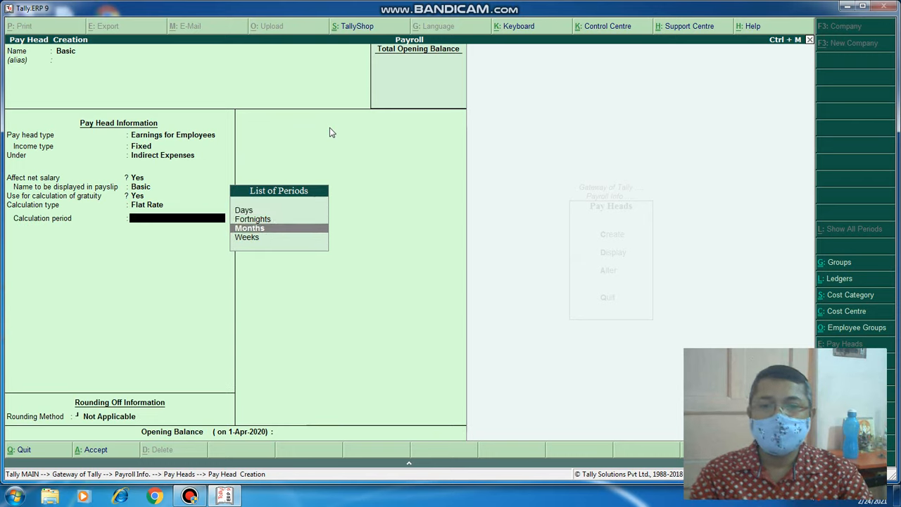
key(Return)
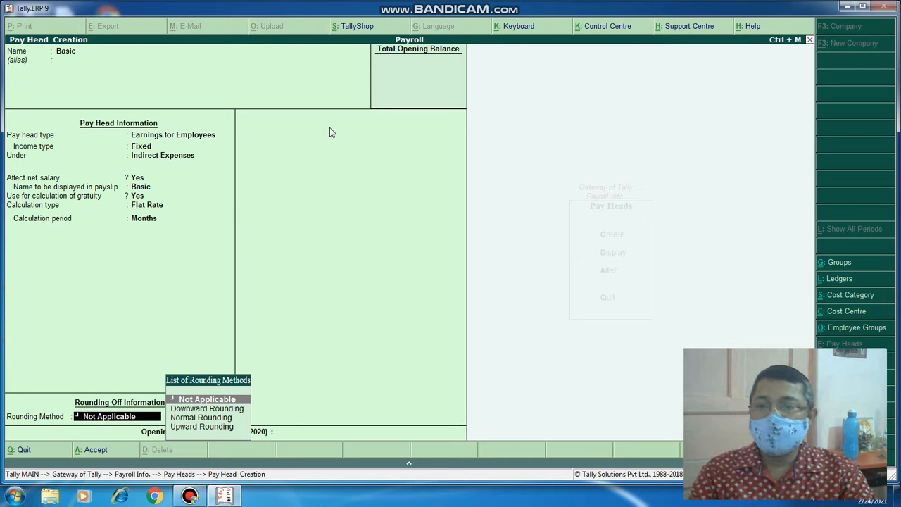
Step: Leave the Basic pay head's rounding method as Not Applicable and save the pay head
key(Return)
key(Return)
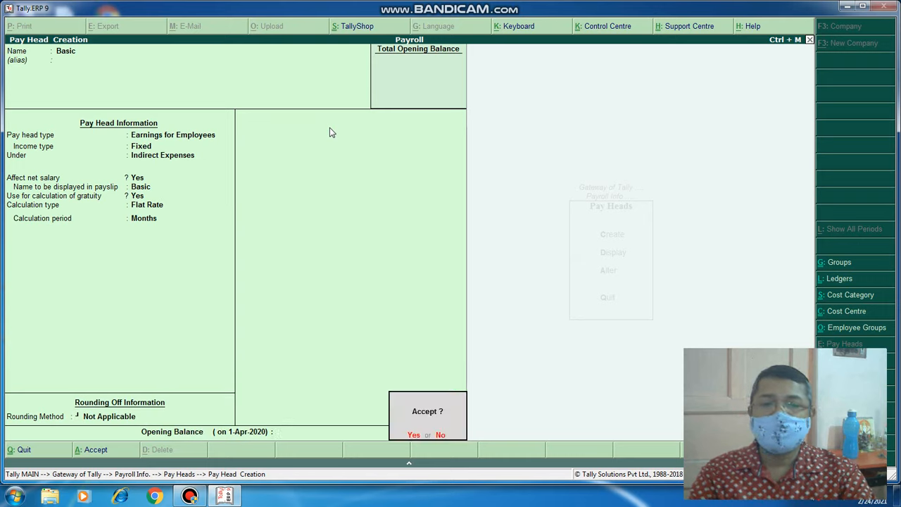
key(Return)
Step: Start creating a second pay head named Da without an alias
text(Da)
key(Return)
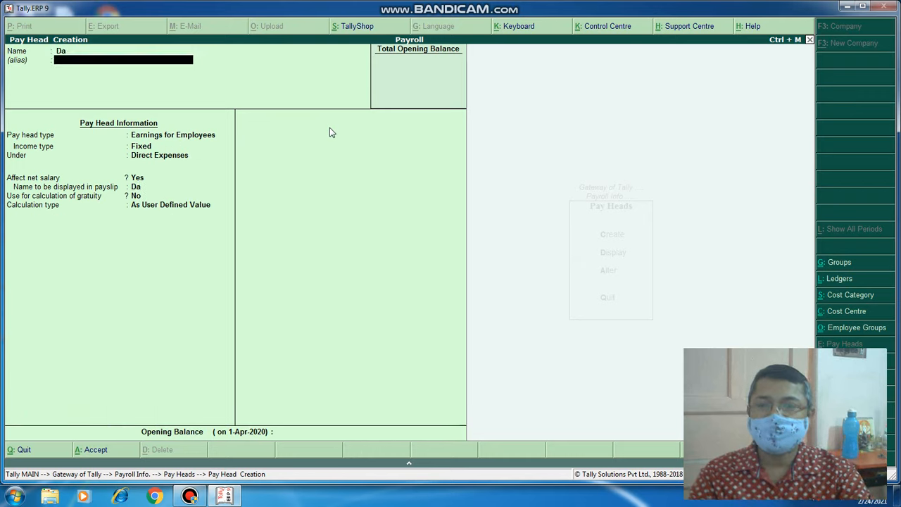
key(Return)
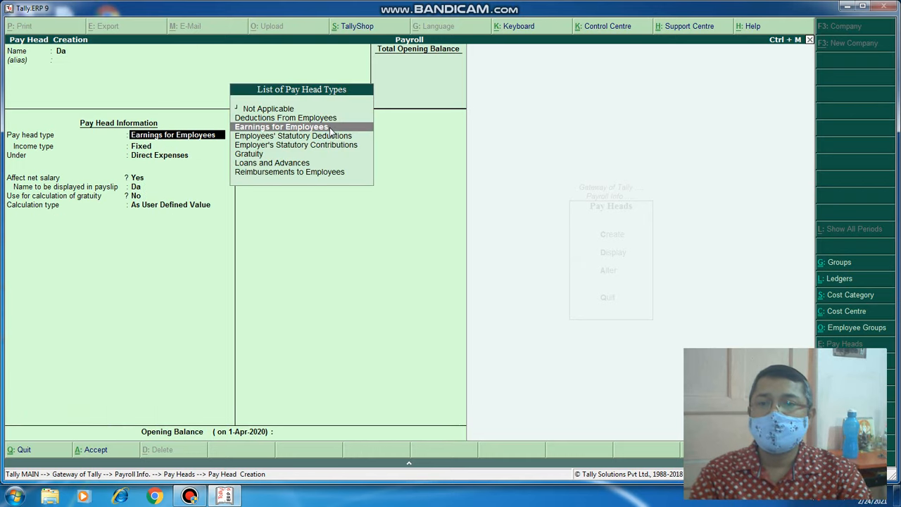
Step: Classify the Da pay head as Earnings for Employees with Variable income type, under Indirect Expenses
key(Return)
key(Down)
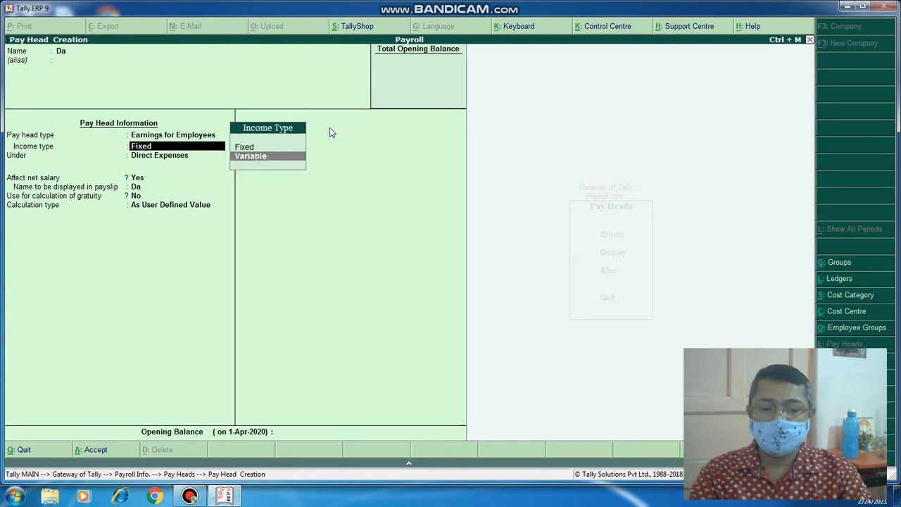
key(Return)
key(Down)
key(Down)
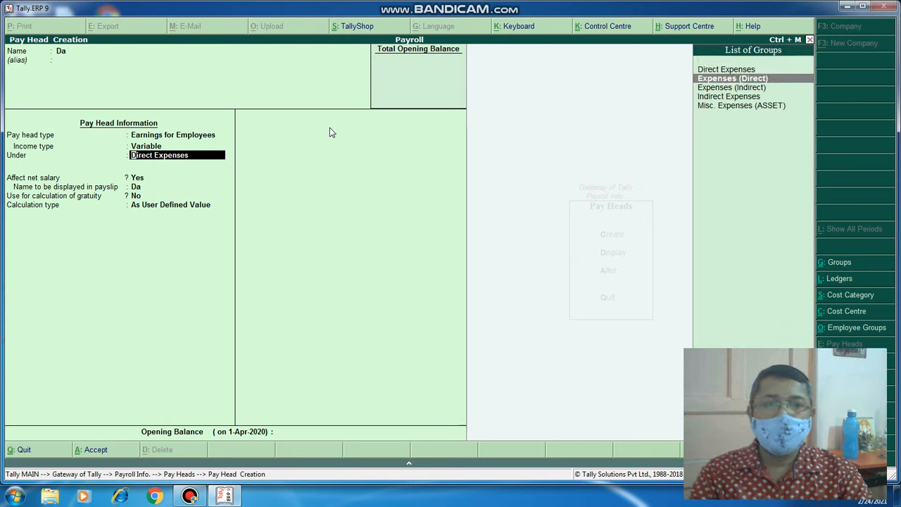
key(Return)
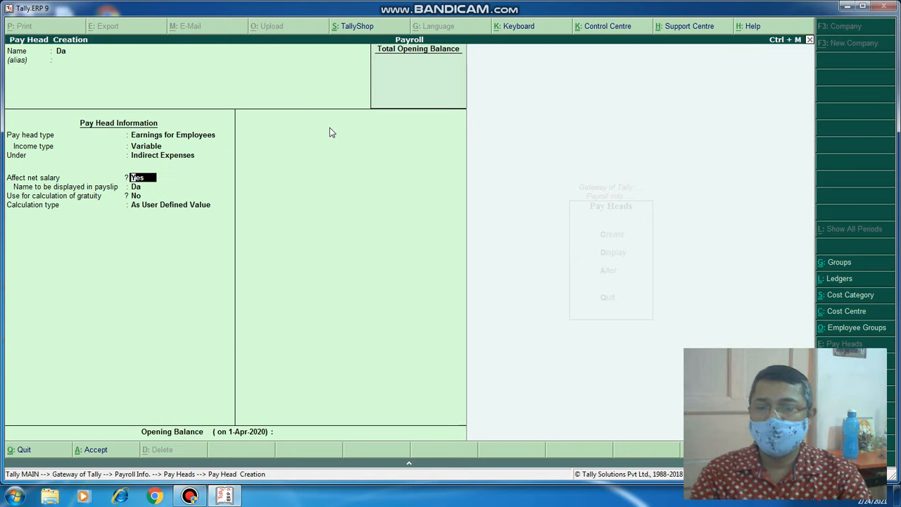
Step: Keep Da affecting net salary under its own payslip name, and set its use for calculation of gratuity to Yes
key(Return)
key(Return)
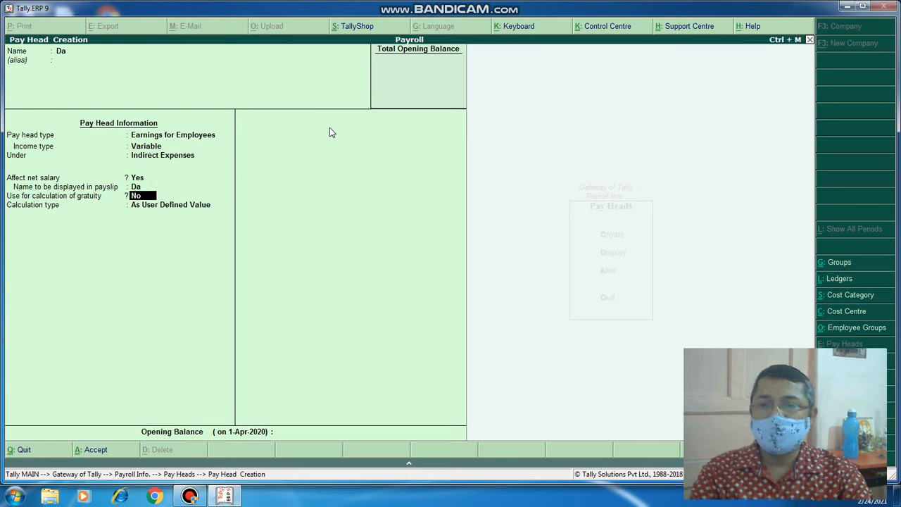
text(y)
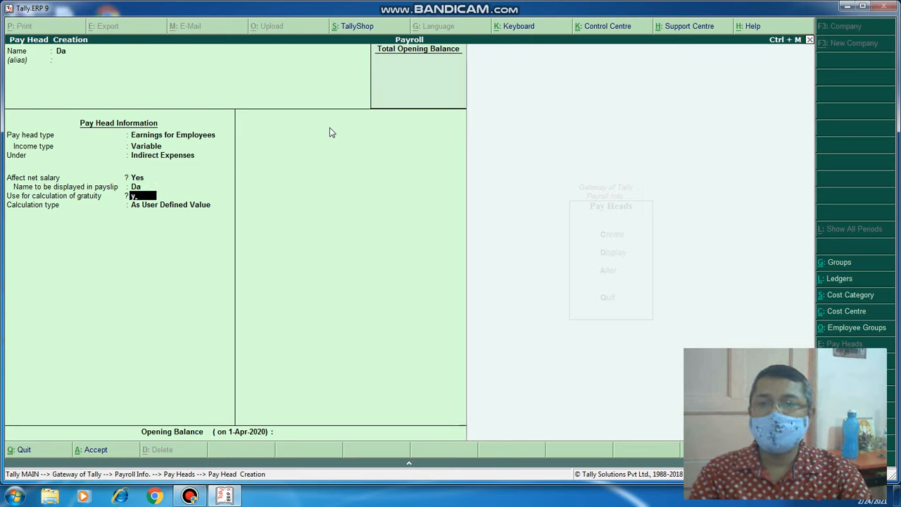
key(Return)
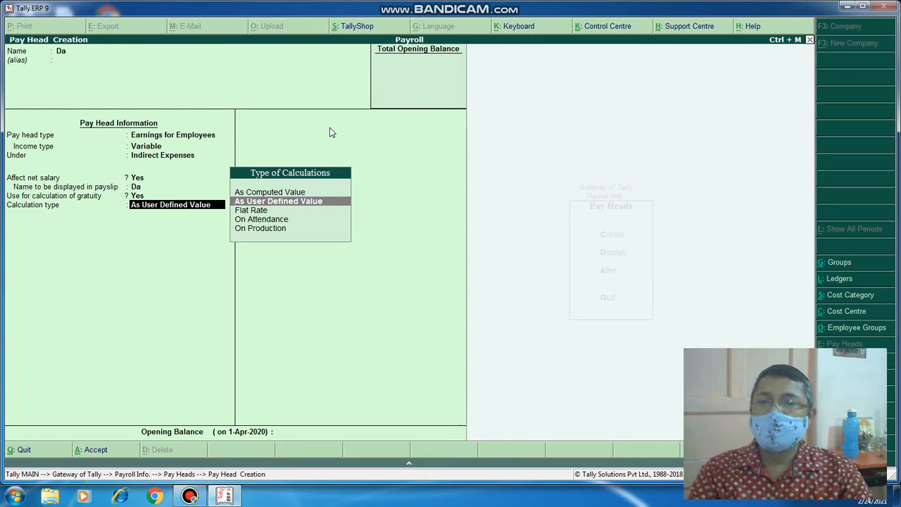
Step: Set Da's calculation type to As Computed Value with a Months period, using Normal Rounding with a limit of 1
key(Up)
key(Return)
key(Return)
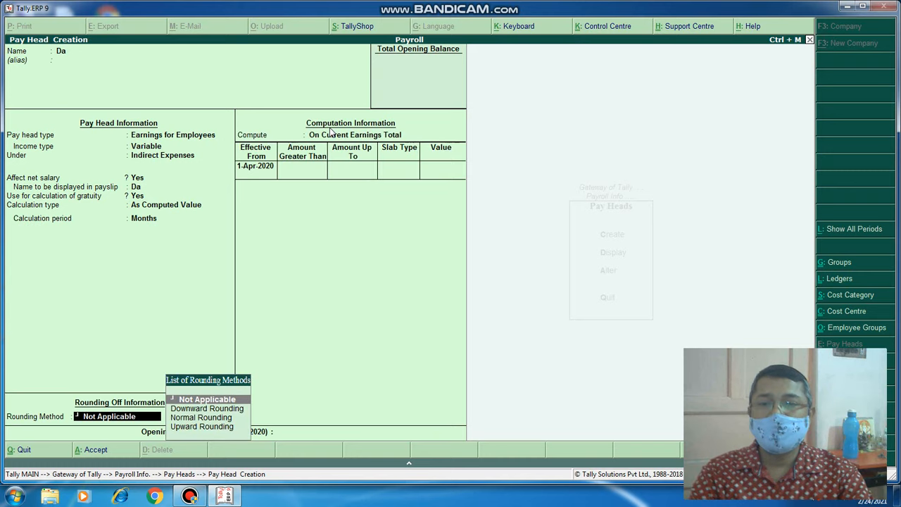
key(Down)
key(Down)
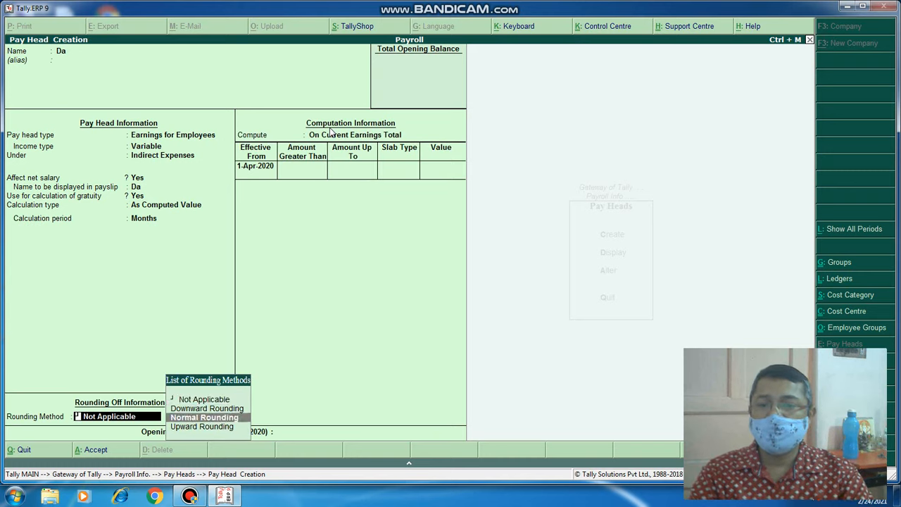
key(Return)
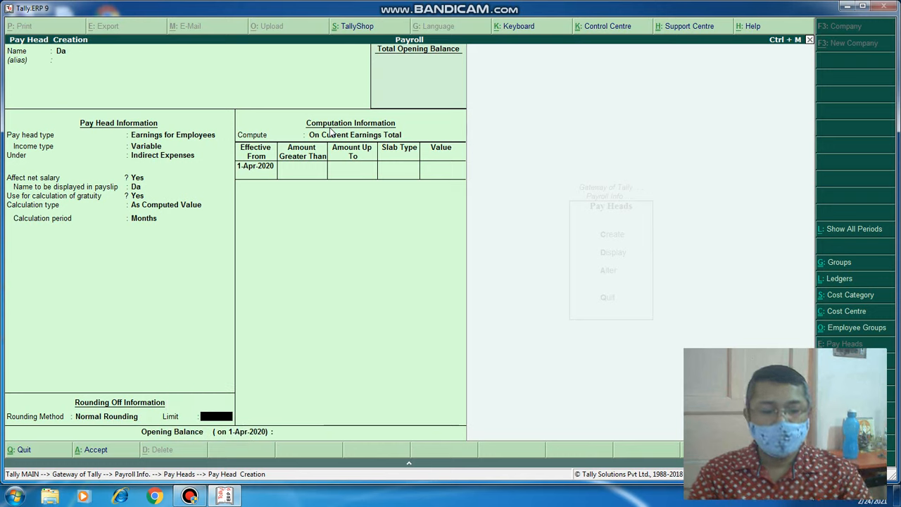
text(1)
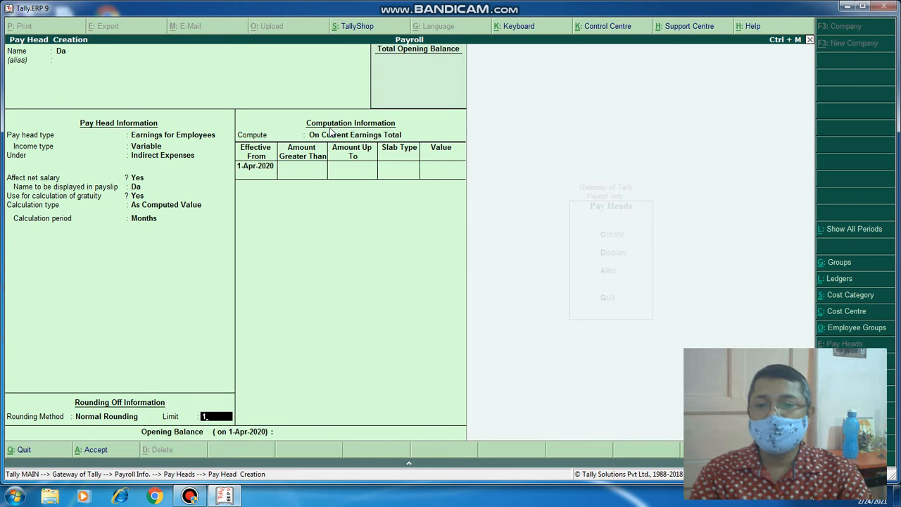
key(Return)
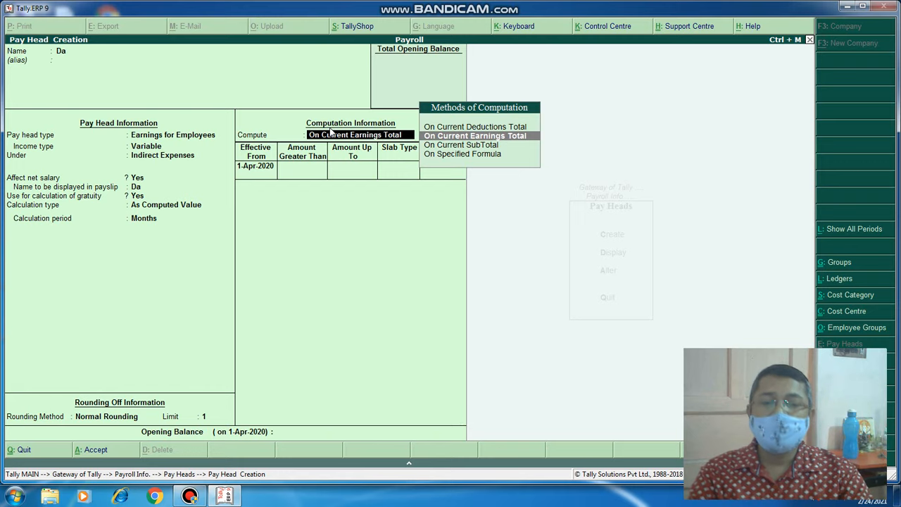
Step: Compute Da on a specified formula that adds only the Basic pay head
key(Down)
key(Down)
key(Return)
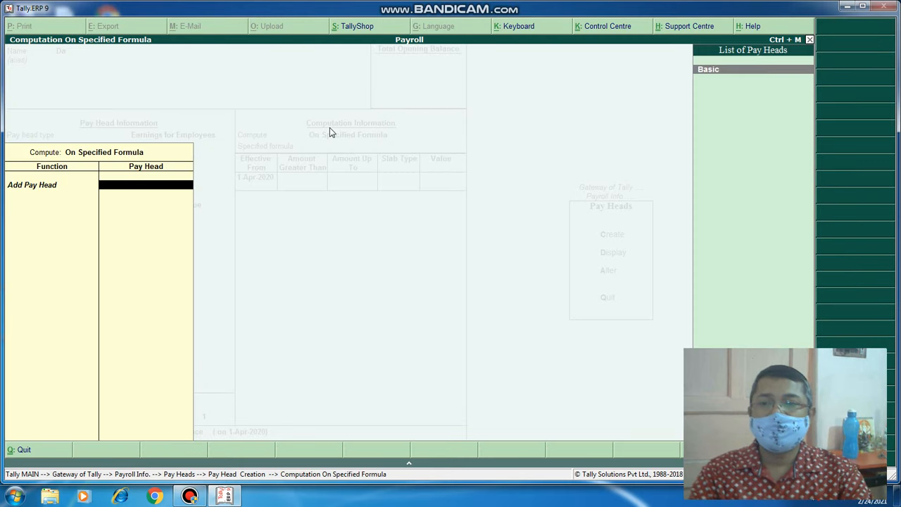
key(Return)
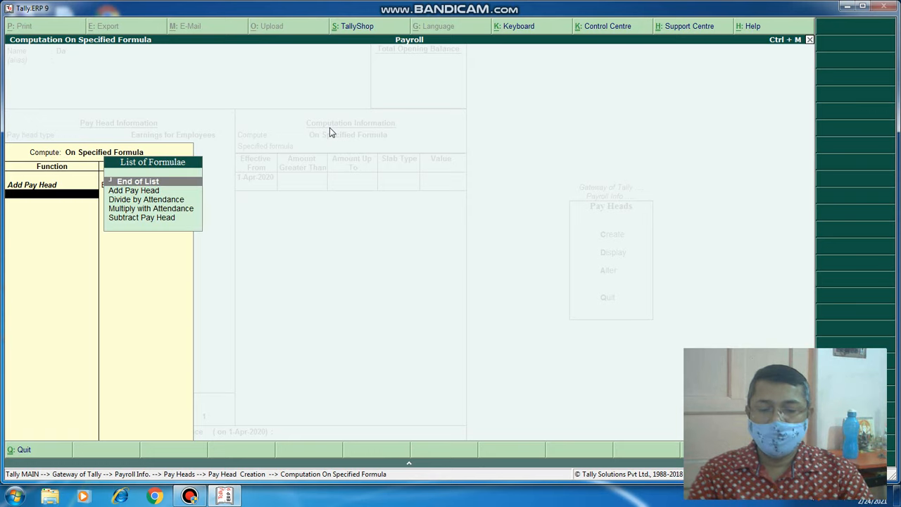
key(Return)
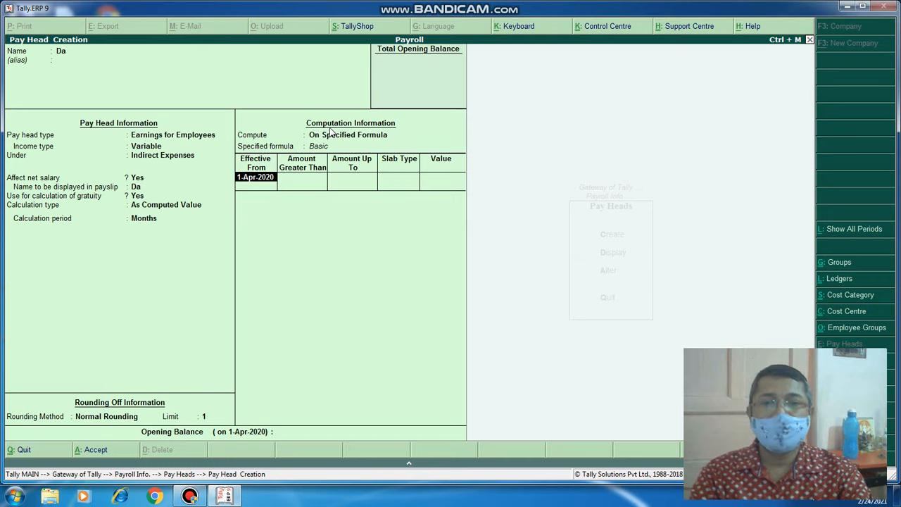
Step: Give Da a Percentage slab of 10% effective from 1-Apr-2020 without amount limits, and save the pay head
key(Return)
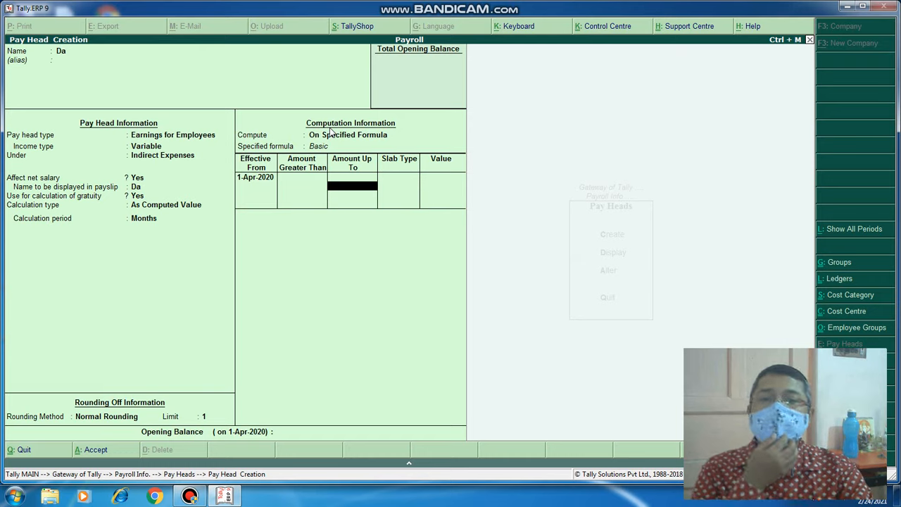
key(Return)
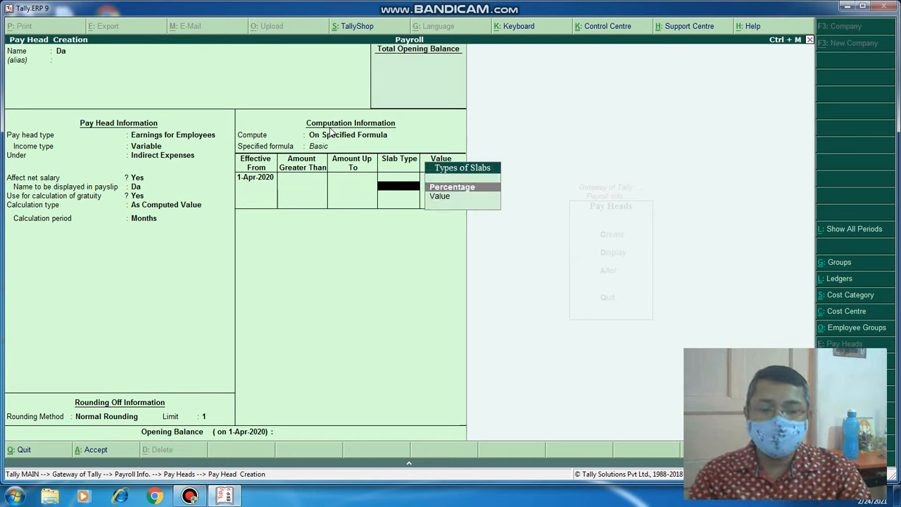
key(Return)
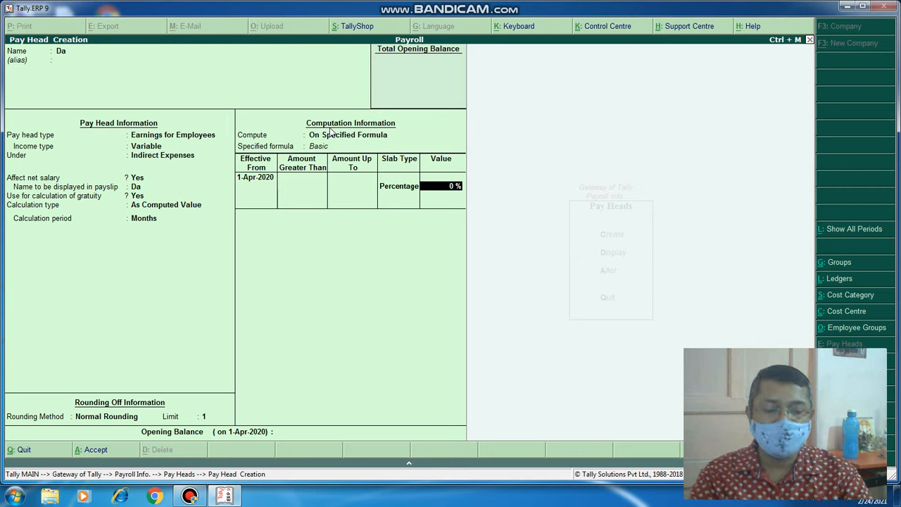
text(10)
key(Return)
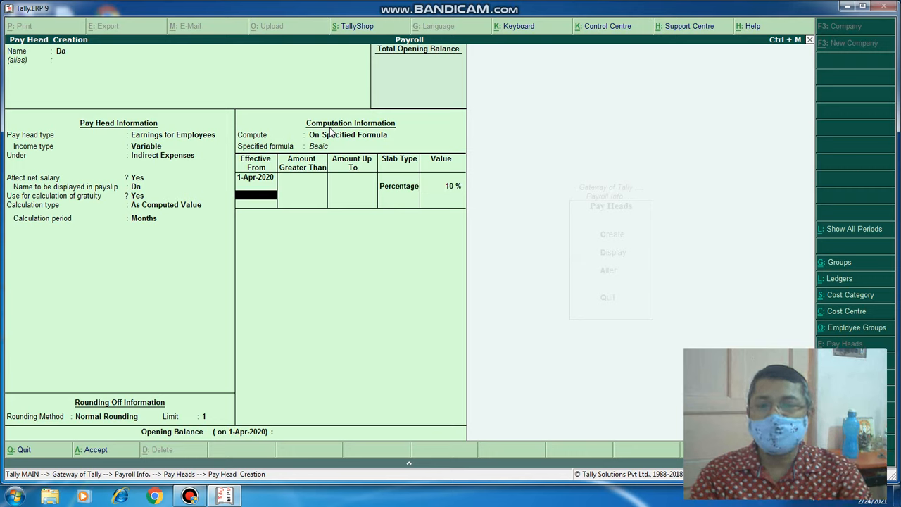
key(Return)
key(Return)
key(Return)
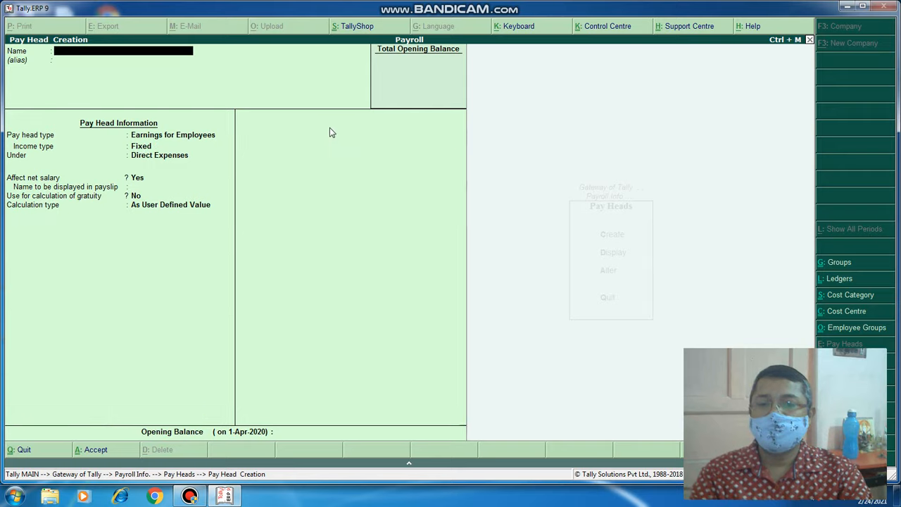
Step: Start creating a third pay head named Ta without an alias
text(Ta)
key(Return)
key(Return)
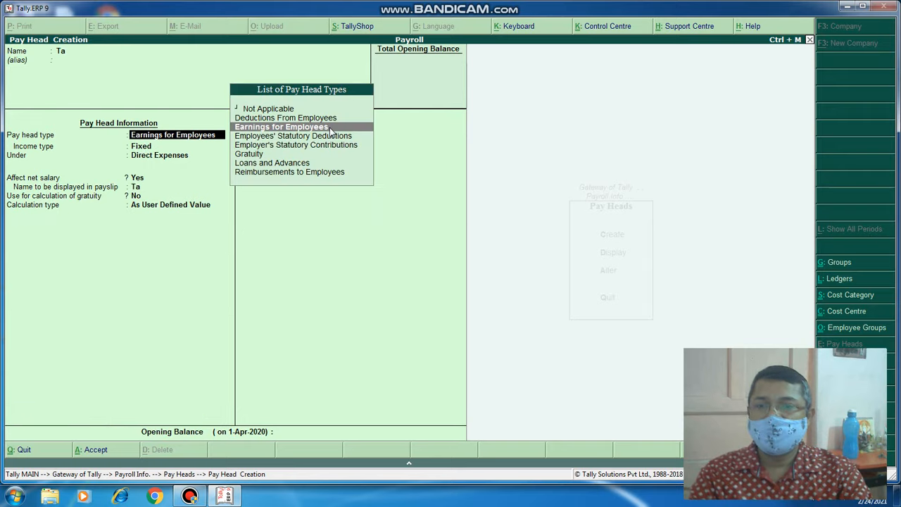
Step: Classify the Ta pay head as Earnings for Employees with Variable income type, under Indirect Expenses
key(Return)
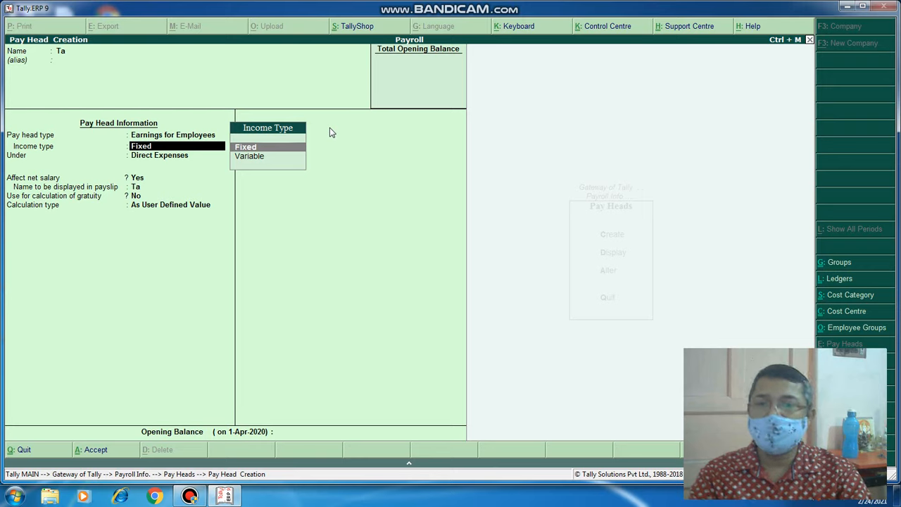
key(Down)
key(Return)
key(Down)
key(Down)
key(Down)
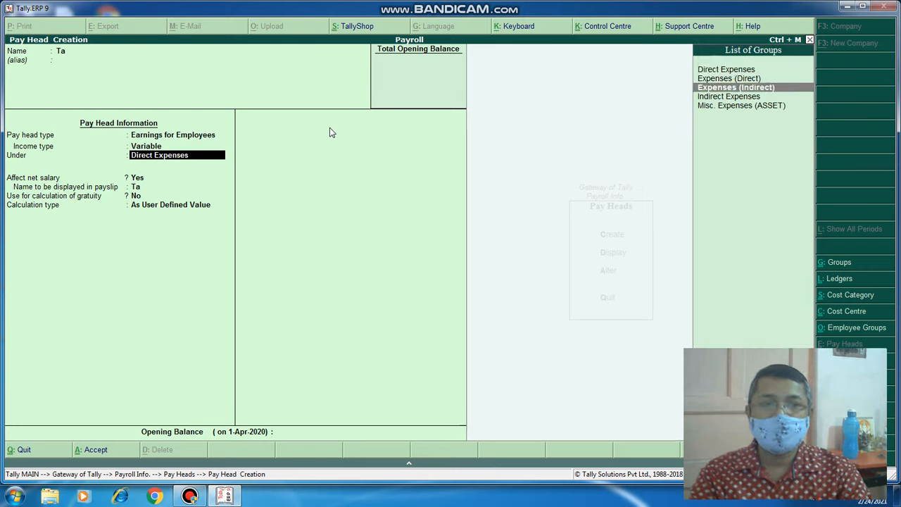
key(Return)
Step: Keep Ta affecting net salary under its own payslip name, and leave its use for calculation of gratuity at No
key(Return)
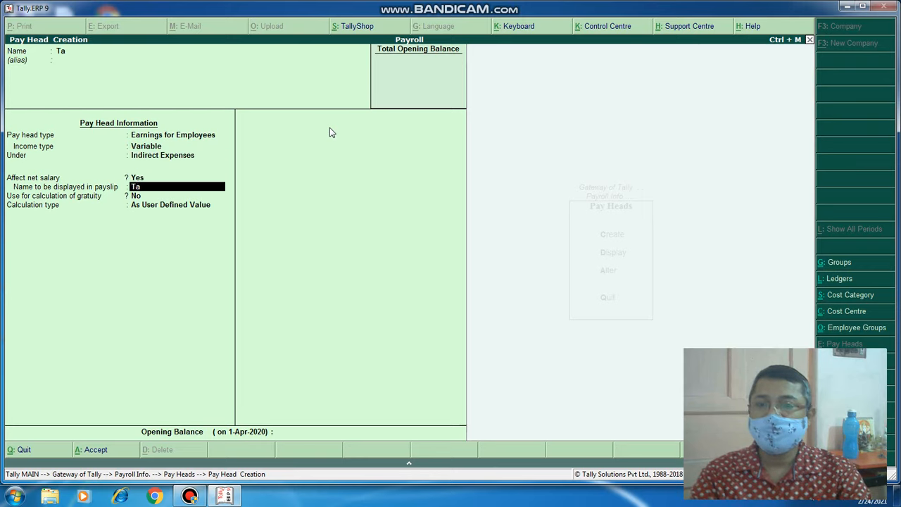
key(Return)
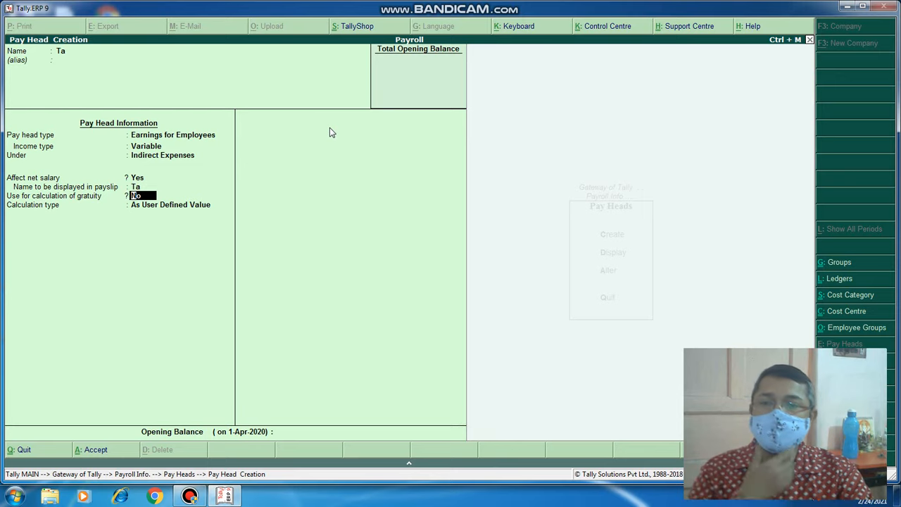
key(Return)
Step: Set Ta's calculation type to As Computed Value with a Months period, using Normal Rounding with a limit of 1
key(Up)
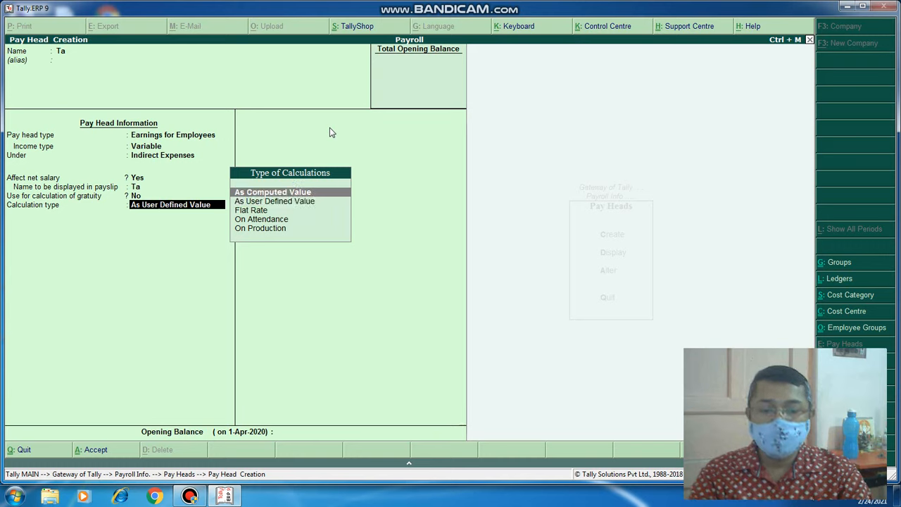
key(Return)
key(Down)
key(Down)
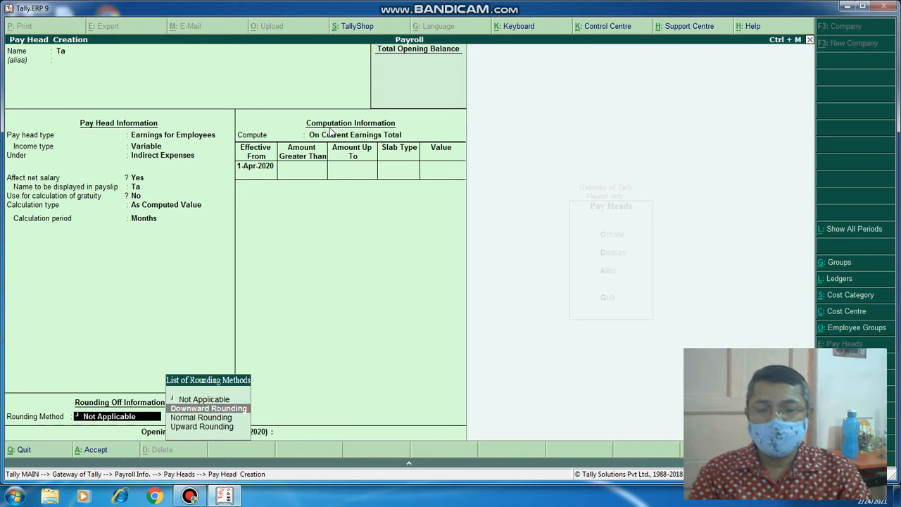
key(Return)
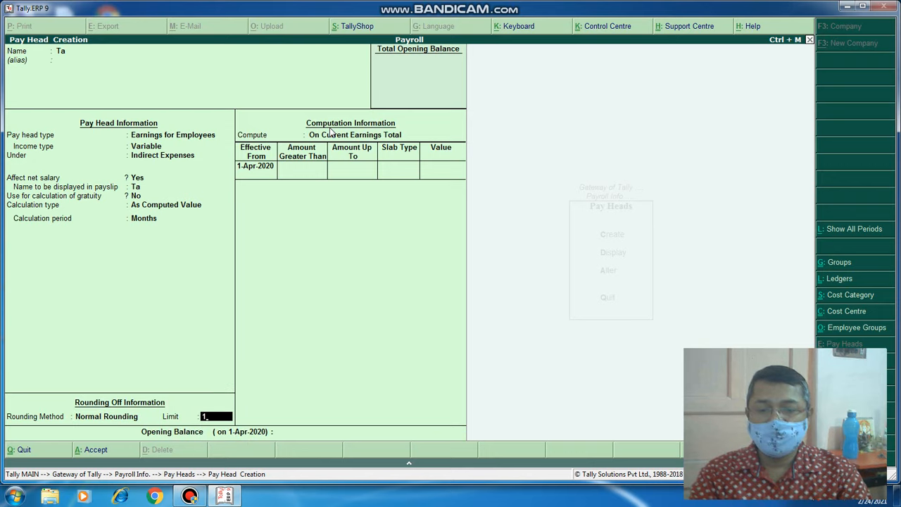
key(Return)
Step: Compute Ta on a specified formula that adds only the Basic pay head
key(Down)
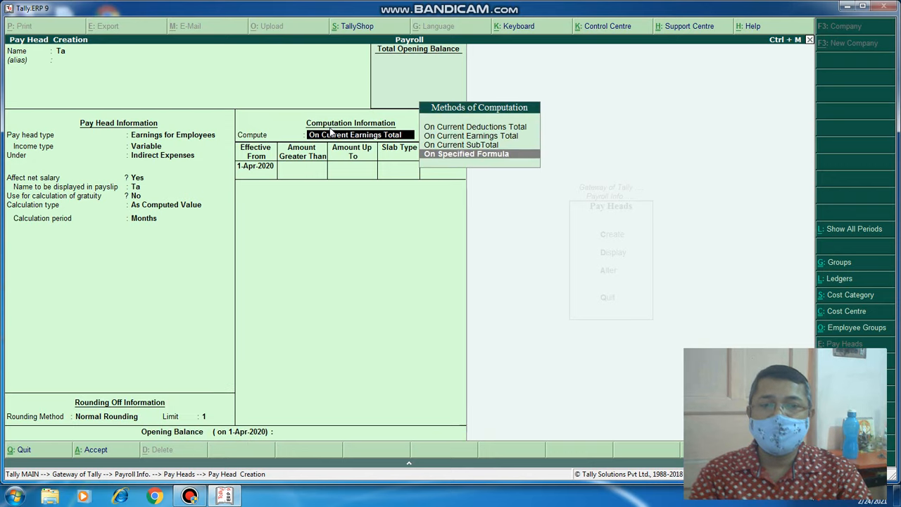
key(Return)
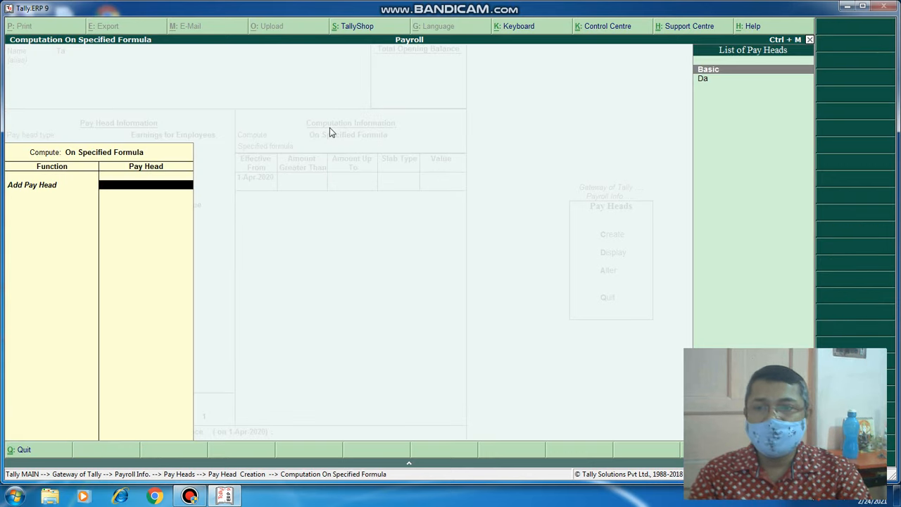
key(Return)
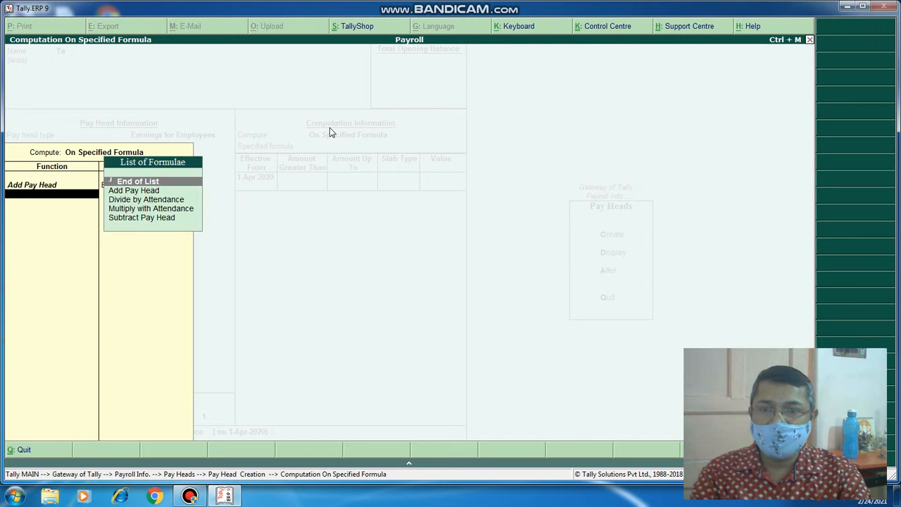
key(Return)
Step: End Ta's formula list, set its slab to a Percentage of 5 % effective 1-Apr-2020, and save the pay head
key(Return)
key(Return)
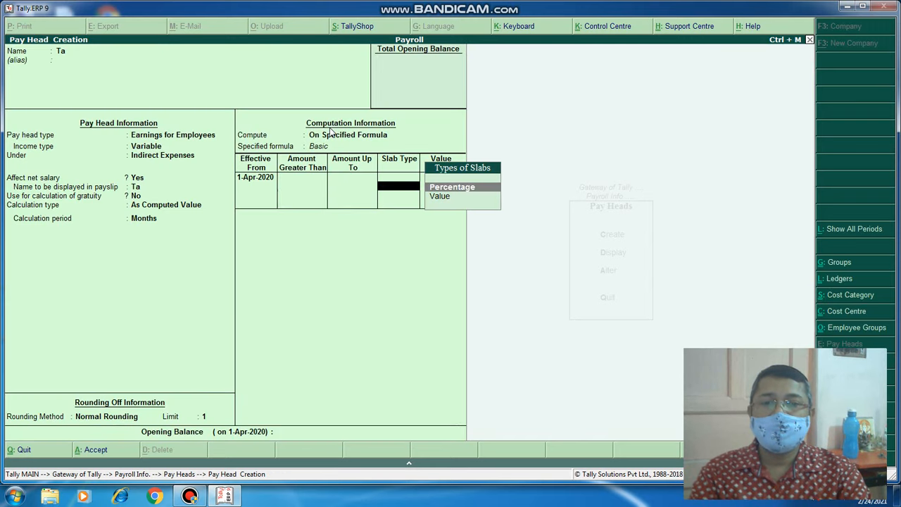
key(Return)
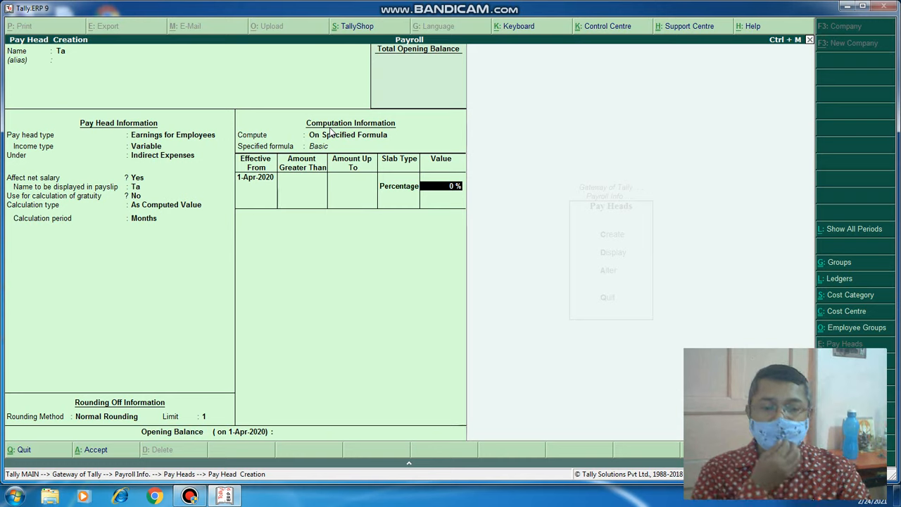
text(5)
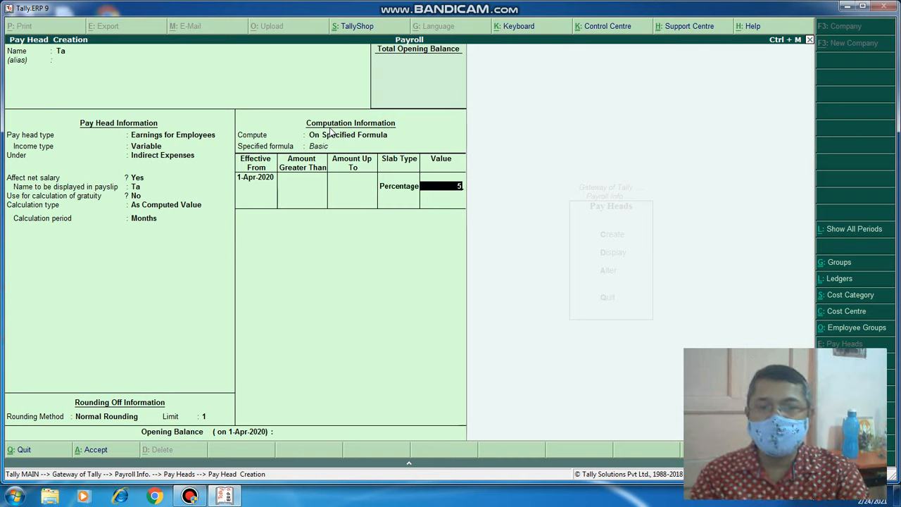
key(Return)
key(Return)
key(Return)
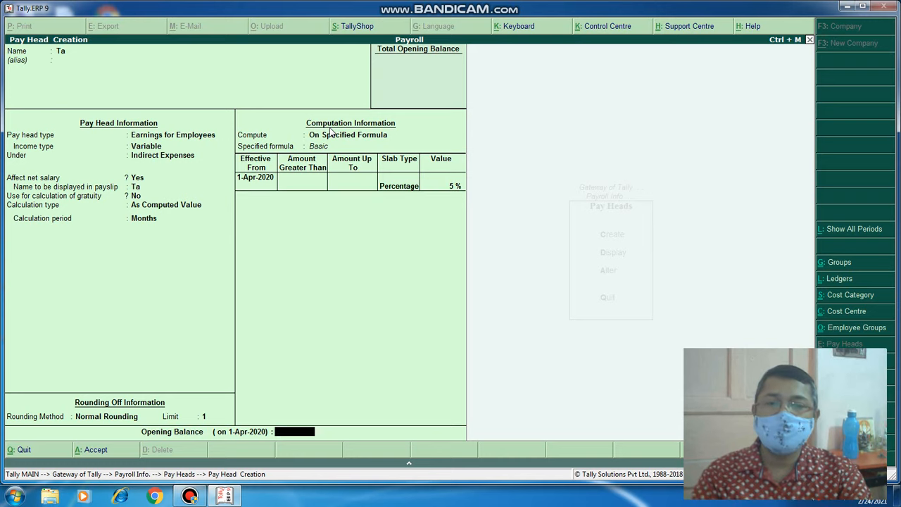
key(Return)
Step: Start a pay head named Hra, classed as Earnings for Employees with Variable income type, under Indirect Expenses
text(Hra)
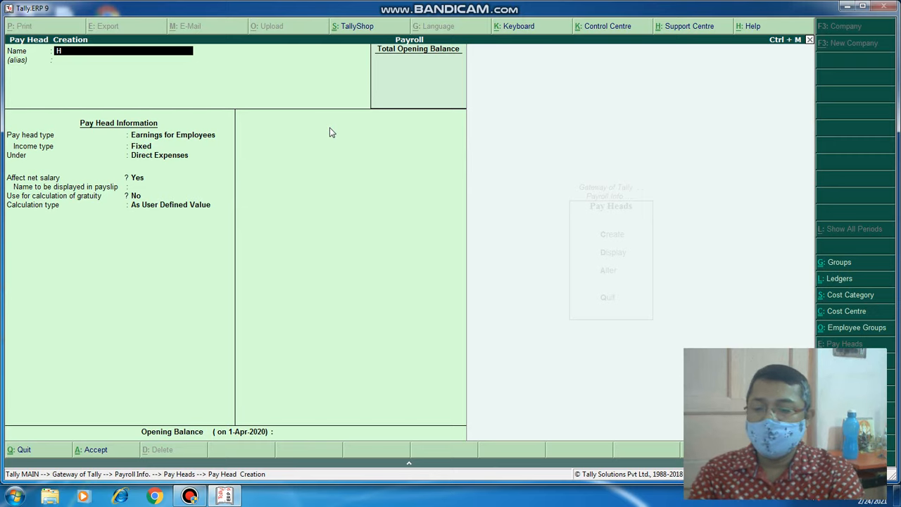
key(Return)
key(Return)
key(Return)
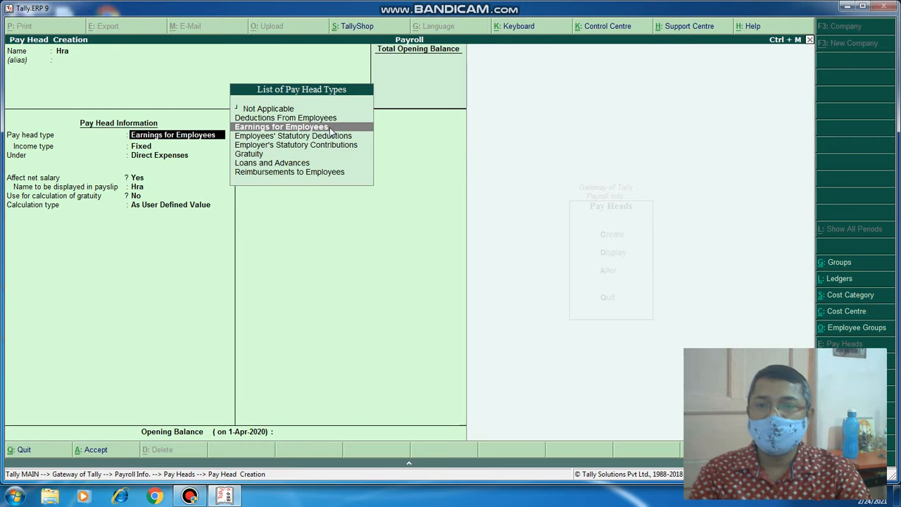
key(Down)
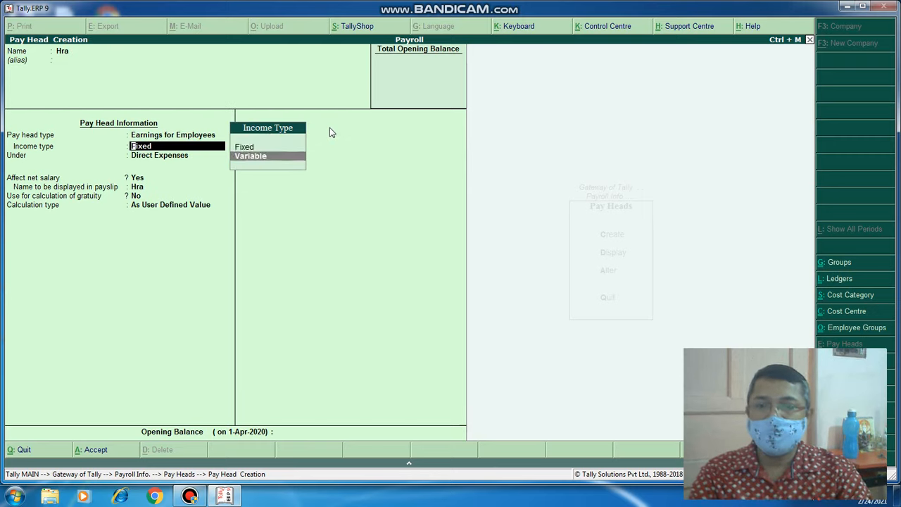
key(Return)
key(Down)
key(Down)
key(Down)
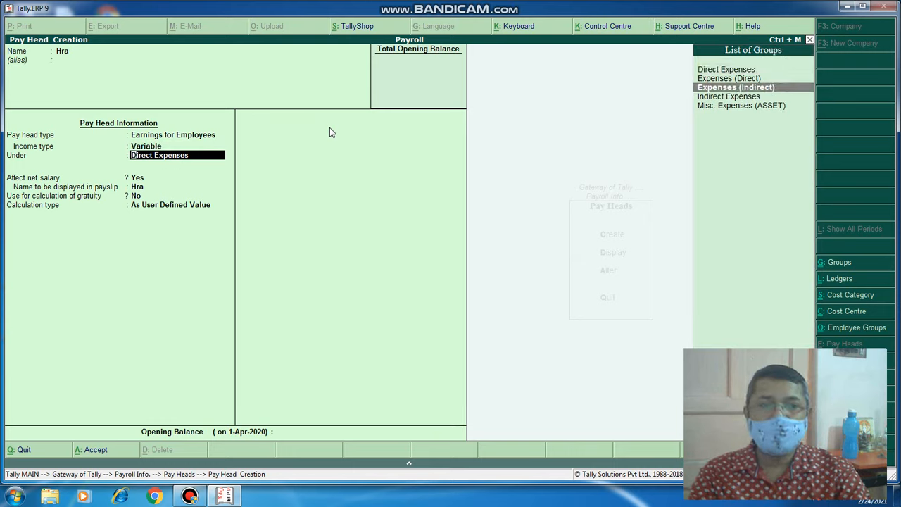
key(Return)
Step: Keep Hra affecting net salary under its own payslip name, and leave its use for calculation of gratuity at No
key(Return)
key(Return)
key(Return)
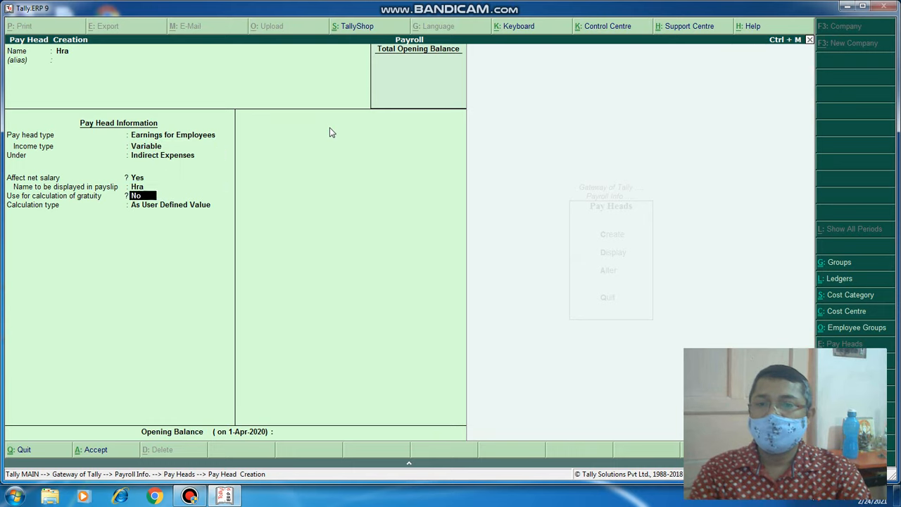
Step: Set Hra's calculation type to As Computed Value with a Months period, using Normal Rounding with a limit of 1
key(Up)
key(Return)
key(Return)
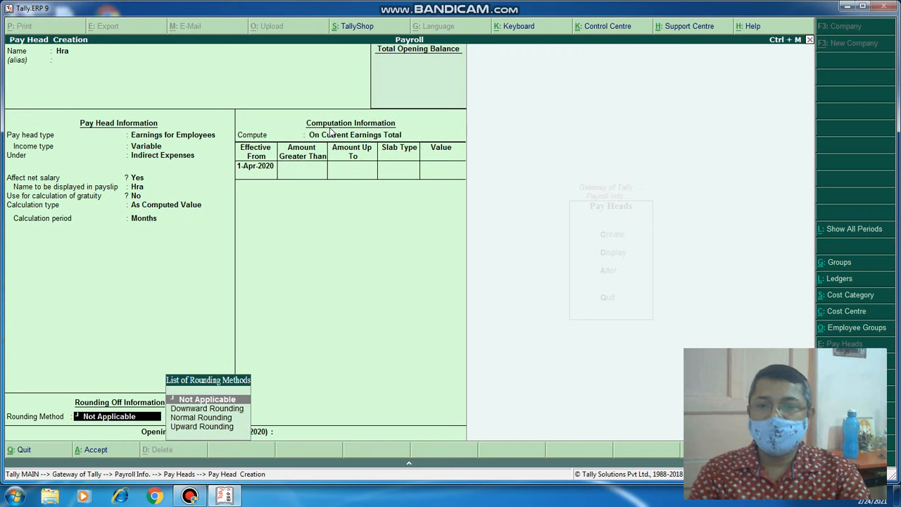
key(Down)
key(Down)
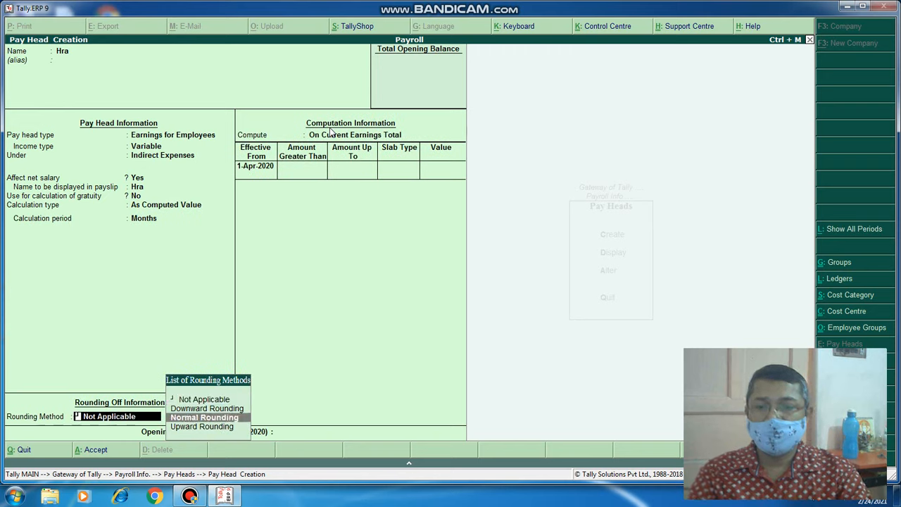
key(Return)
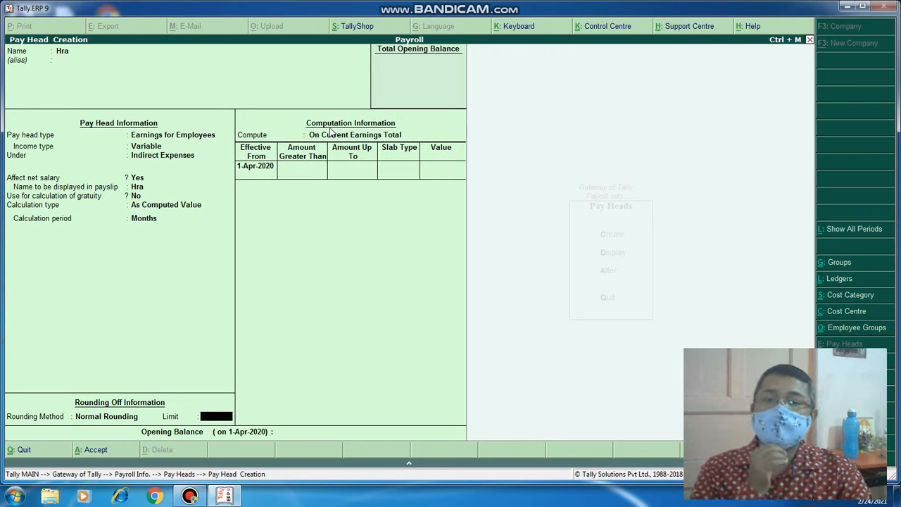
key(Return)
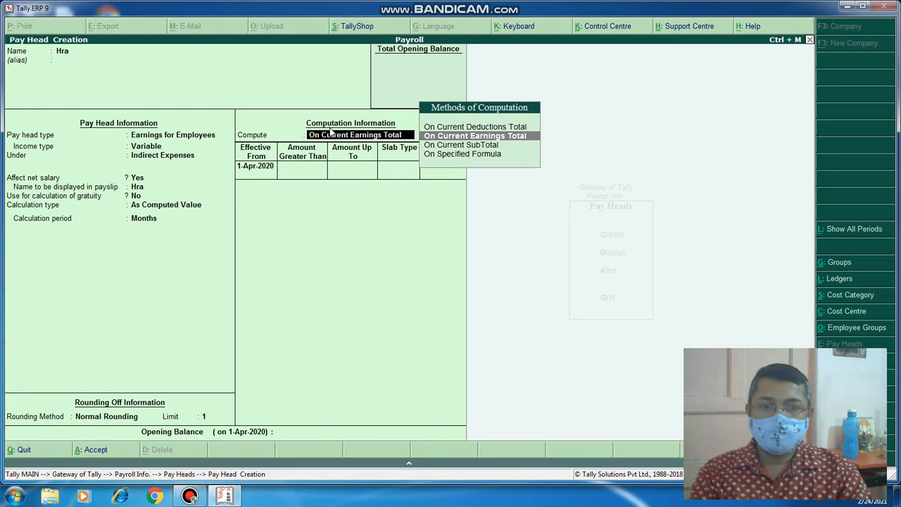
Step: Compute Hra on a specified formula that adds the Basic and Da pay heads
key(Down)
key(Down)
key(Return)
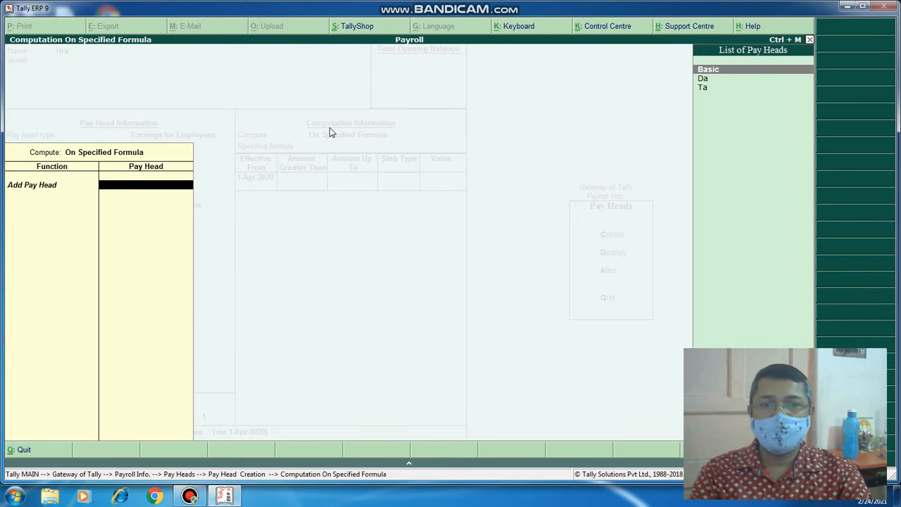
key(Return)
key(Down)
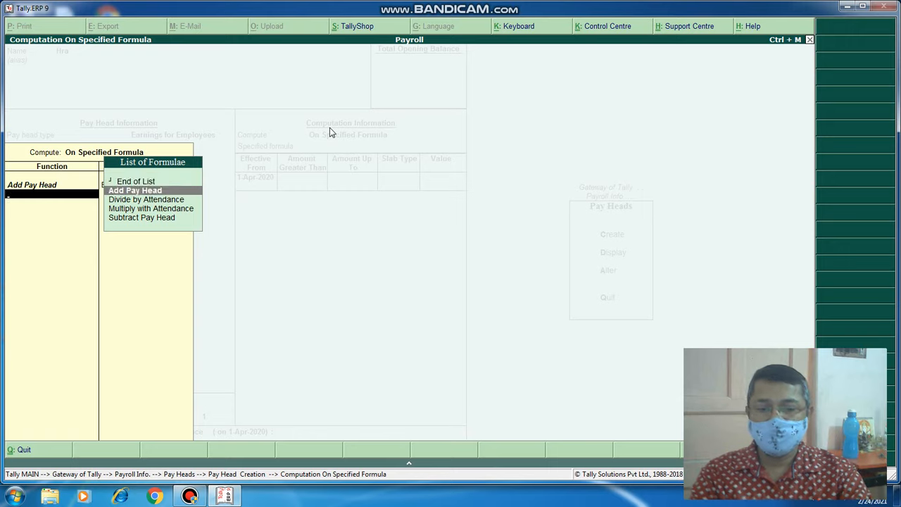
key(Return)
key(Down)
key(Return)
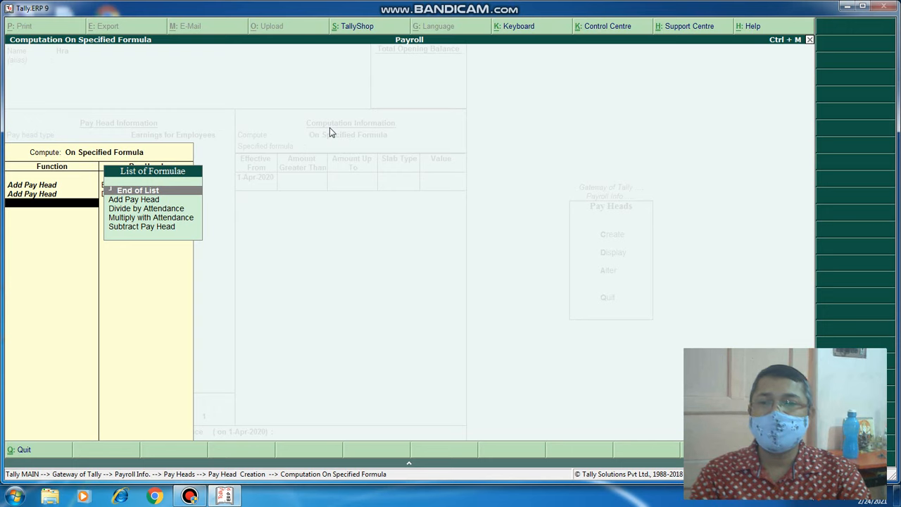
key(Return)
Step: Set Hra's slab to a Percentage of 10 % effective 1-Apr-2020 and save the pay head
key(Return)
key(Return)
key(Return)
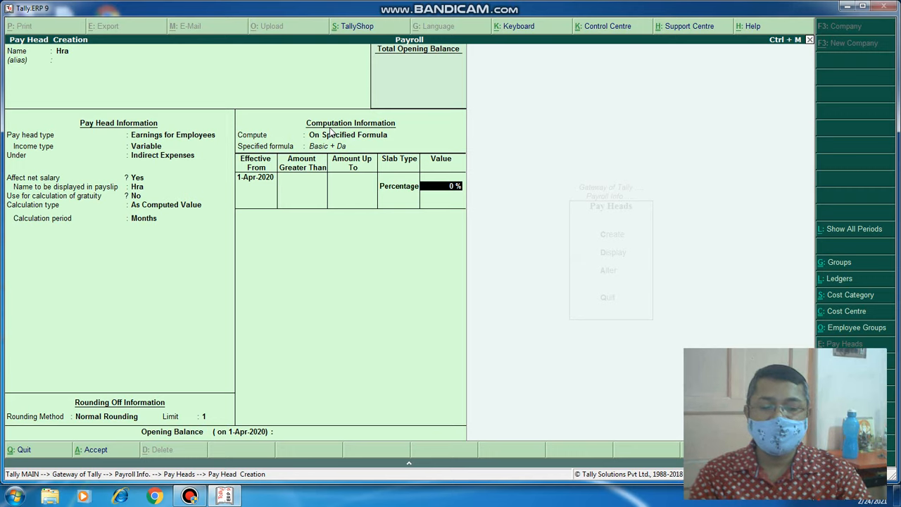
text(10)
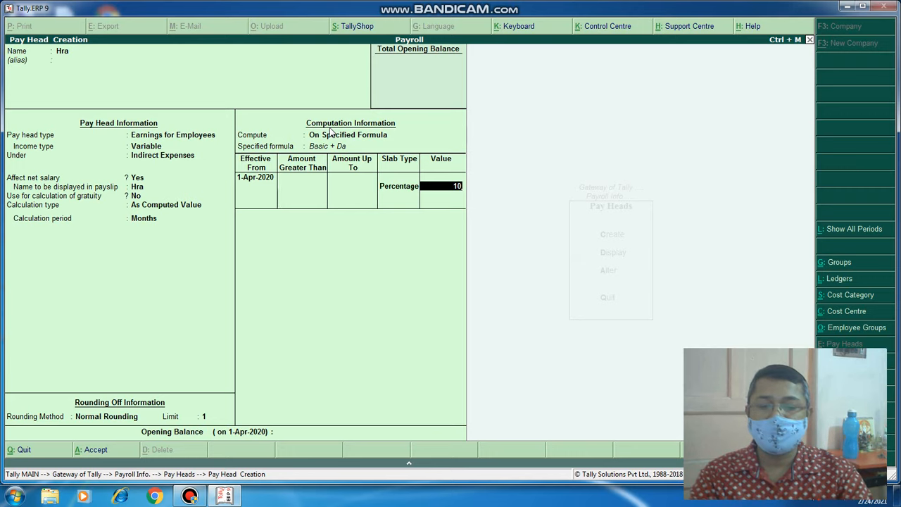
key(Return)
key(Return)
key(Return)
key(Return)
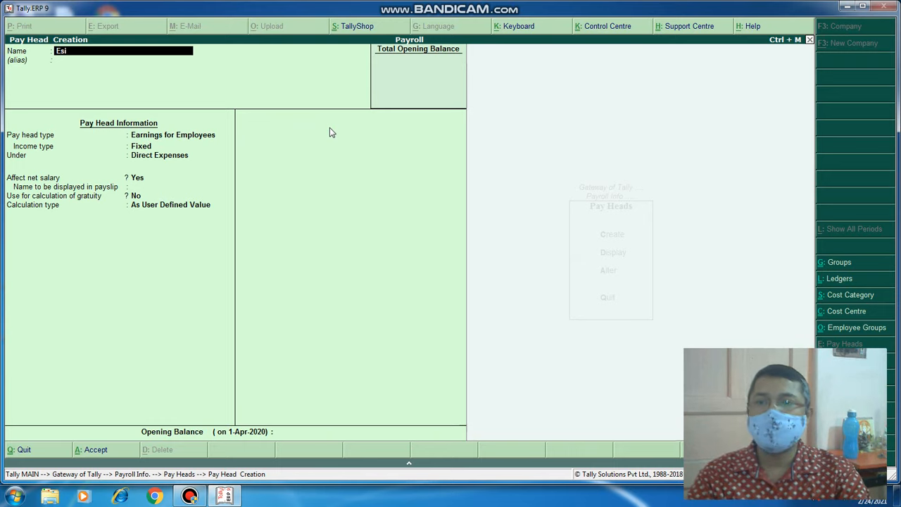
Step: Name the new pay head Esi without an alias and set its type to Deductions From Employees
key(Return)
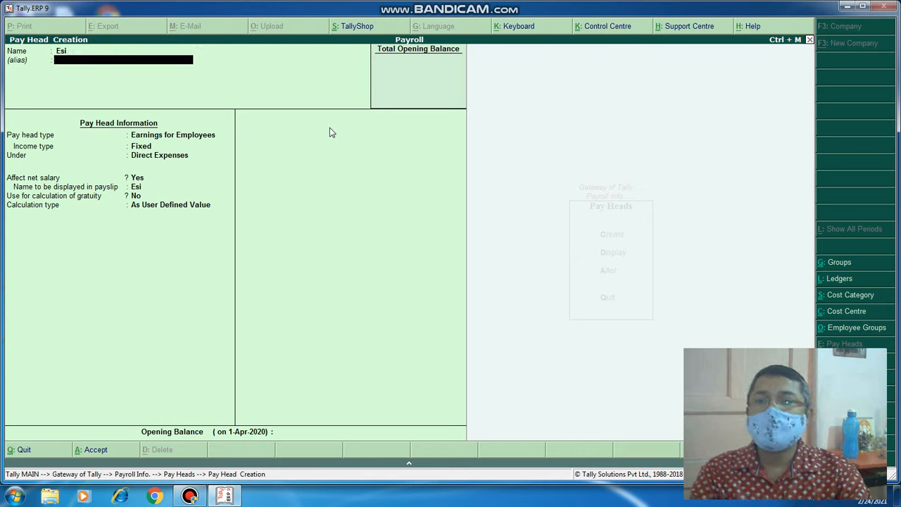
key(Return)
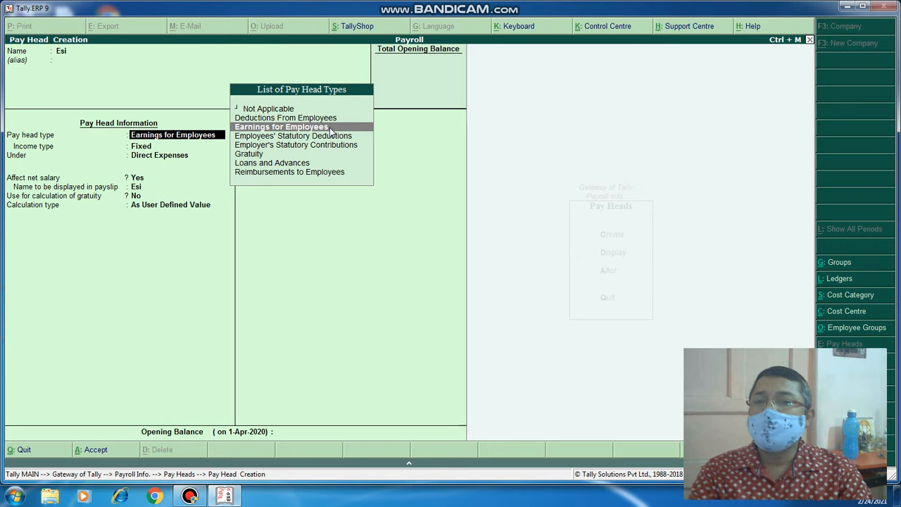
key(Up)
key(Return)
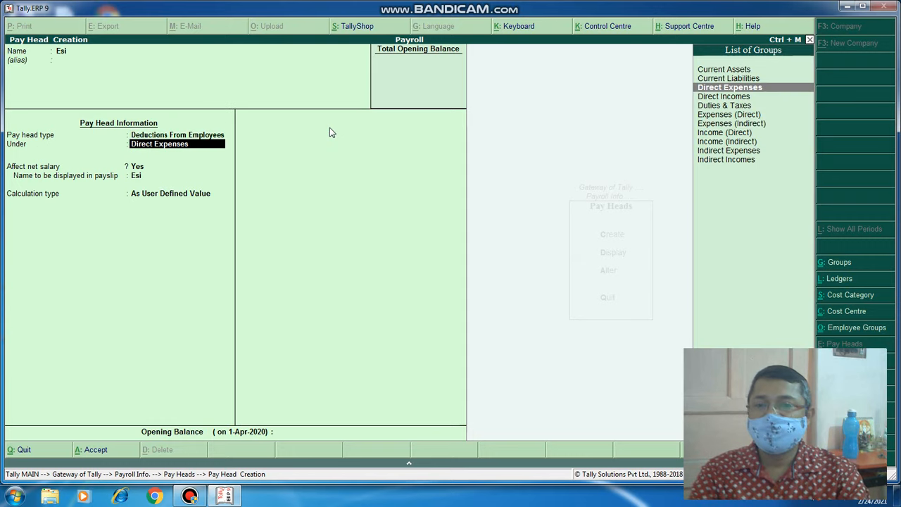
Step: Place Esi under Current Liabilities and keep it affecting net salary under its own payslip name
key(Down)
key(Down)
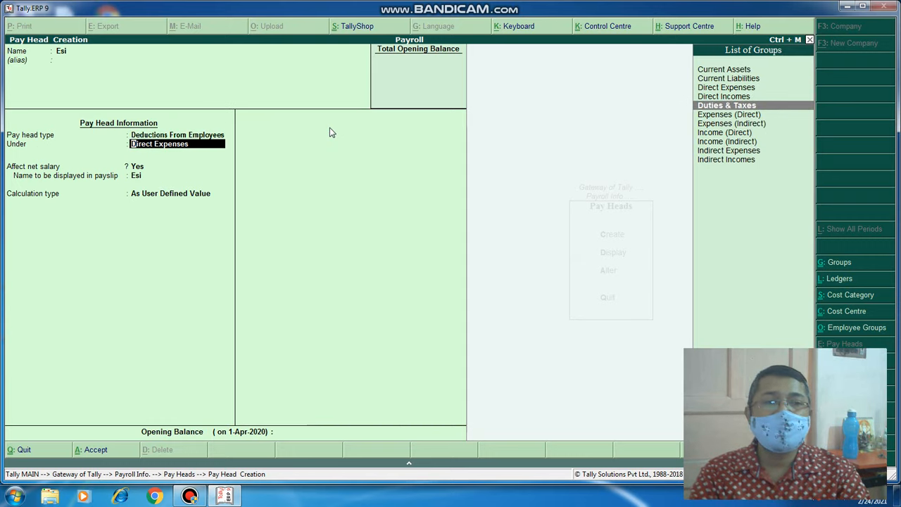
key(Up)
key(Up)
key(Up)
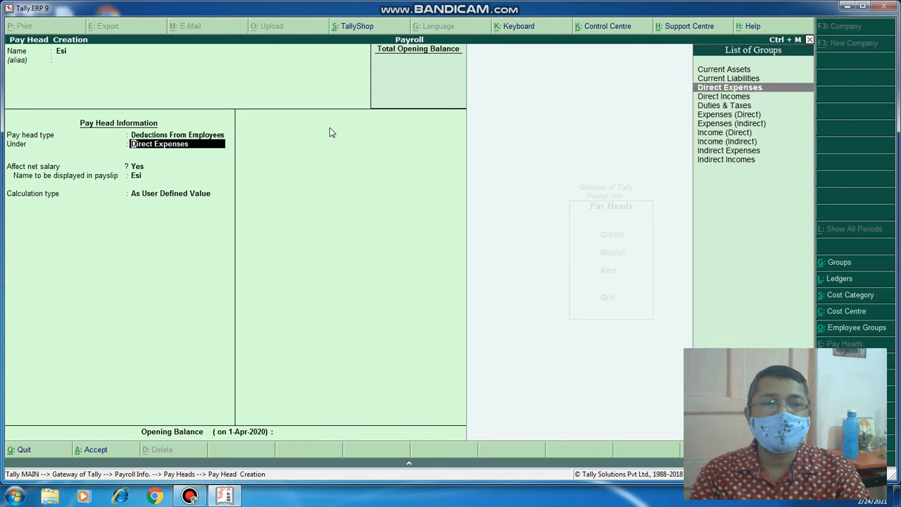
key(Return)
key(Return)
key(Return)
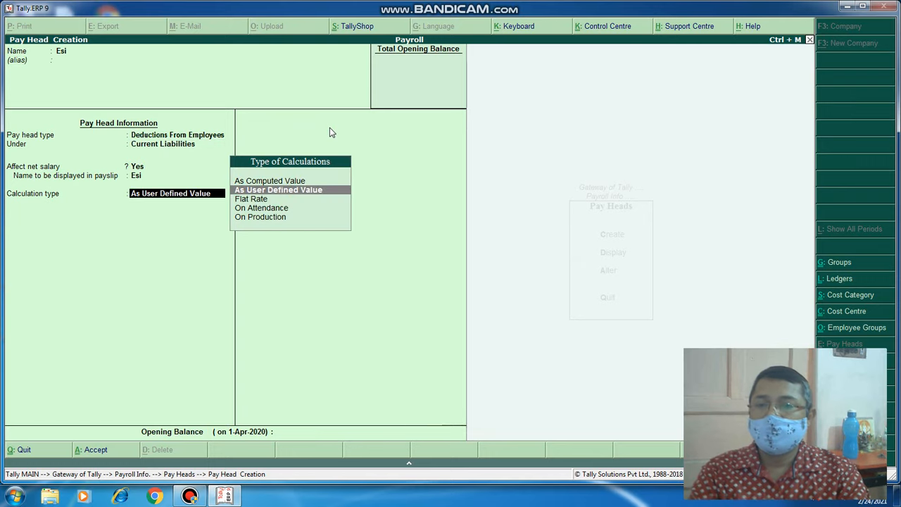
Step: Set Esi's calculation type to As Computed Value with a Months period, using Normal Rounding with a limit of 1
key(Up)
key(Return)
key(Return)
key(Return)
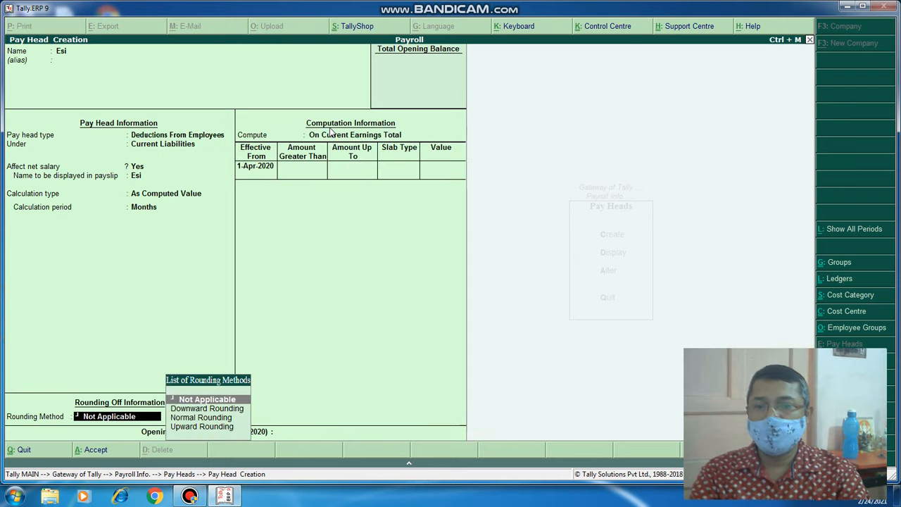
key(Down)
key(Down)
key(Return)
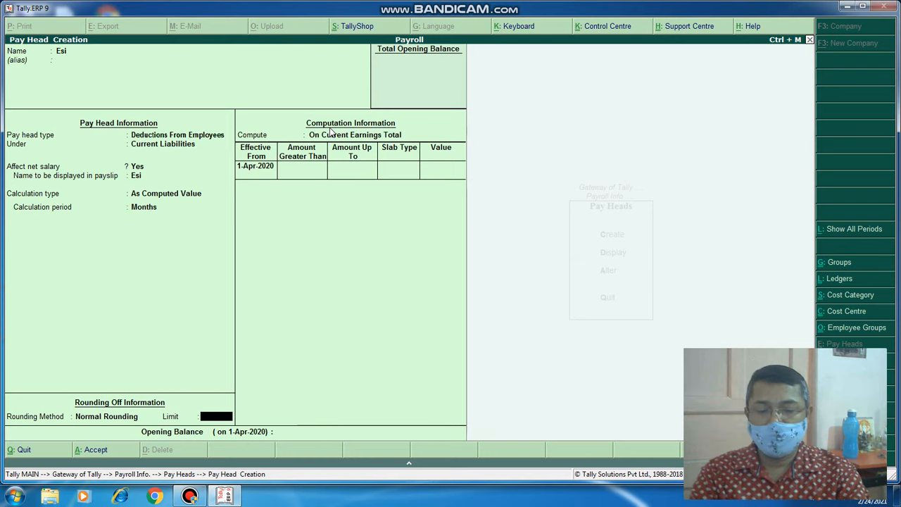
text(1)
key(Return)
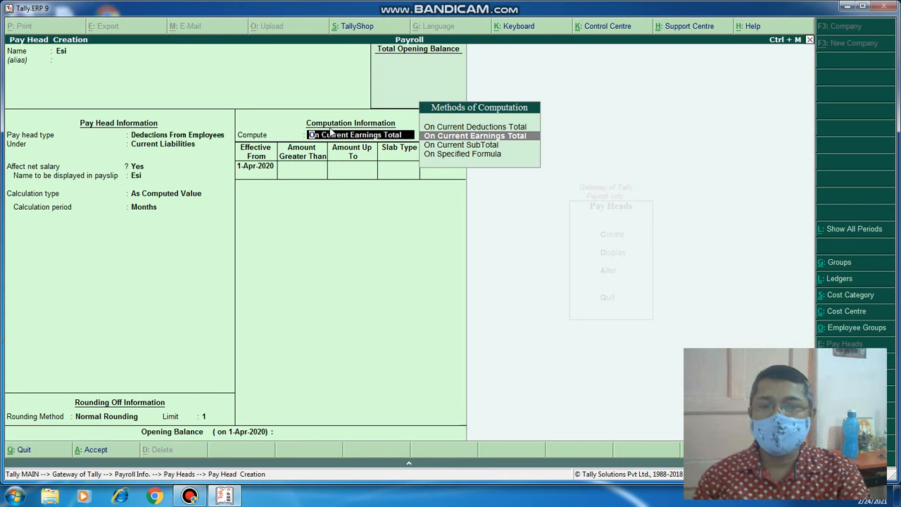
Step: Compute Esi on the current earnings total with a Percentage slab of 0.75 % effective 1-Apr-2020, and save the pay head
key(Return)
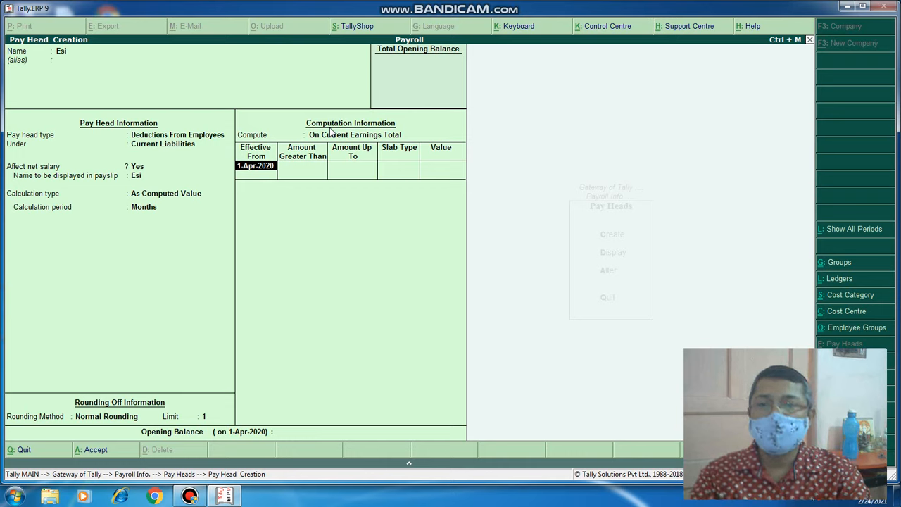
key(Return)
key(Return)
key(Return)
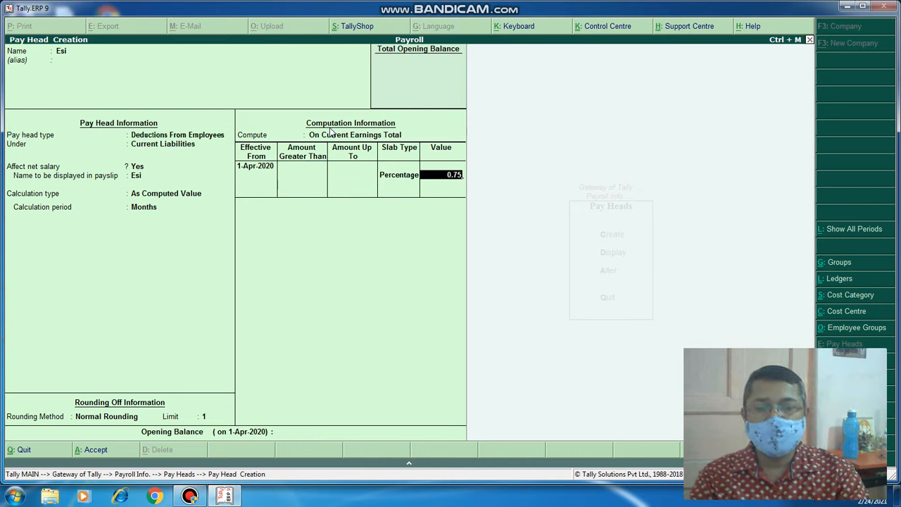
text(0.75)
key(Return)
key(Return)
key(Return)
key(Return)
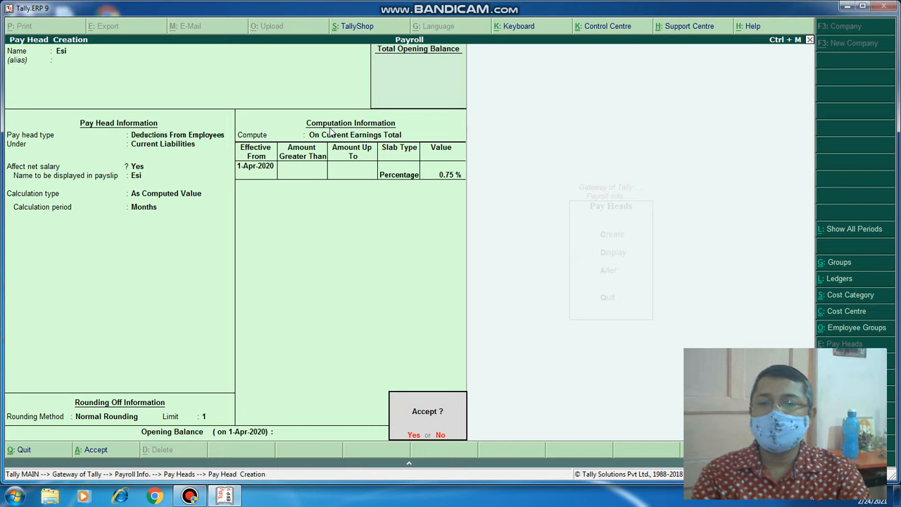
Step: Name the new pay head Pf without an alias and set its type to Deductions From Employees
text(P)
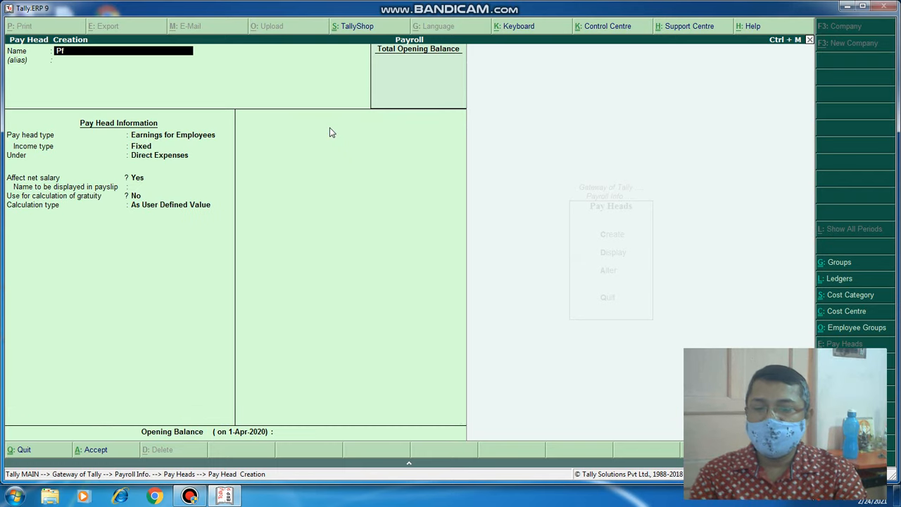
text(f)
key(Return)
key(Return)
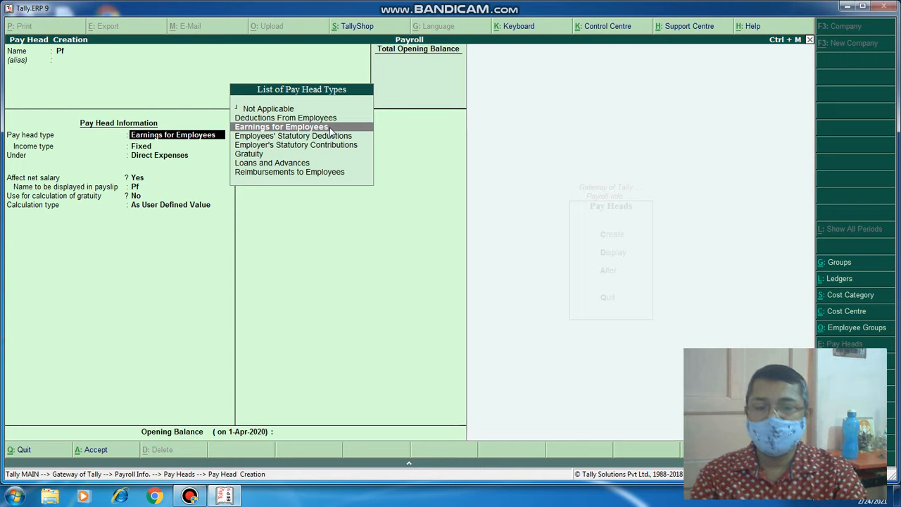
key(Up)
key(Return)
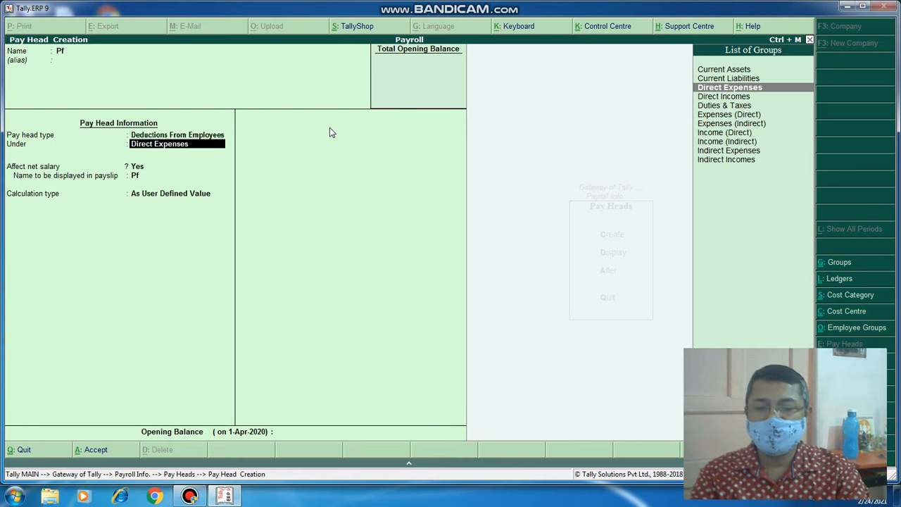
Step: Place Pf under Current Liabilities and keep it affecting net salary under its own payslip name
key(Up)
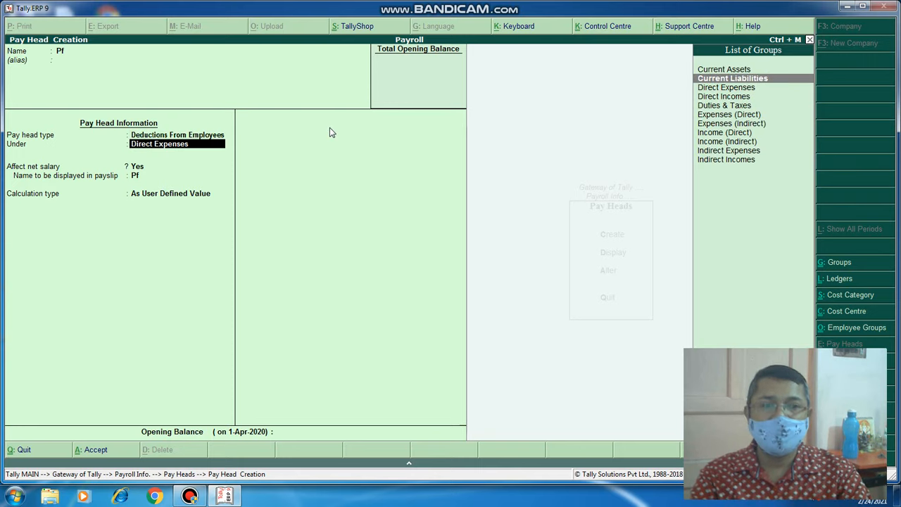
key(Return)
key(Return)
key(Return)
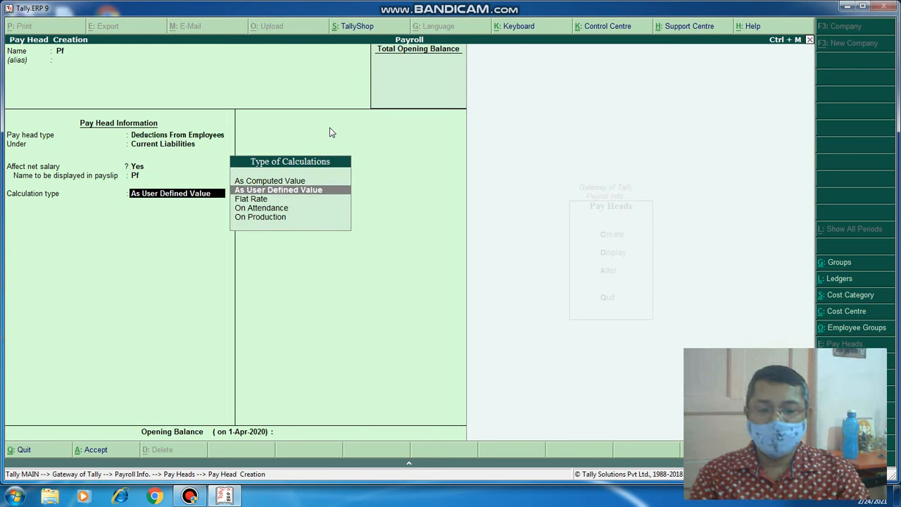
Step: Set Pf's calculation type to As Computed Value with a Months period, using Normal Rounding with a limit of 1
key(Up)
key(Return)
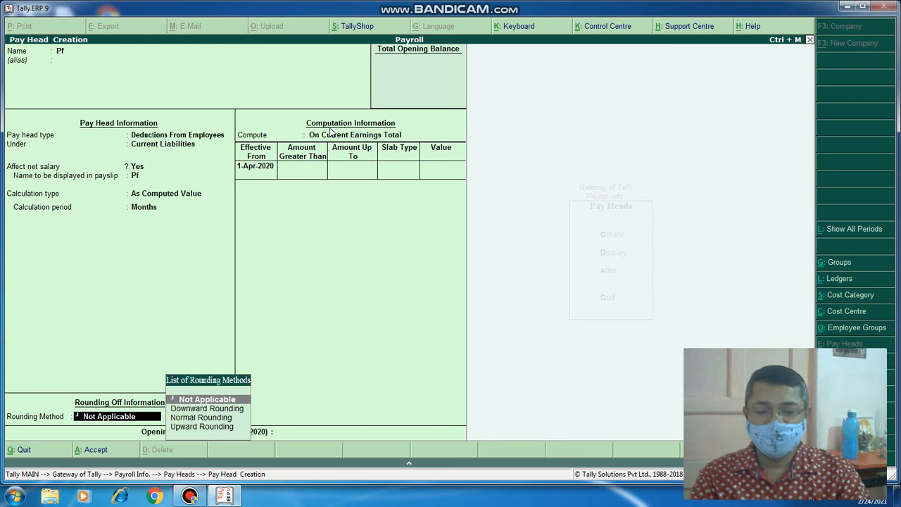
key(Down)
key(Down)
key(Return)
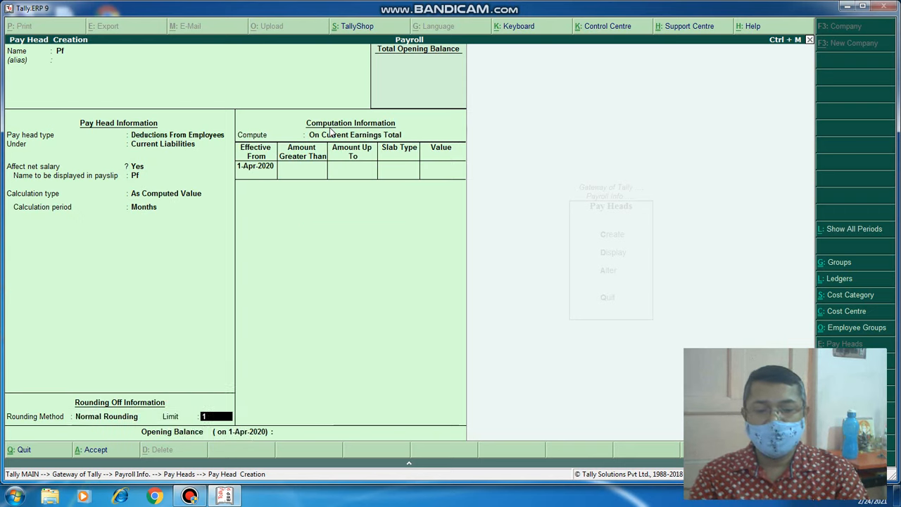
key(Return)
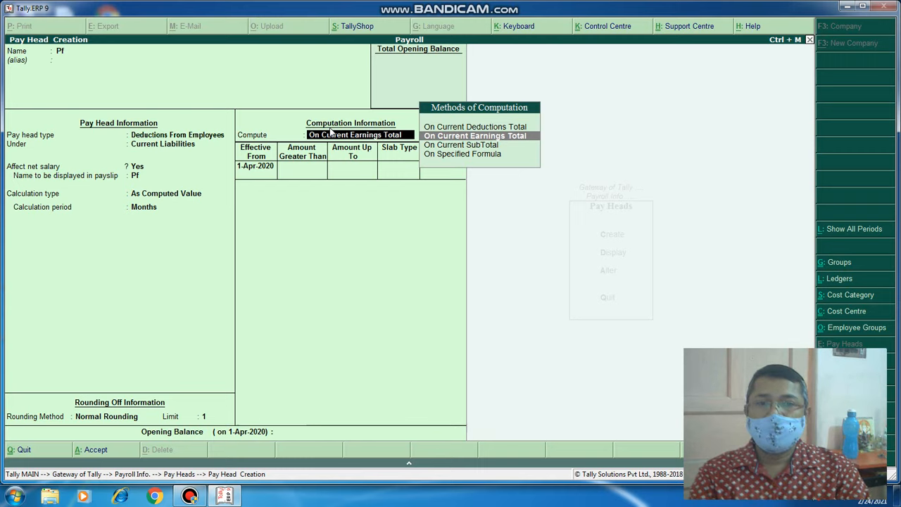
Step: Compute Pf on a specified formula that adds only the Basic pay head
key(Down)
key(Down)
key(Return)
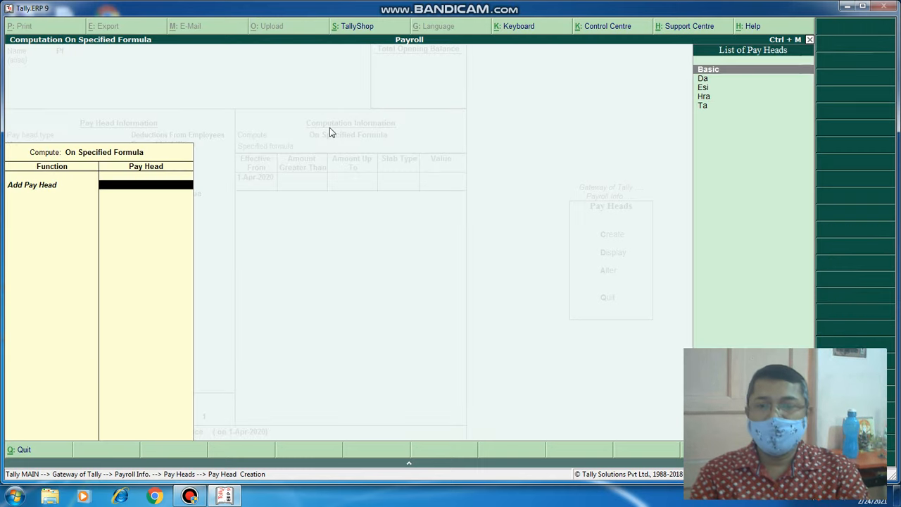
key(Return)
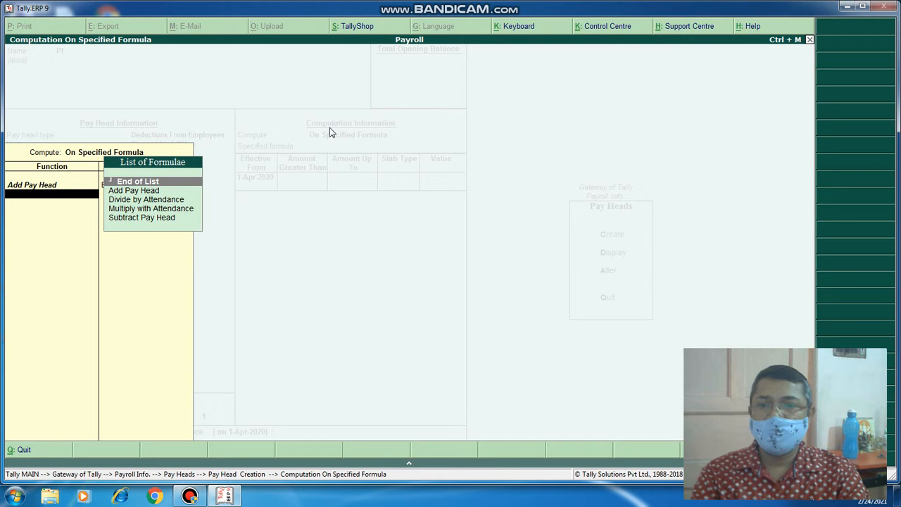
key(Return)
Step: Give Pf a Percentage slab of 12 % effective 1-Apr-2020 without amount limits, and save the pay head
key(Return)
key(Return)
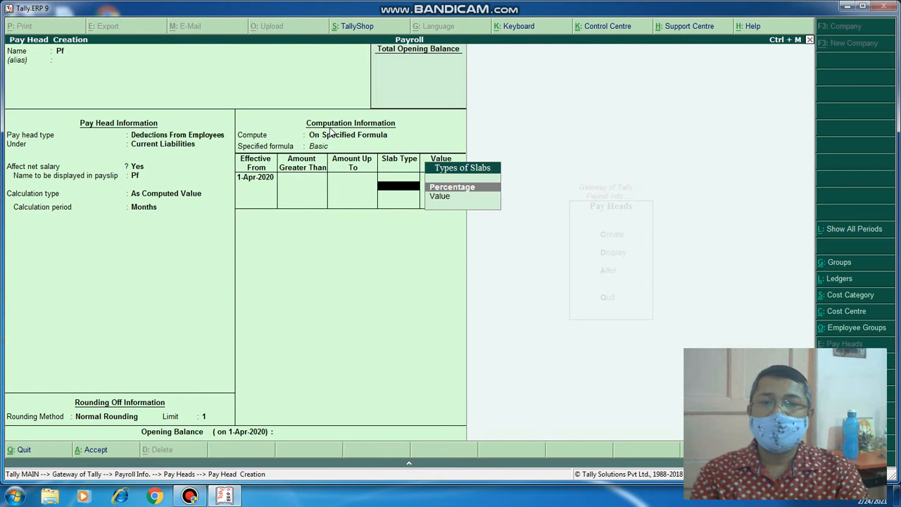
key(Return)
text(1)
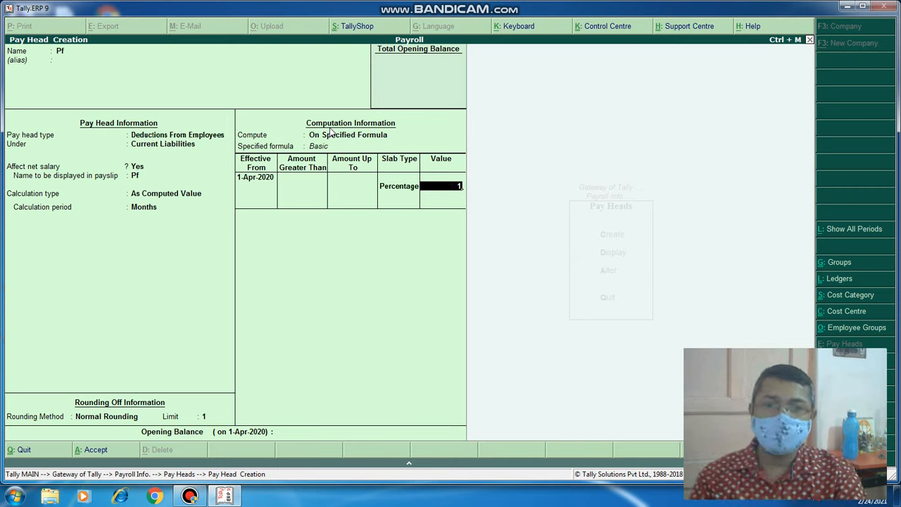
text(322)
key(Return)
key(Return)
key(Return)
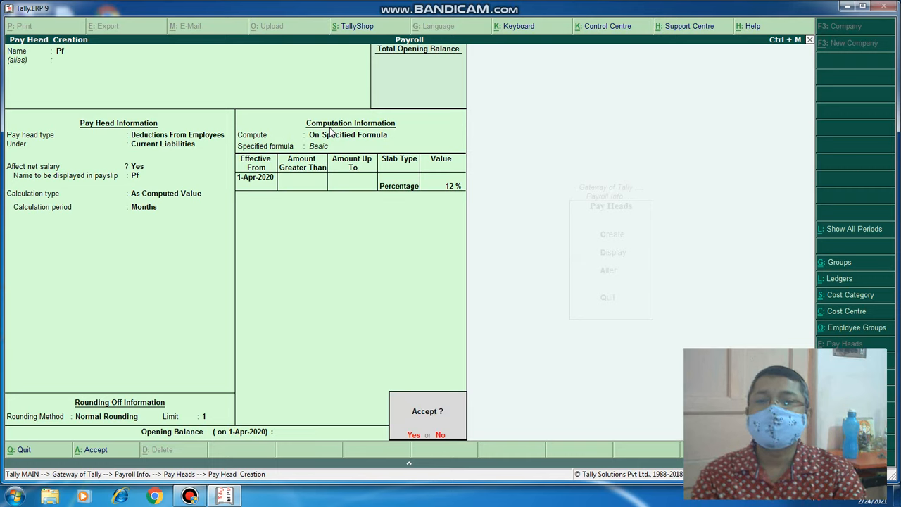
key(Return)
Step: Name the new pay head Ptax without an alias and set its type to Deductions From Employees
text(P)
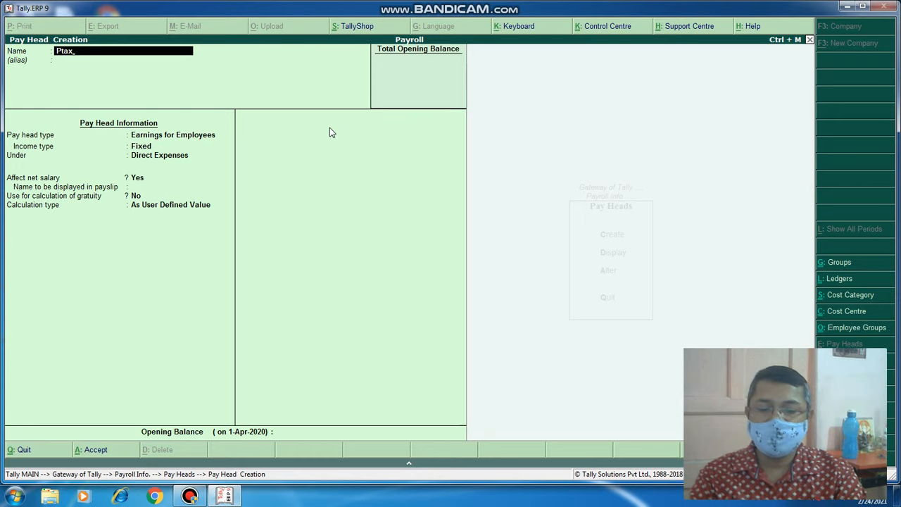
text(tax)
key(Return)
key(Return)
key(Up)
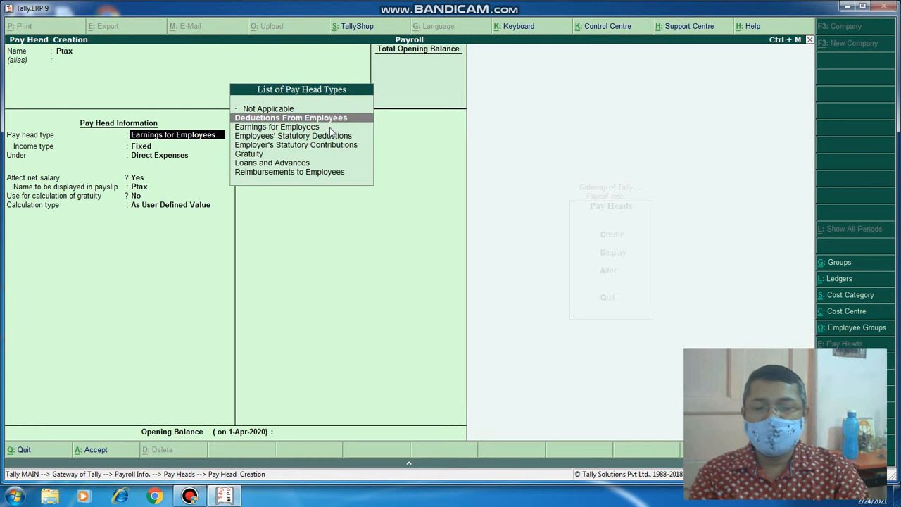
key(Return)
Step: Place Ptax under Current Liabilities and keep it affecting net salary under its own payslip name
key(Down)
key(Up)
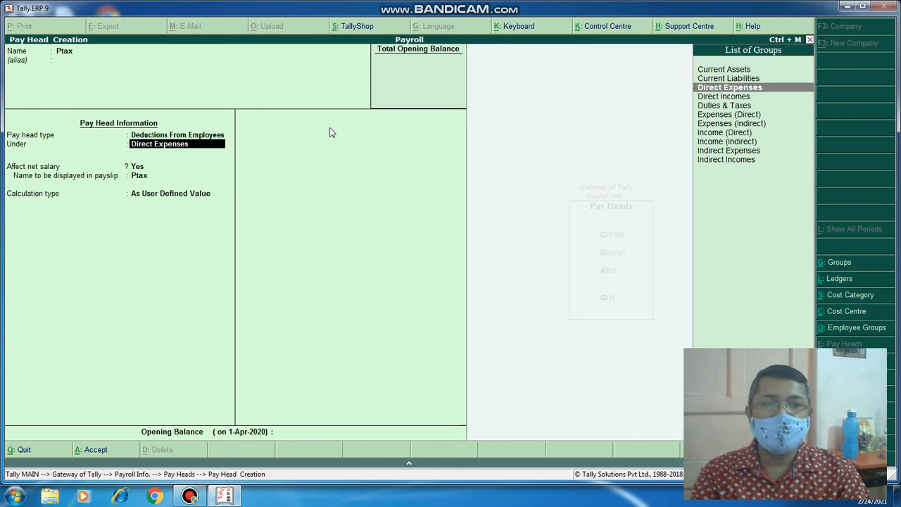
key(Up)
key(Return)
key(Return)
key(Return)
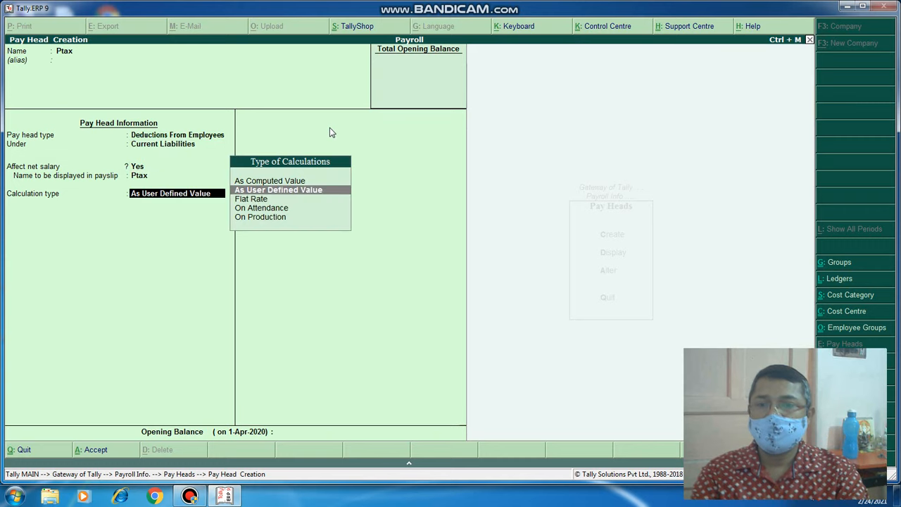
Step: Set Ptax's calculation type to As Computed Value with a Months period, using Normal Rounding with a limit of 1
key(Up)
key(Return)
key(Return)
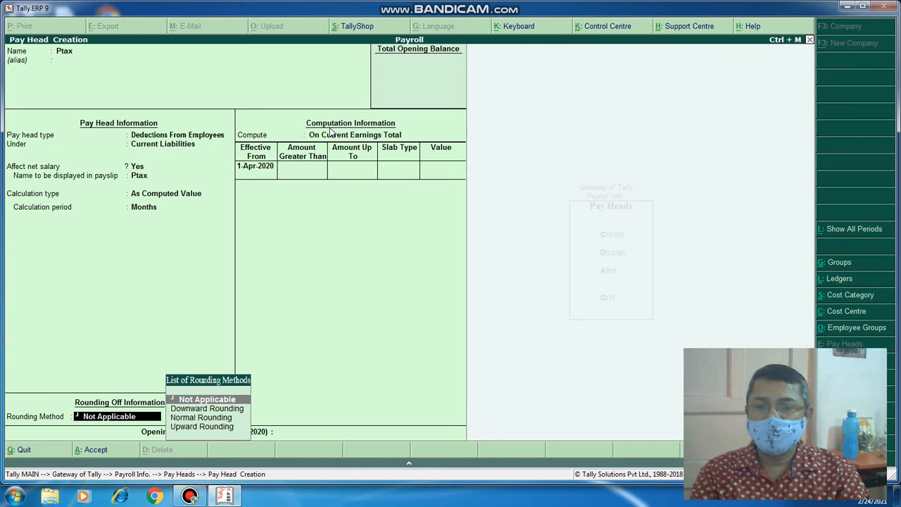
key(Down)
key(Down)
key(Return)
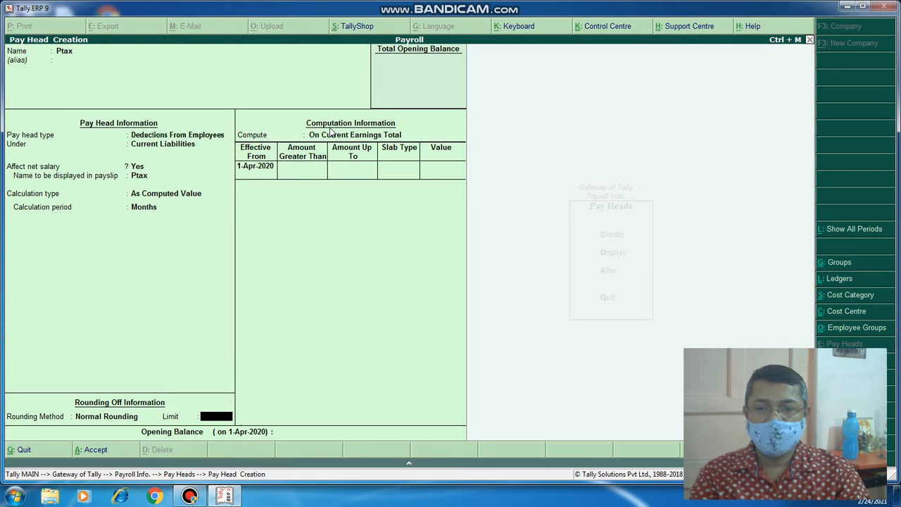
text(1)
key(Return)
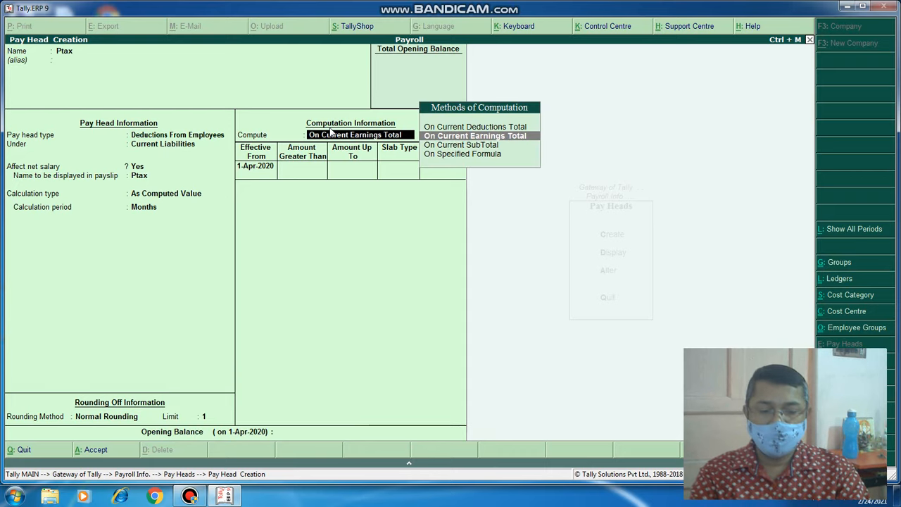
Step: Compute Ptax on a specified formula that adds only the Basic pay head
key(Down)
key(Down)
key(Return)
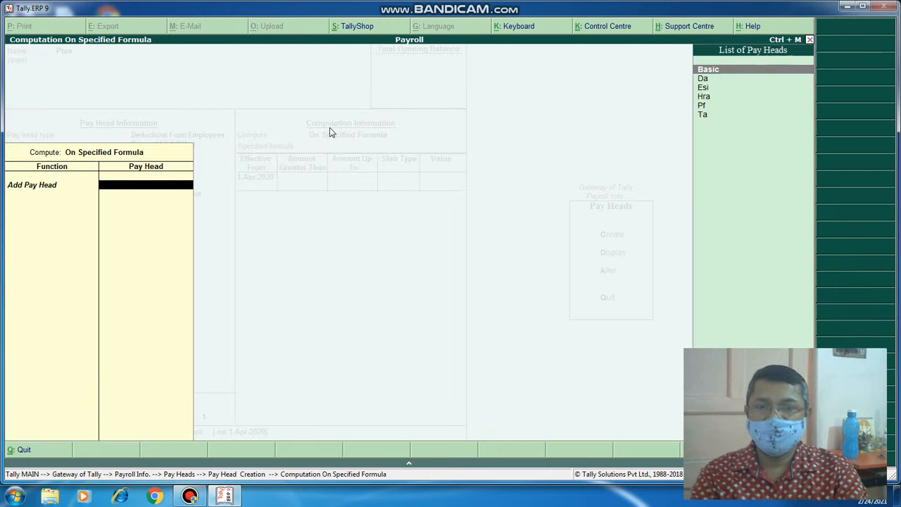
key(Return)
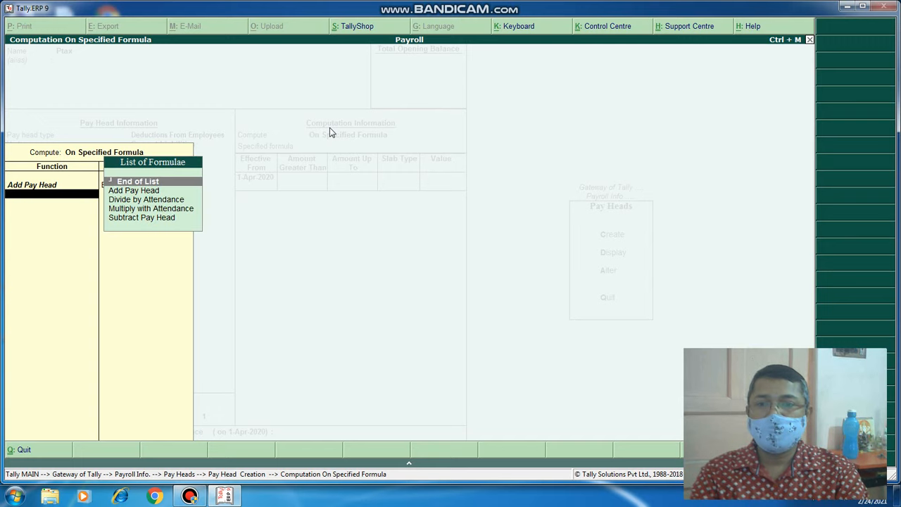
key(Return)
Step: Add Ptax's first slab effective 1-Apr-2020 for amounts up to 8,000, with slab type Value and a value of 0
key(Return)
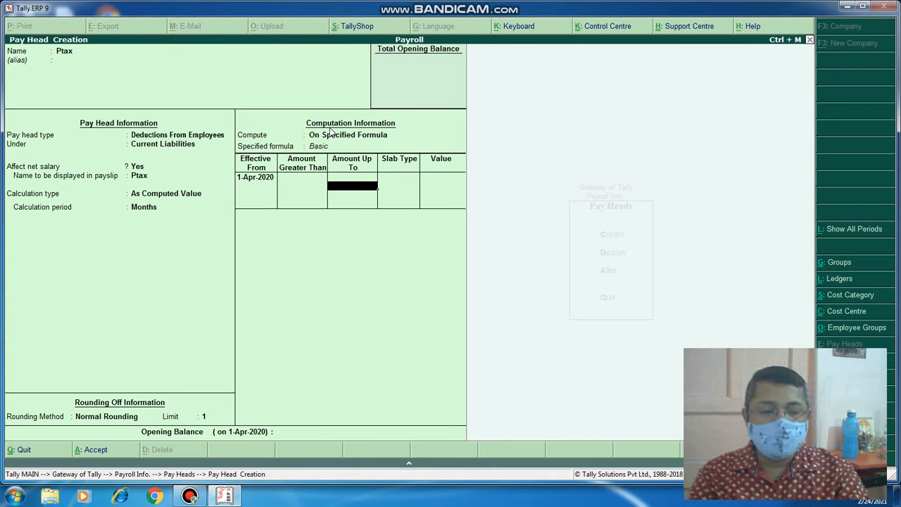
text(8,00)
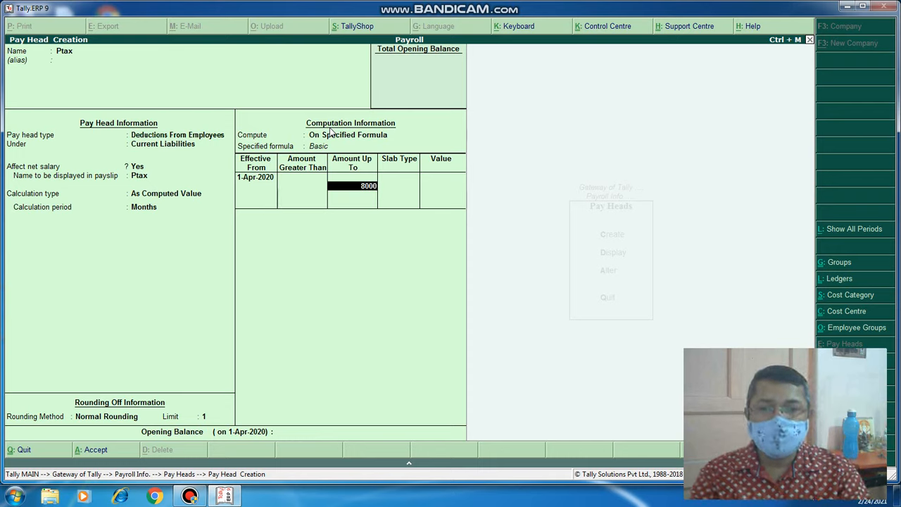
text(0)
key(Return)
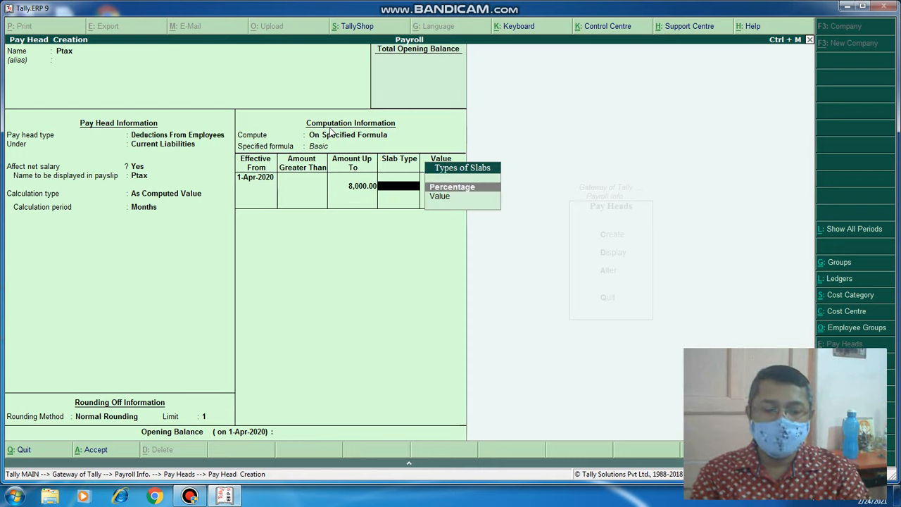
key(Down)
key(Return)
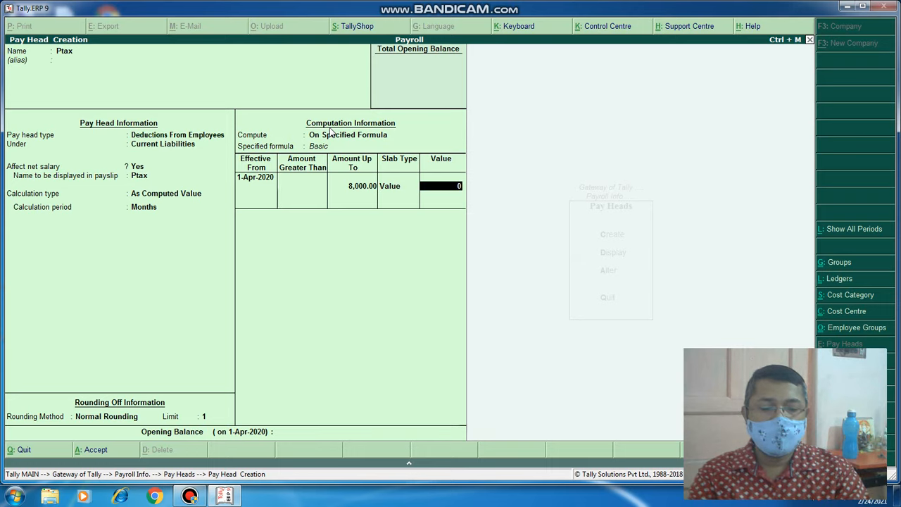
key(Return)
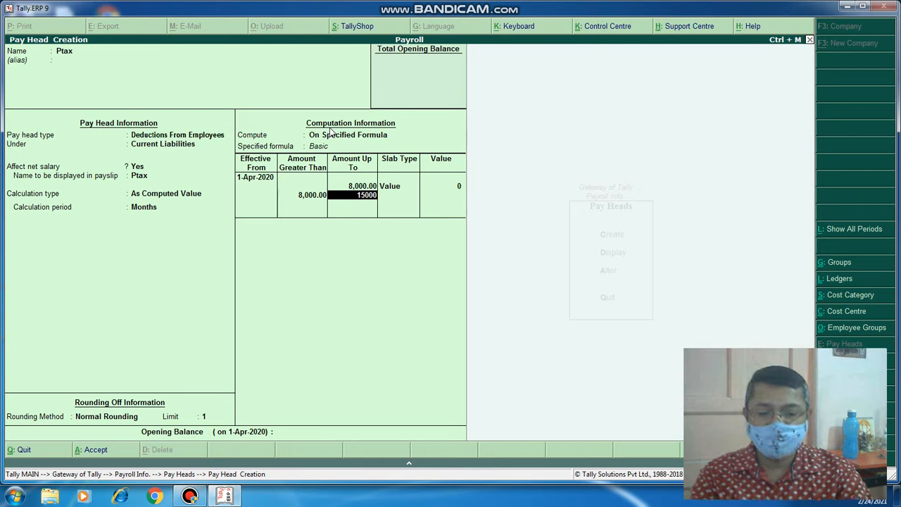
Step: Add a Ptax slab for amounts from 8,000 up to 15,000, with slab type Value and a value of 50
text(15000)
key(Return)
key(Down)
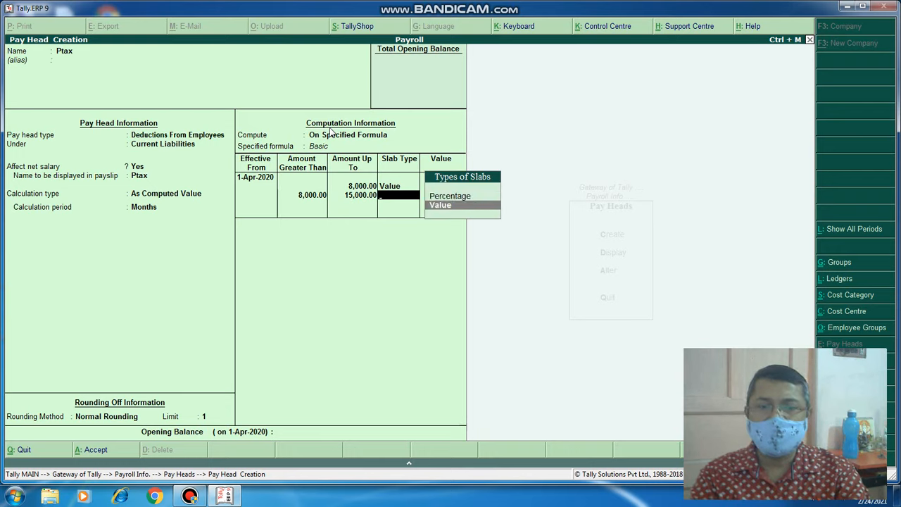
key(Return)
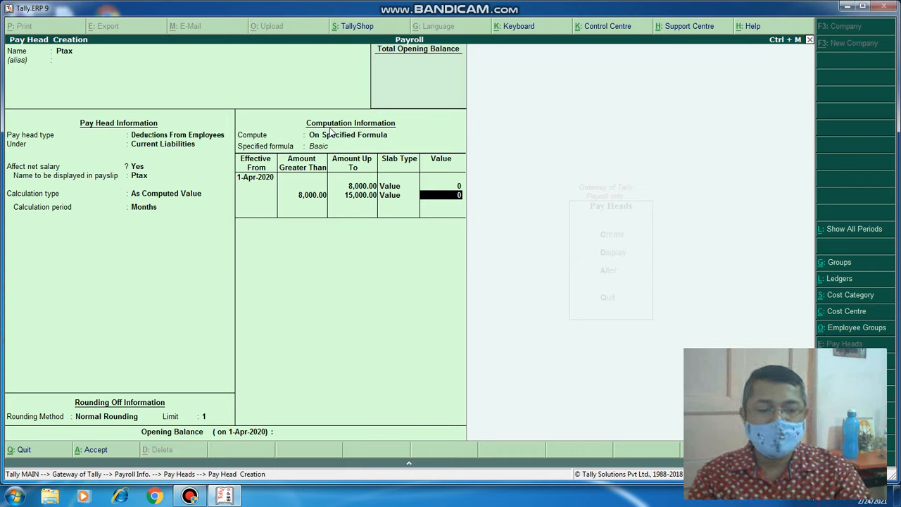
text(50)
key(Return)
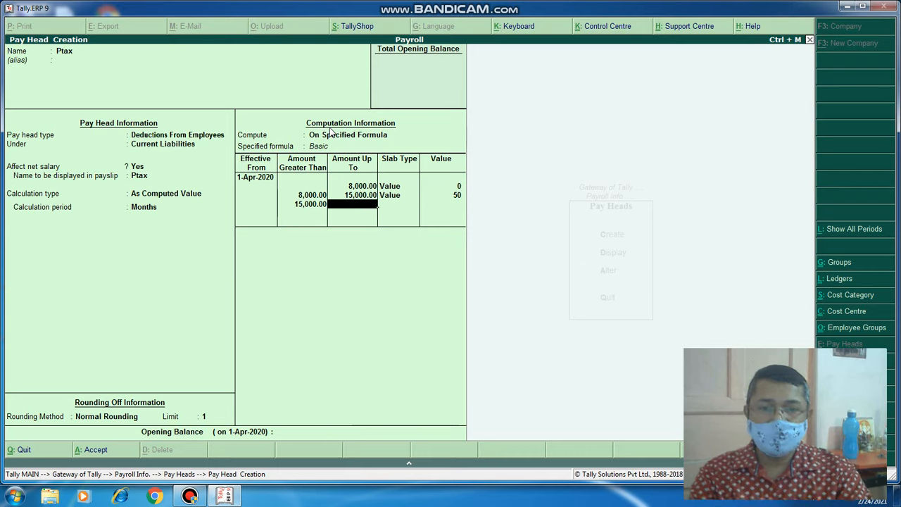
Step: Add a Ptax slab for amounts from 15,000 up to 20,000, with slab type Value and a value of 100
text(20000)
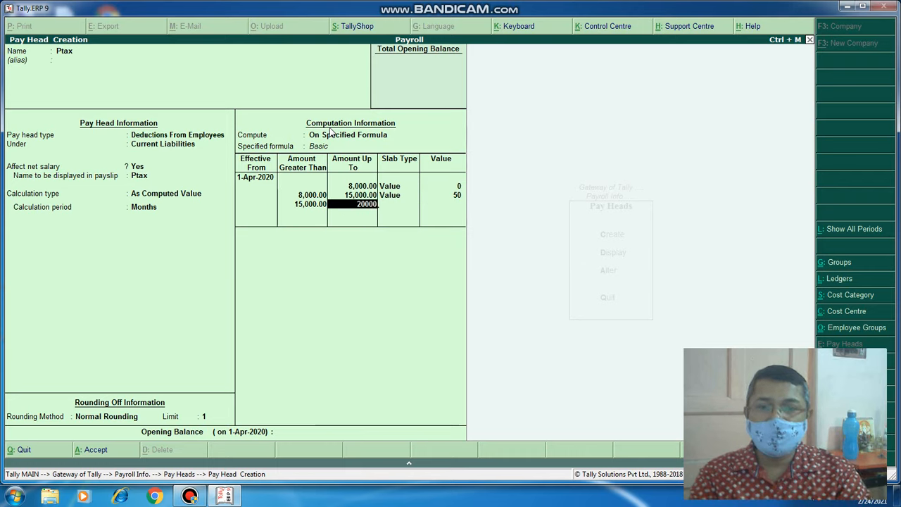
key(Return)
key(Down)
key(Return)
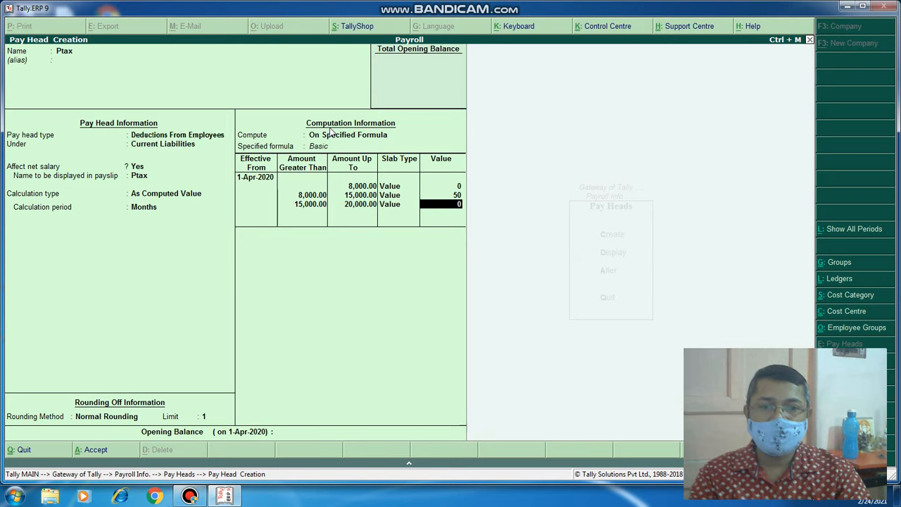
text(100)
key(Return)
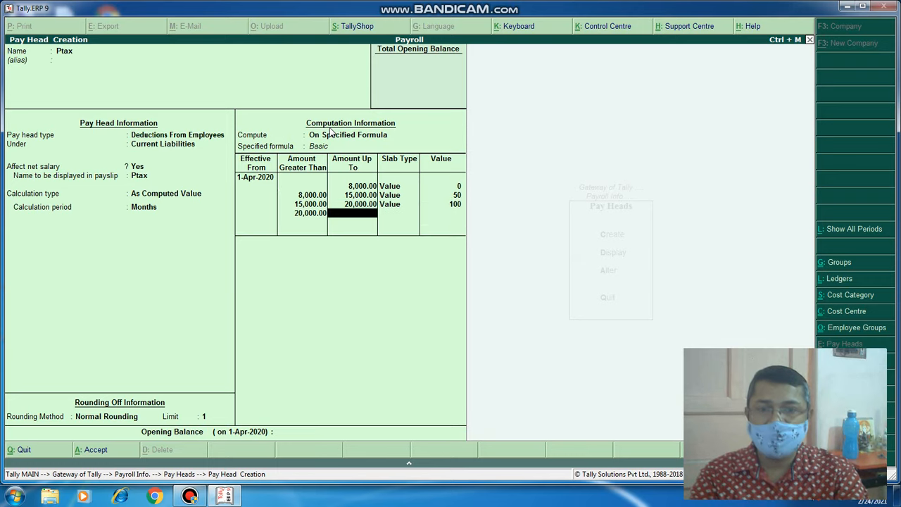
Step: Add a Ptax slab for amounts from 20,000 up to 30,000, with slab type Value and a value of 200
text(30,0)
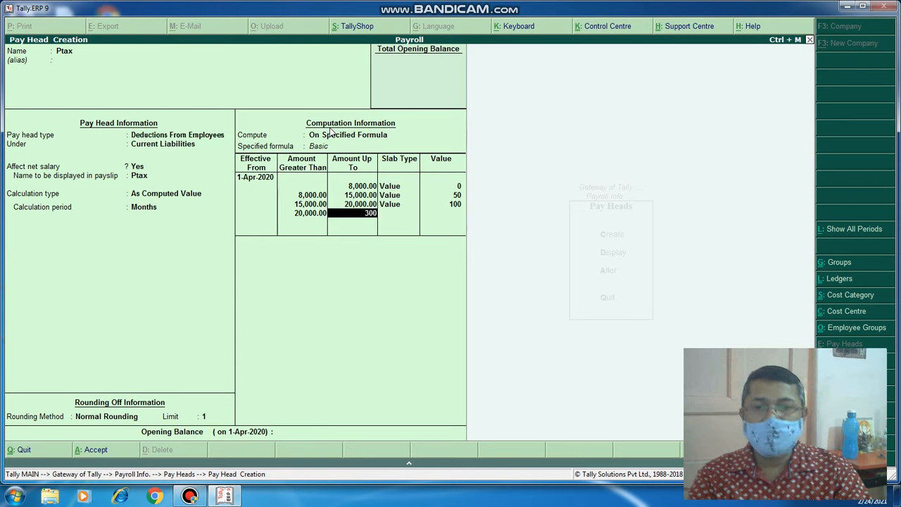
text(00)
key(Return)
key(Down)
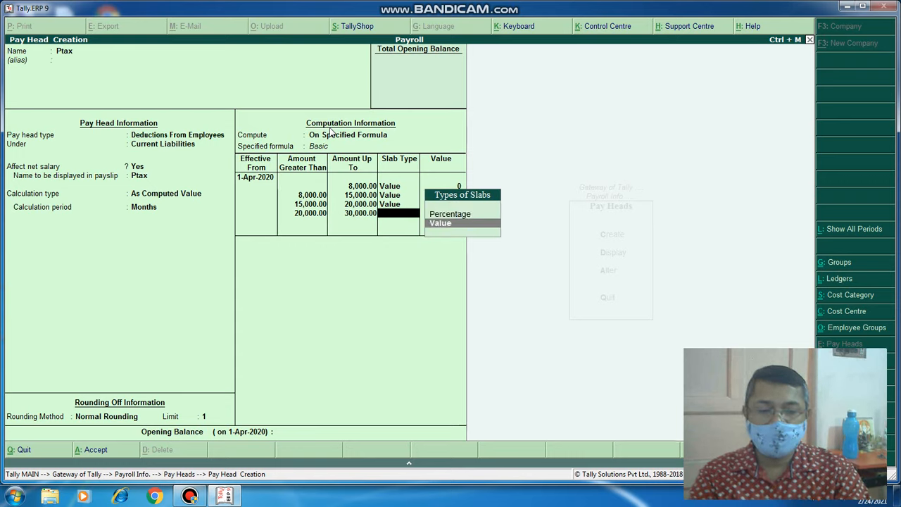
key(Return)
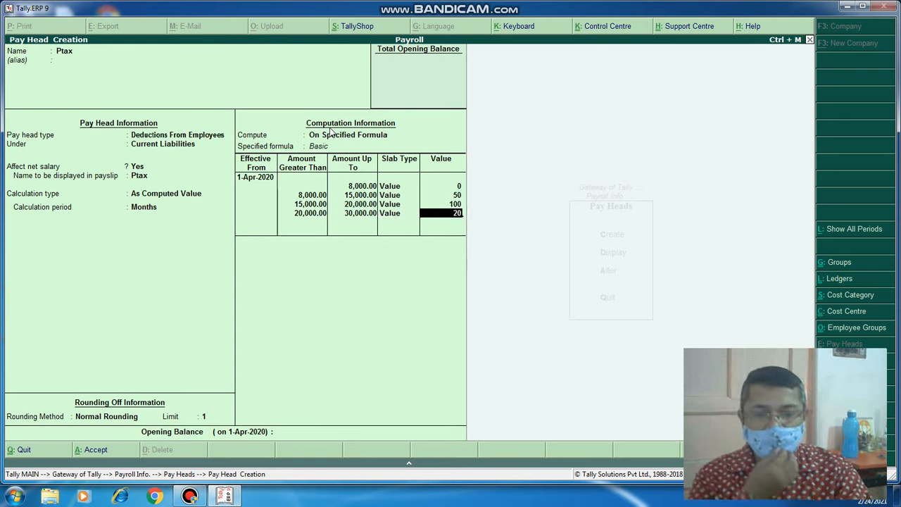
key(Return)
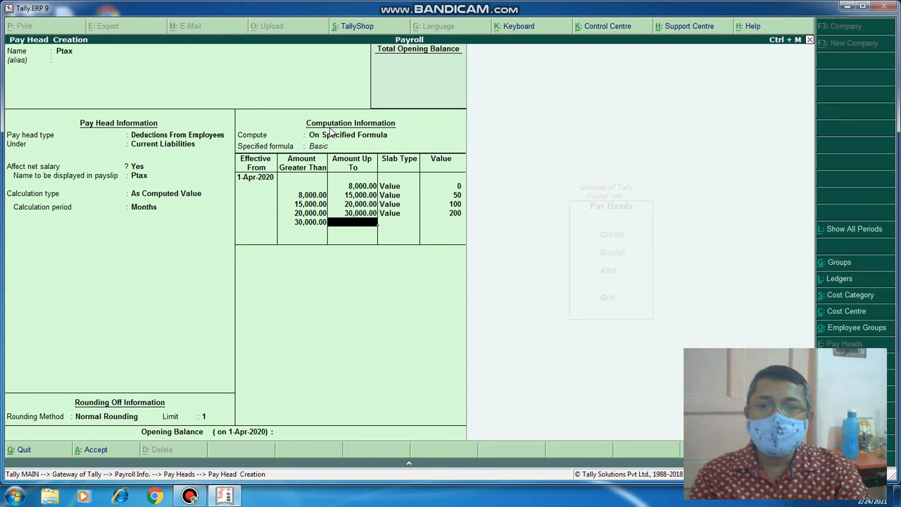
Step: Add an open-ended Ptax slab above 30,000 with slab type Value and a value of 500, save the pay head, and leave pay head creation
key(Return)
key(Down)
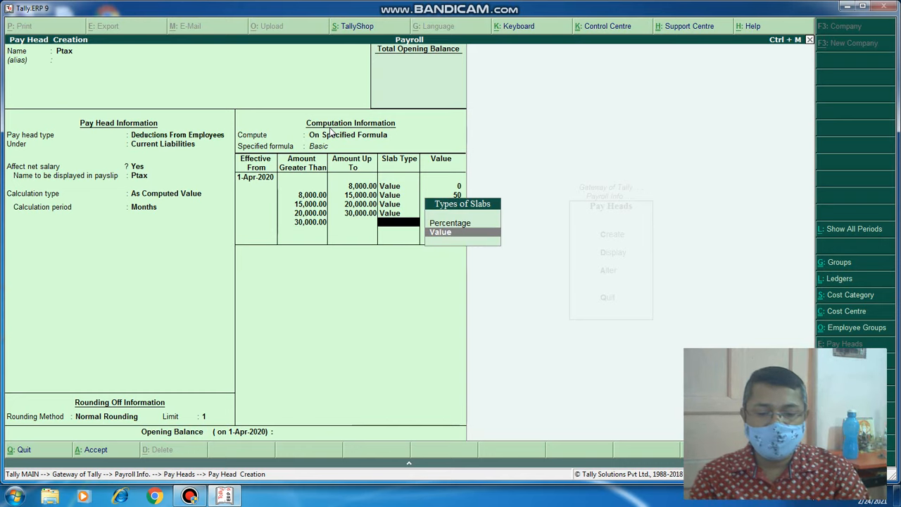
key(Return)
text(500)
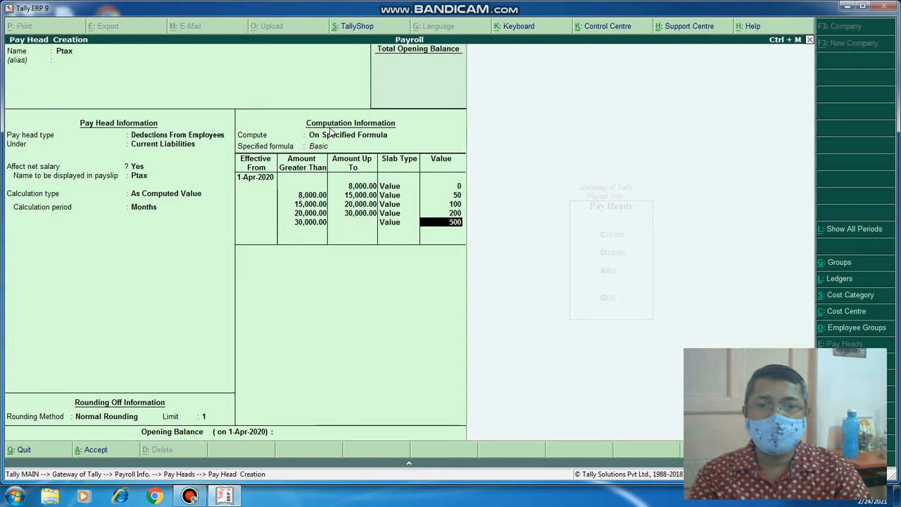
key(Return)
key(Return)
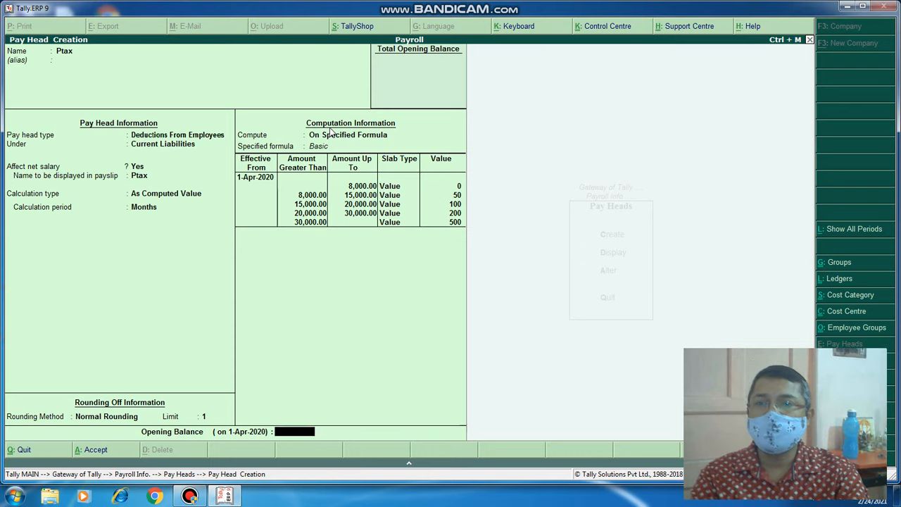
key(Return)
key(Return)
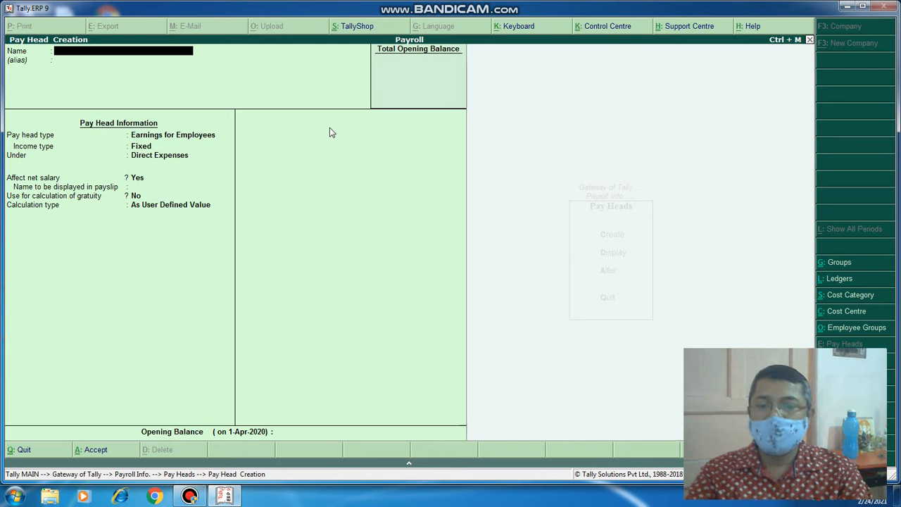
key(Escape)
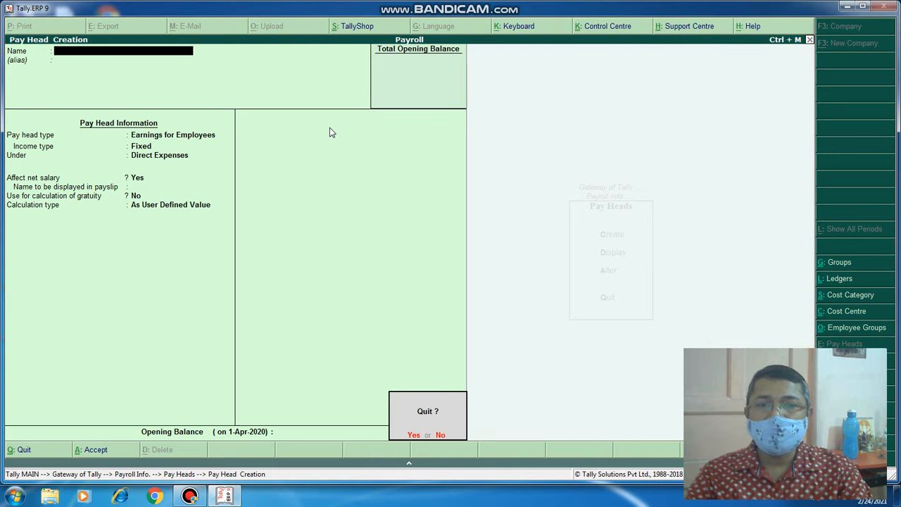
key(y)
key(Escape)
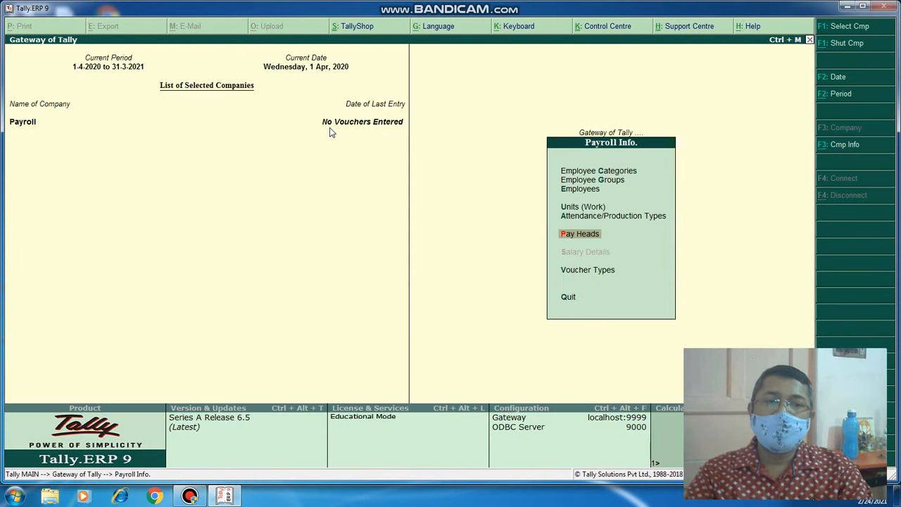
Step: Open the payroll form for creating a single employee
key(Up)
key(Up)
key(Up)
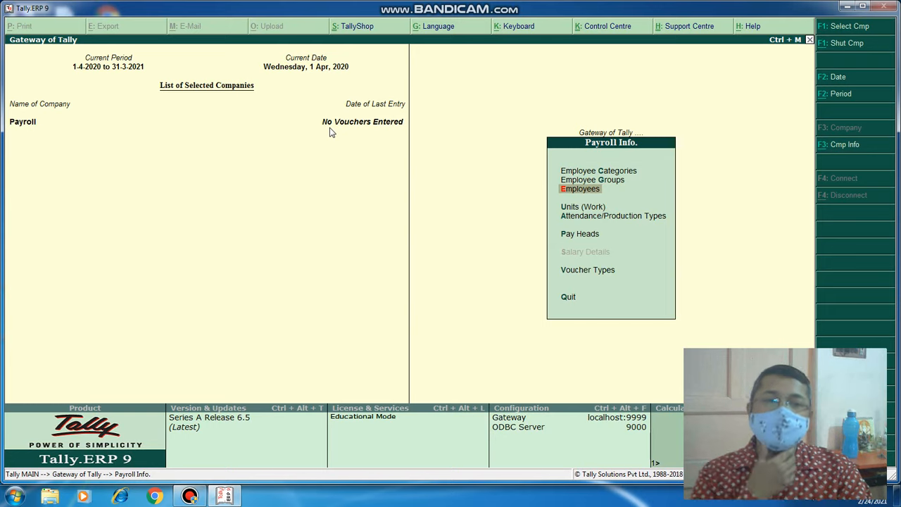
key(Up)
key(Up)
key(Down)
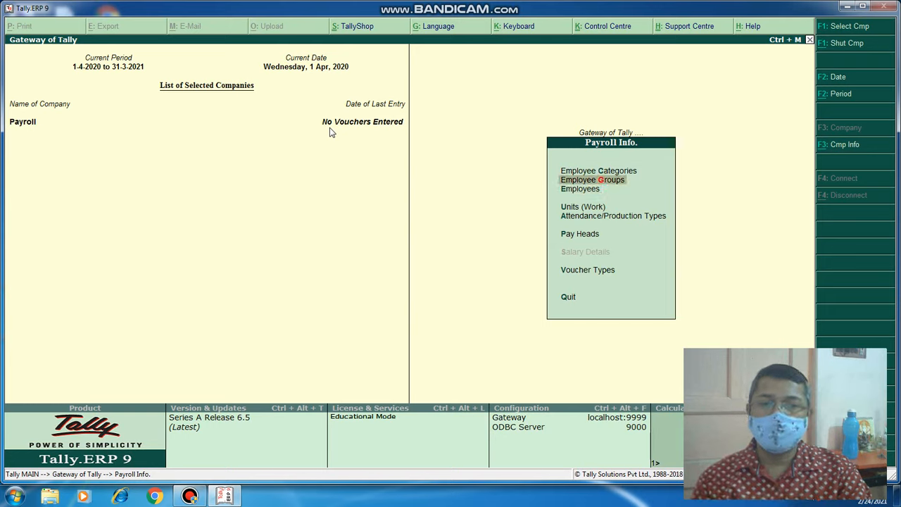
key(Down)
key(Escape)
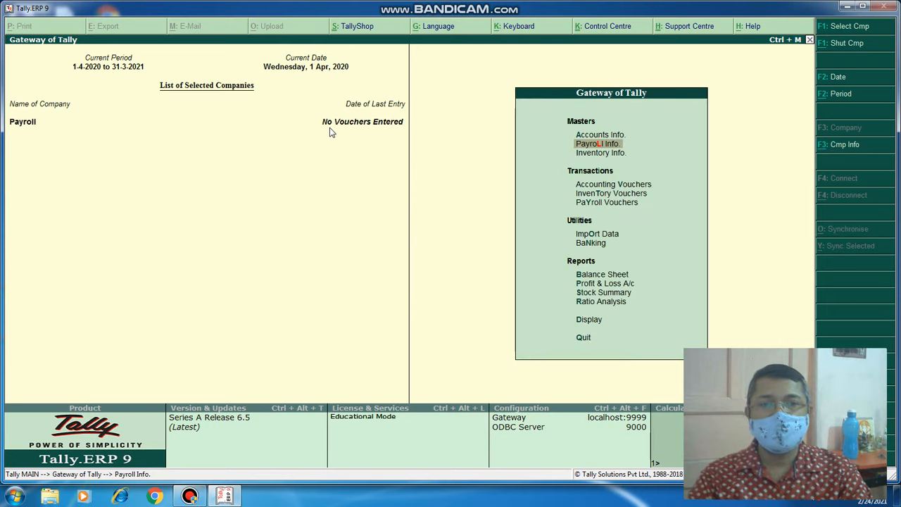
key(Return)
key(Return)
key(Return)
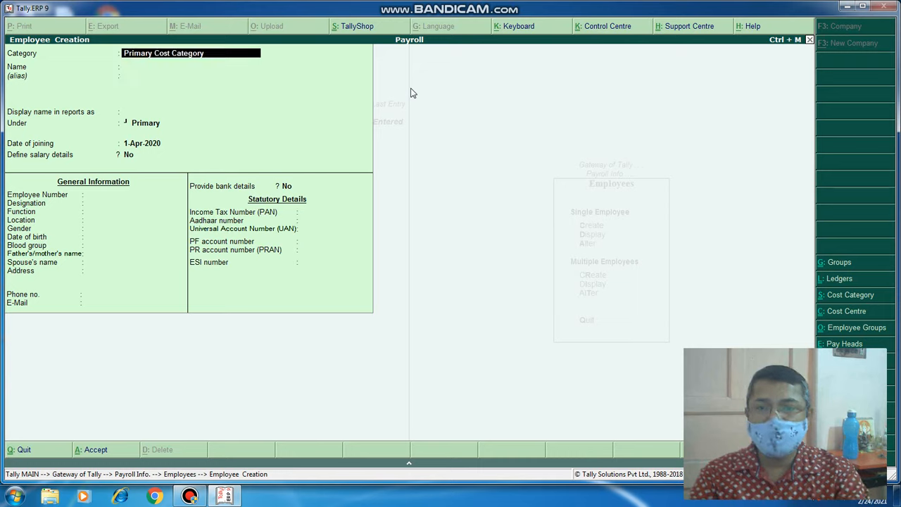
Step: Enter the first employee's name in Primary Cost Category under Primary, with joining date 1-Apr-2020 and salary details set to No
key(Return)
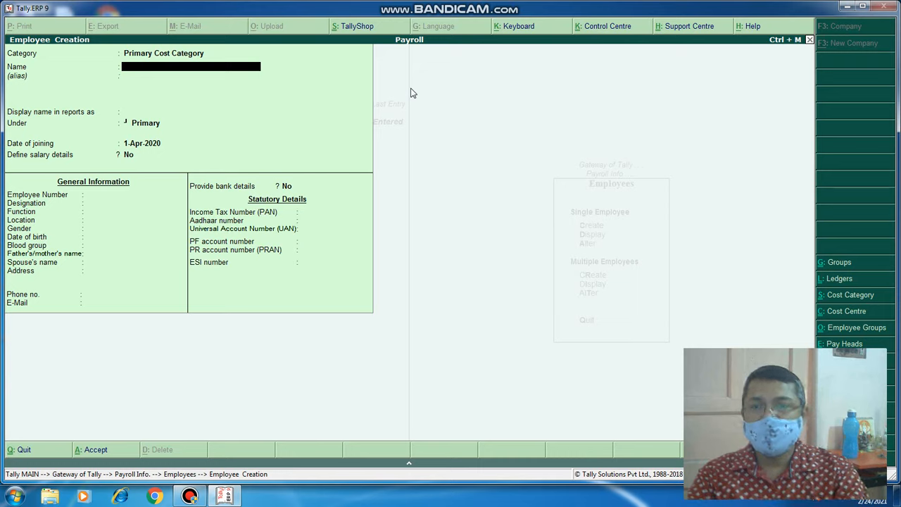
text(Mr)
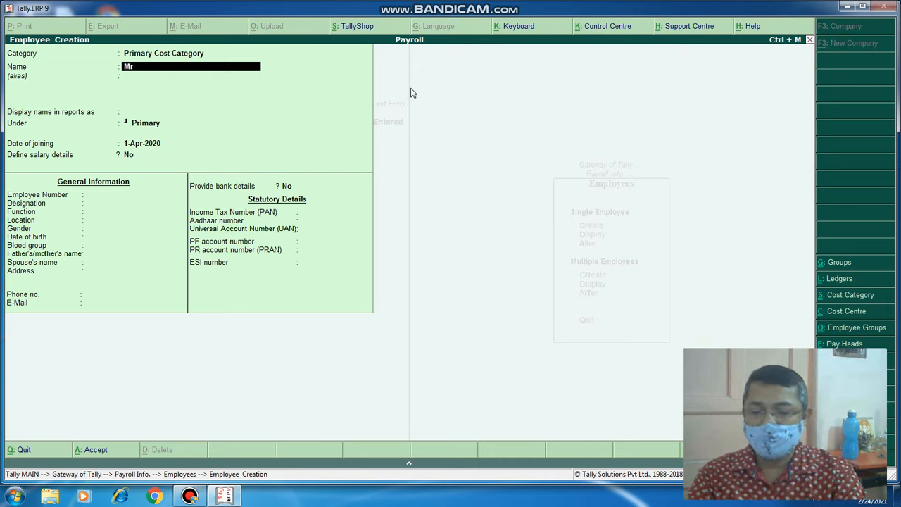
text(. Dey)
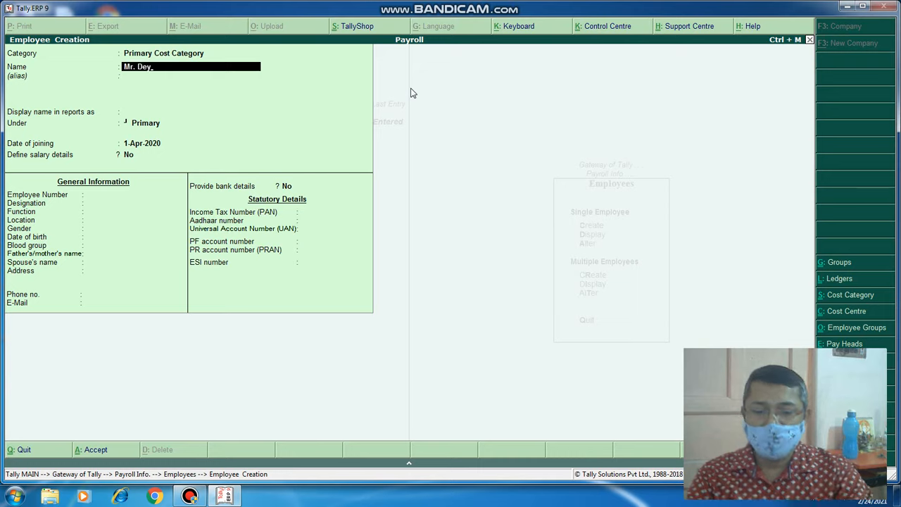
key(Return)
key(Return)
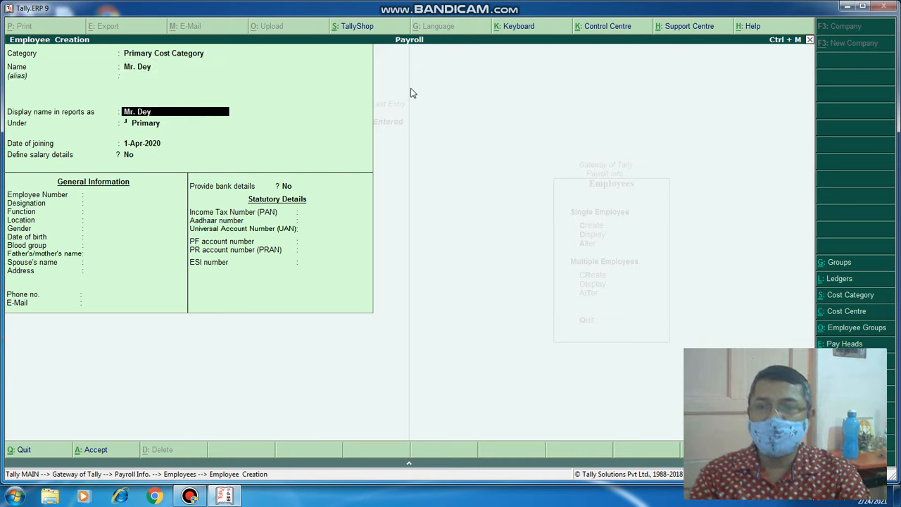
key(Return)
key(Return)
key(Return)
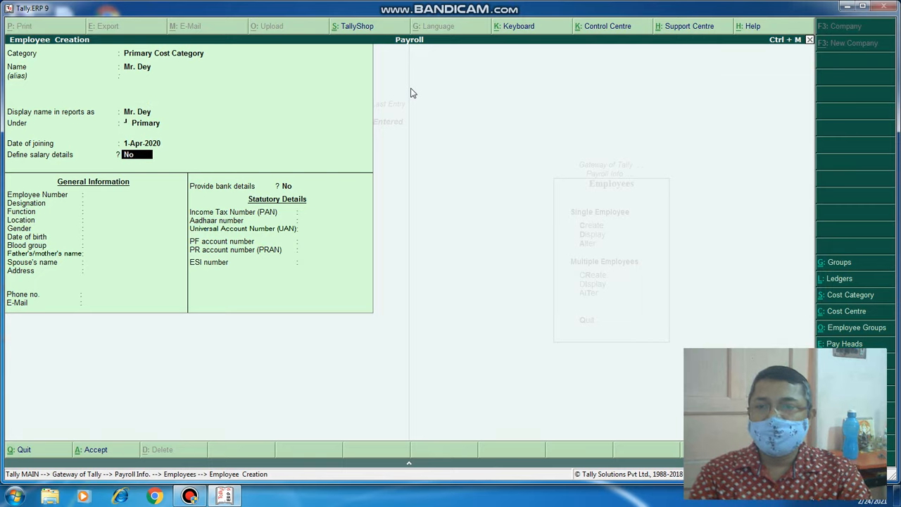
key(BackSpace)
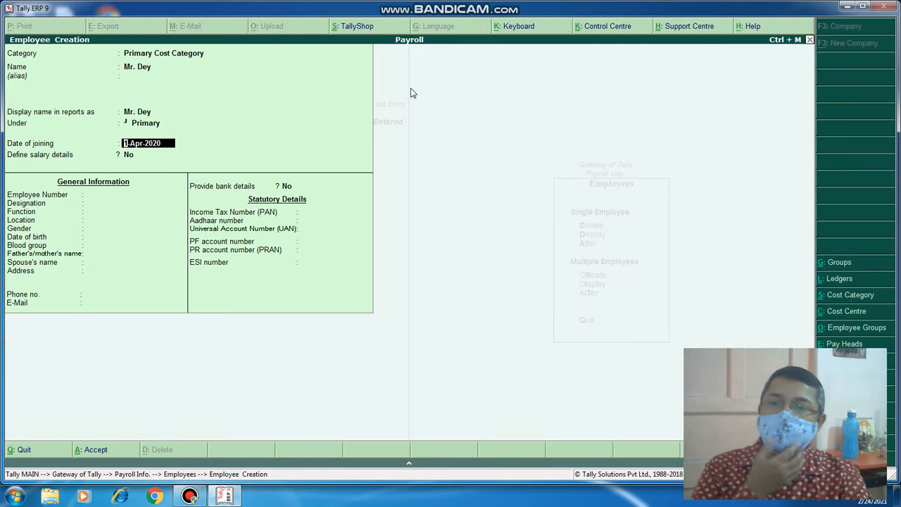
key(Return)
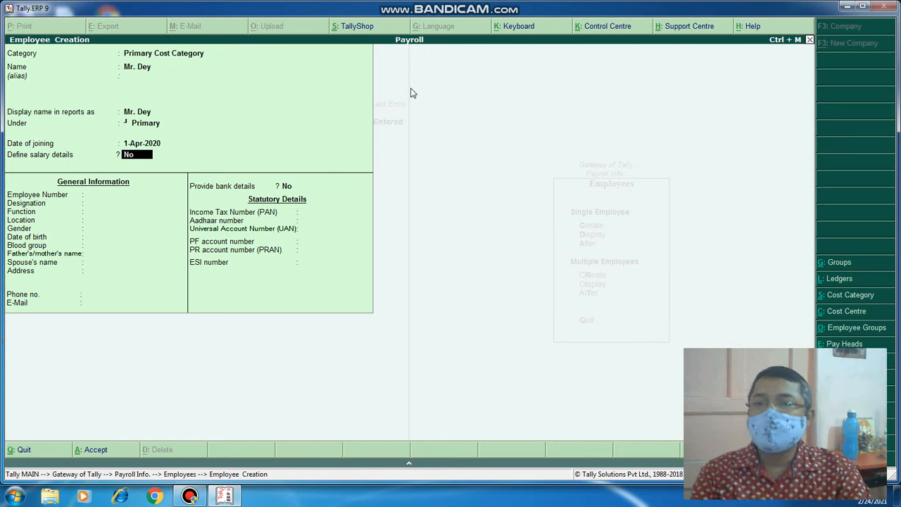
key(Return)
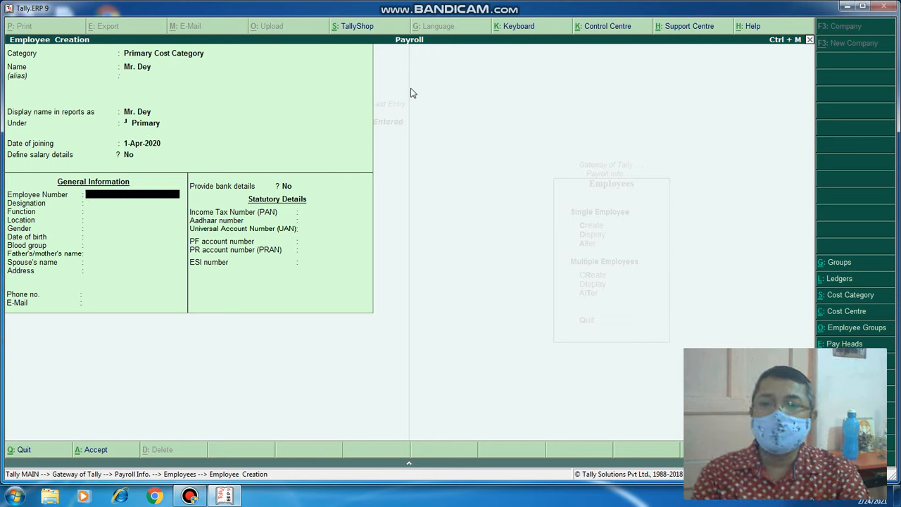
Step: Set gender and blood group to Unknown, leave the remaining general and statutory details blank, and save the first employee
key(Return)
key(Return)
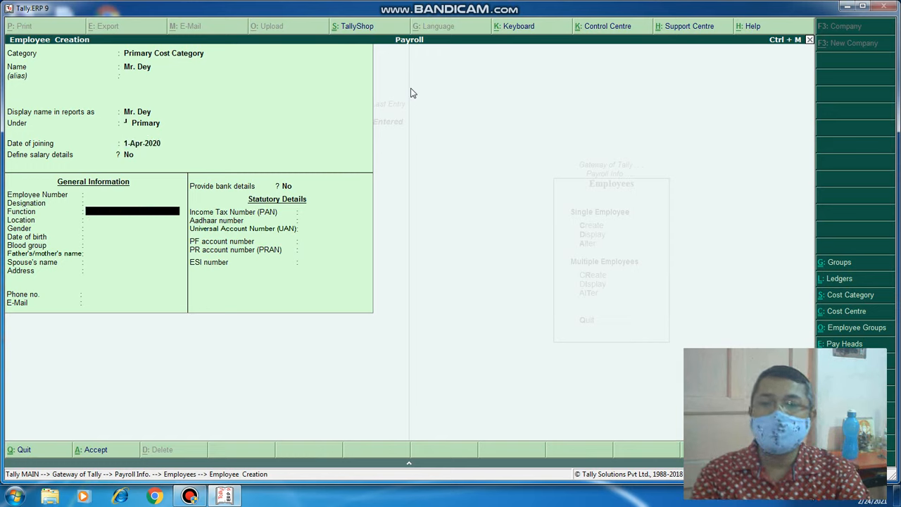
key(Return)
key(Return)
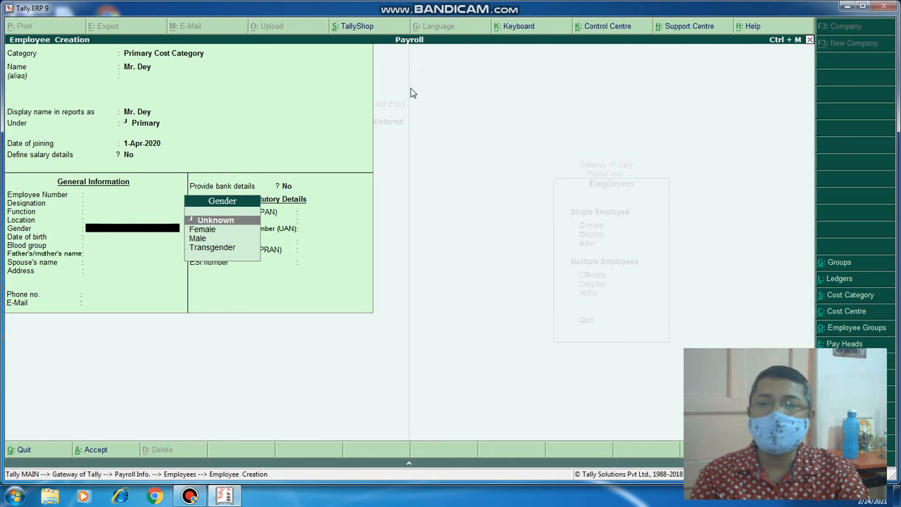
key(Return)
key(Return)
key(Return)
key(Return)
key(Return)
key(Return)
key(Return)
key(Return)
key(Return)
key(Return)
key(Return)
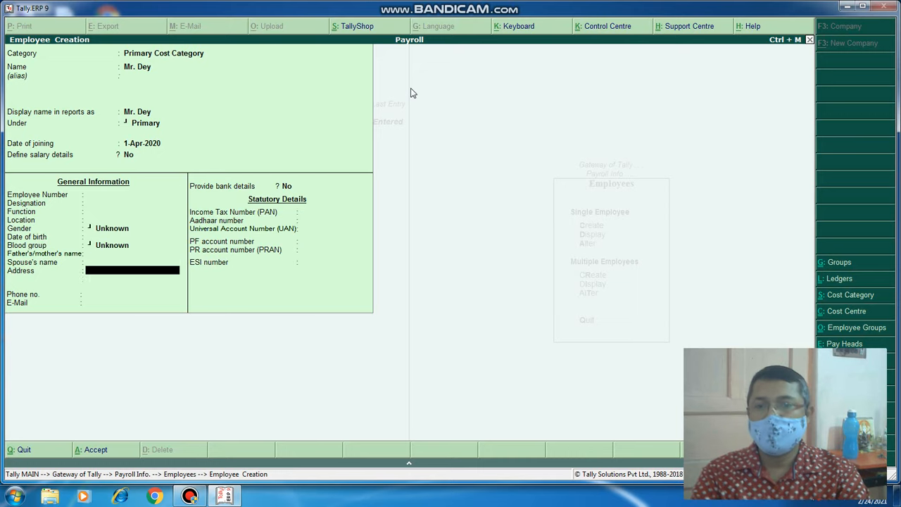
key(Return)
key(Return)
key(Return)
key(Return)
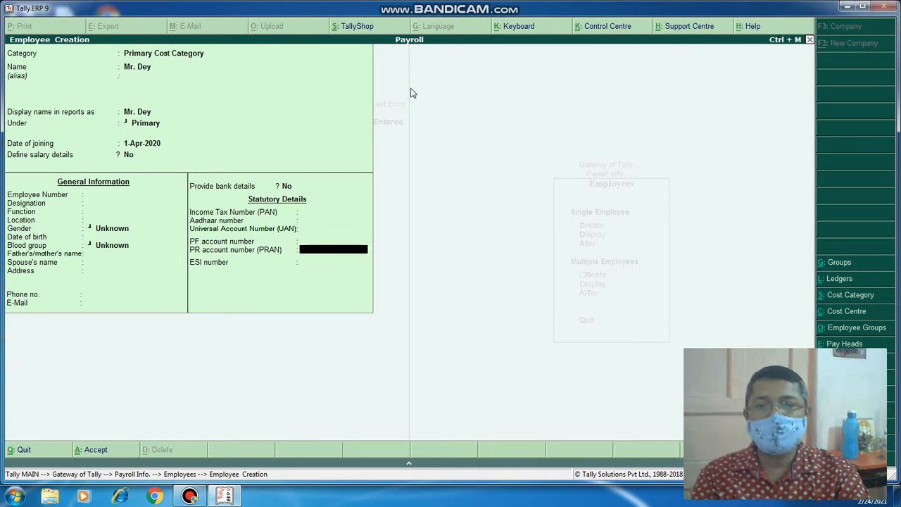
key(Return)
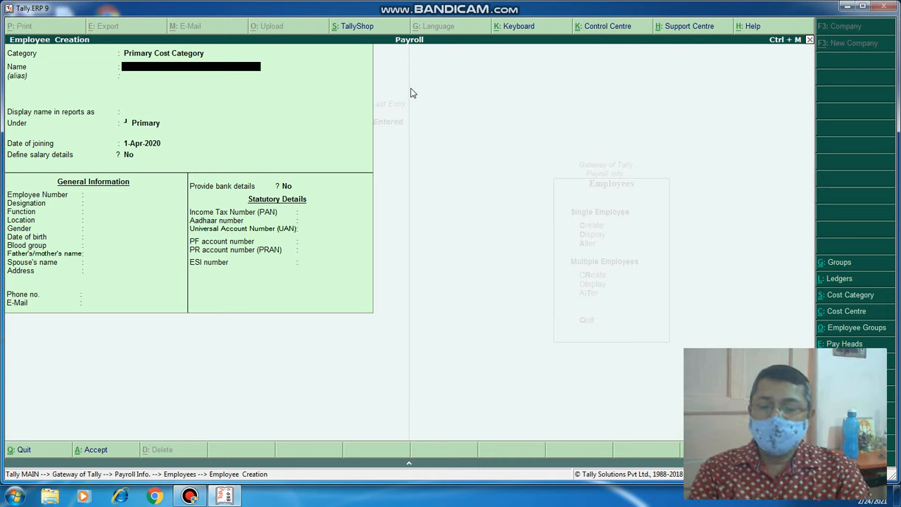
Step: Create a second employee under Primary with the employee's name, joining date 1-Apr-2020 and salary details set to No, then leave employee creation
text(Mr. R)
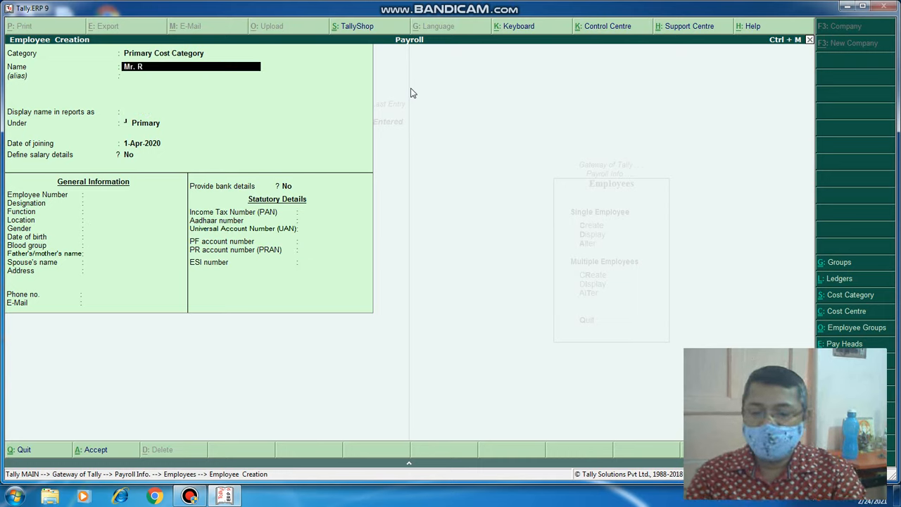
text(oy)
key(Return)
key(Return)
key(Return)
key(Return)
key(Return)
key(Return)
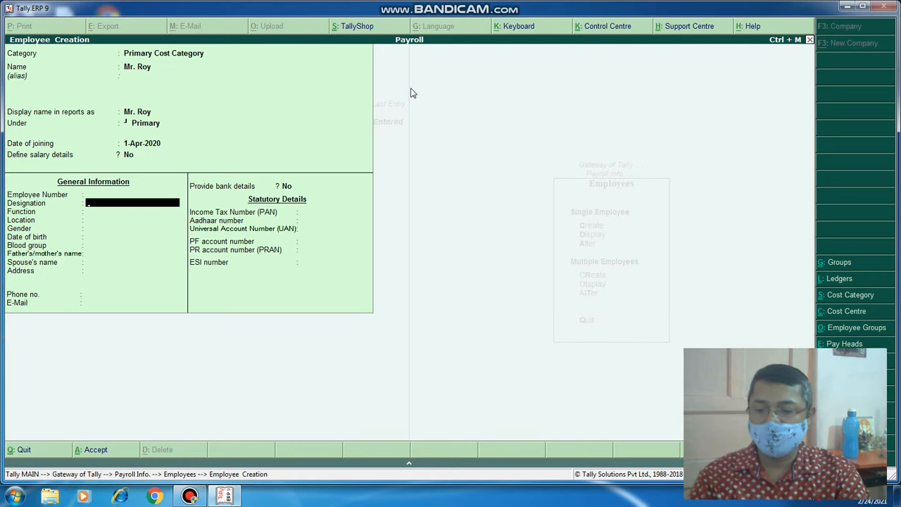
key(ctrl+a)
key(Escape)
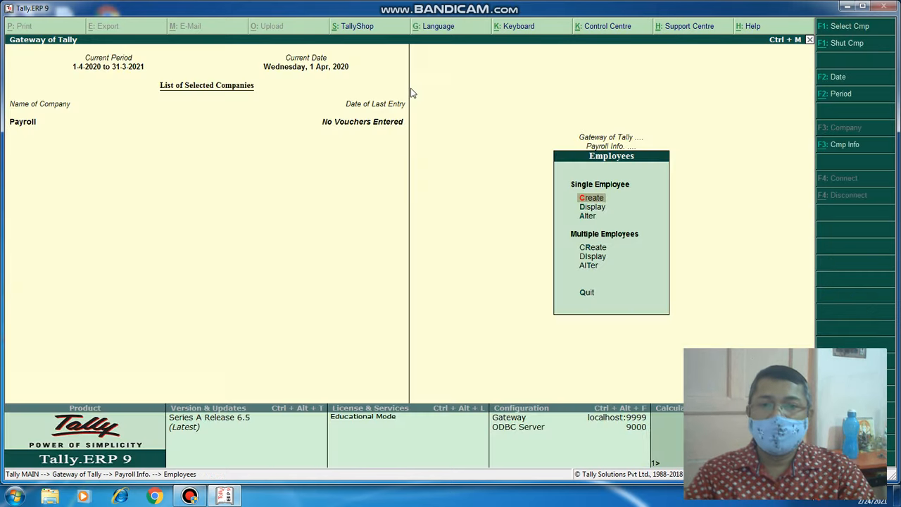
Step: Open the employee selection for defining salary details in Payroll Info
key(Escape)
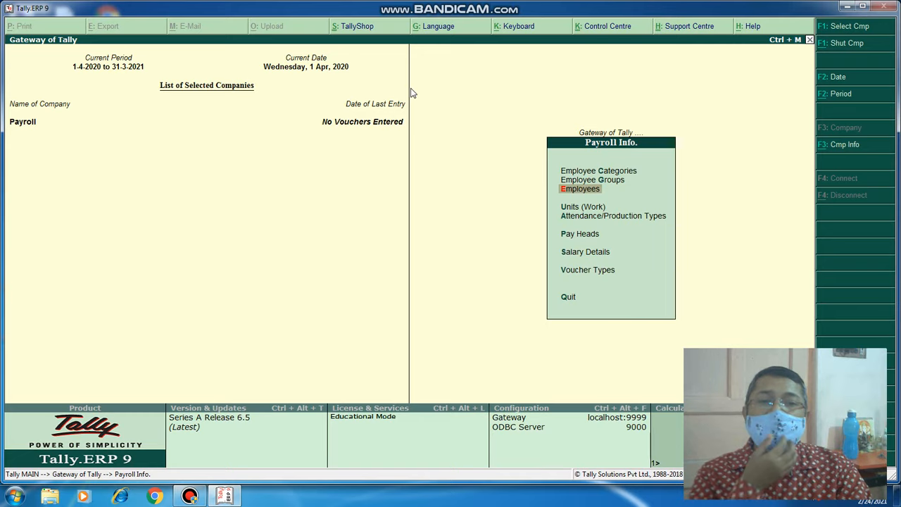
key(Down)
key(Down)
key(Down)
key(Down)
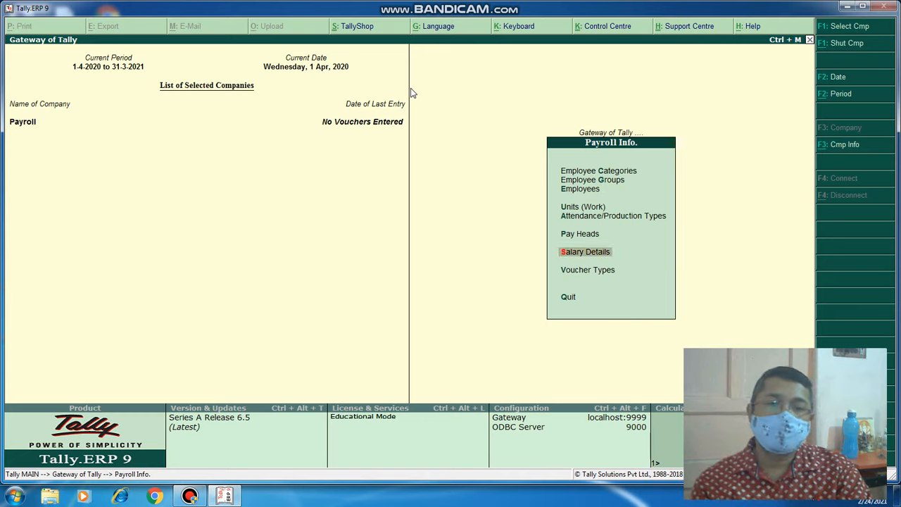
key(Return)
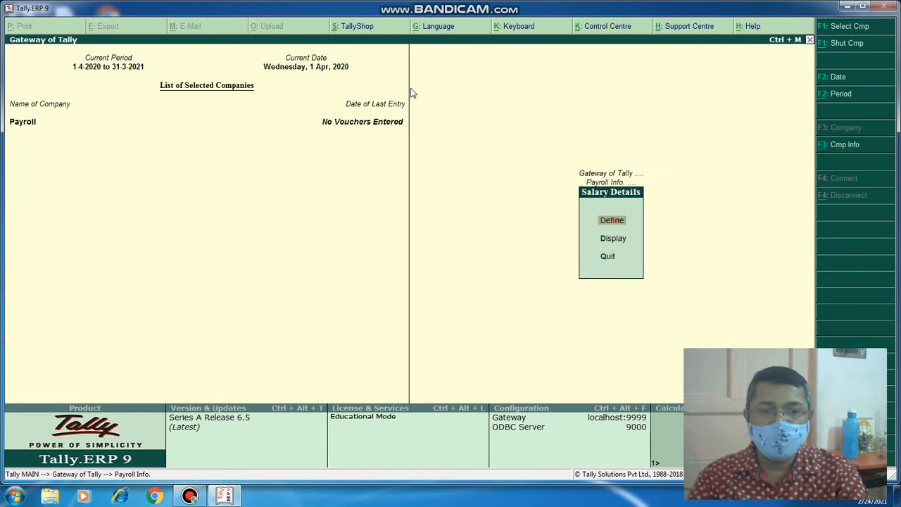
key(Return)
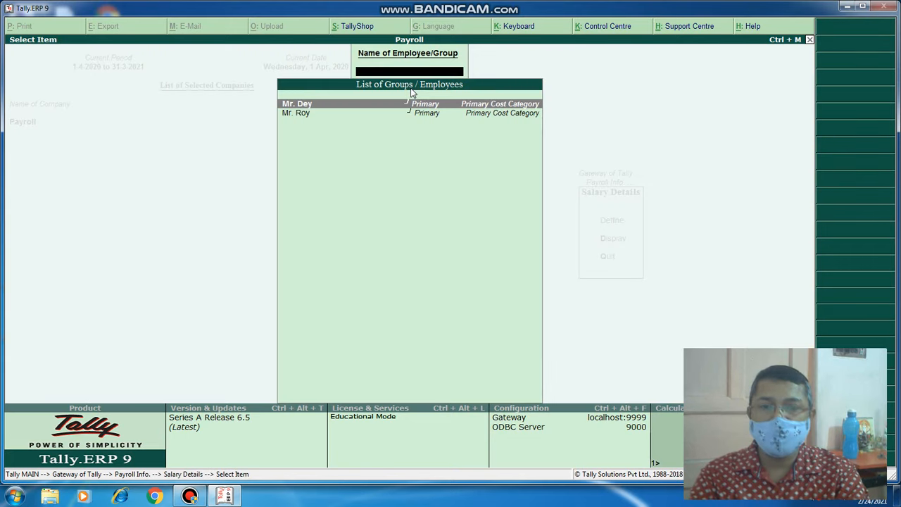
Step: For the first listed employee, add the Basic pay head effective from 1-Apr-2020 with a rate of 8000
key(Down)
key(Up)
key(Down)
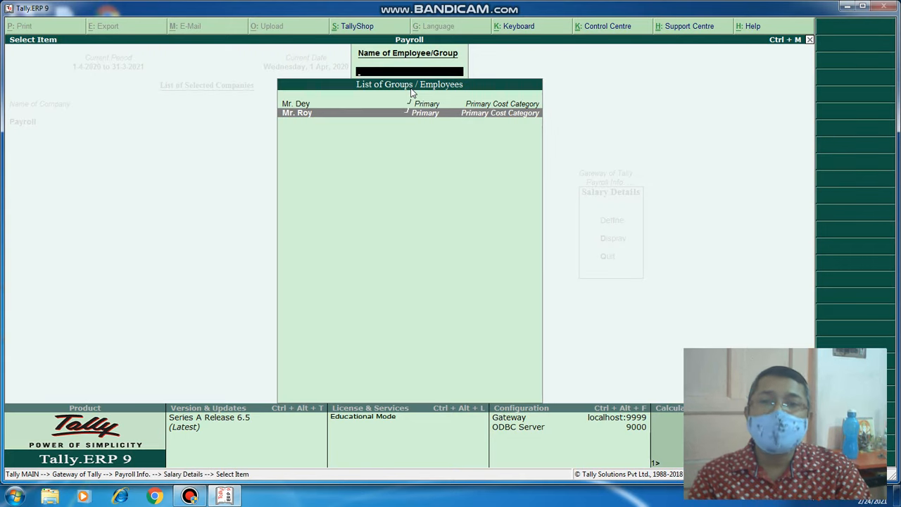
key(Up)
key(Down)
key(Up)
key(Return)
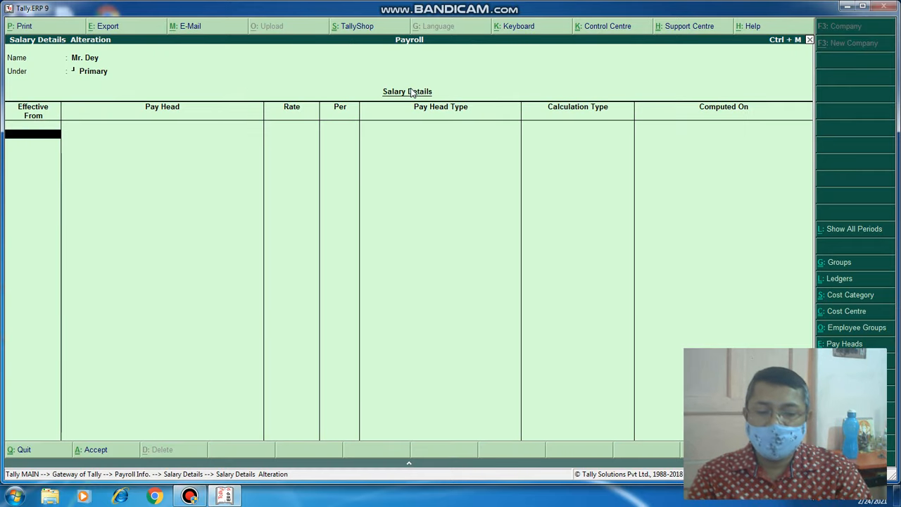
text(1.4.)
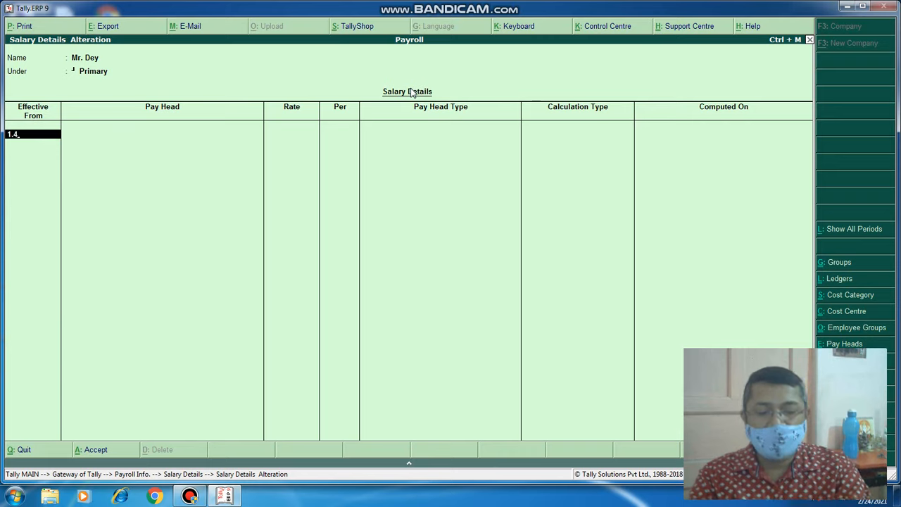
key(Return)
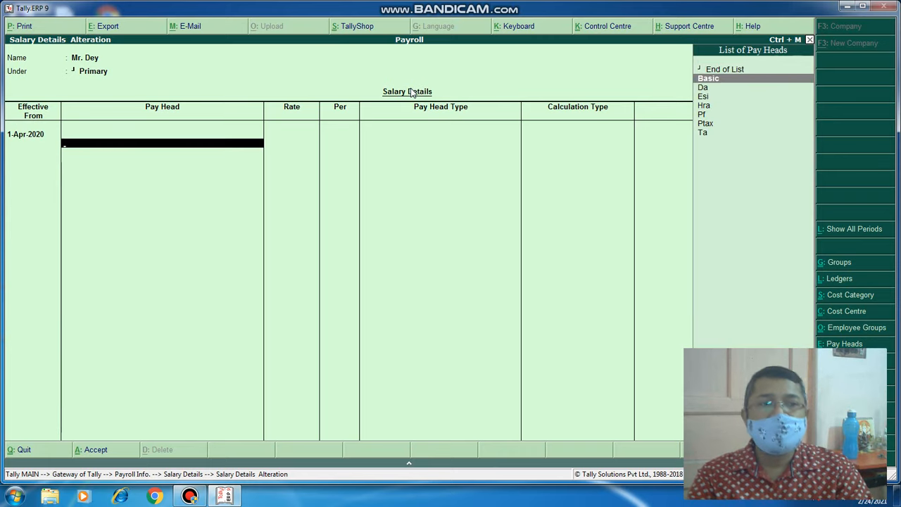
key(Return)
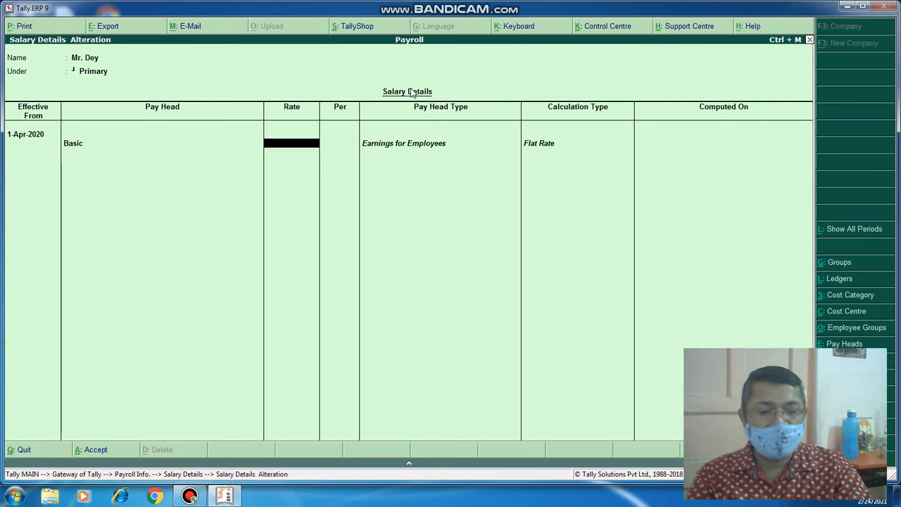
text(8000)
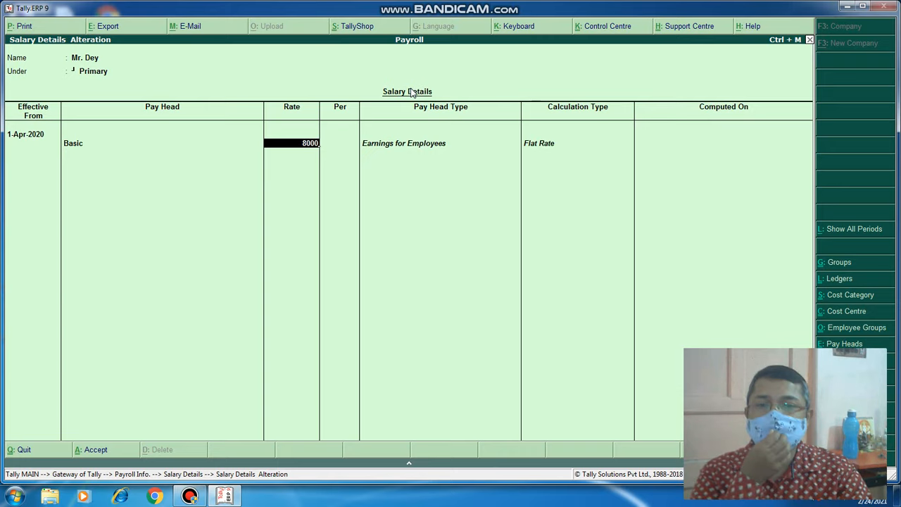
key(Return)
Step: Add the Da, Ta and Hra pay heads to the first employee's salary details
key(Down)
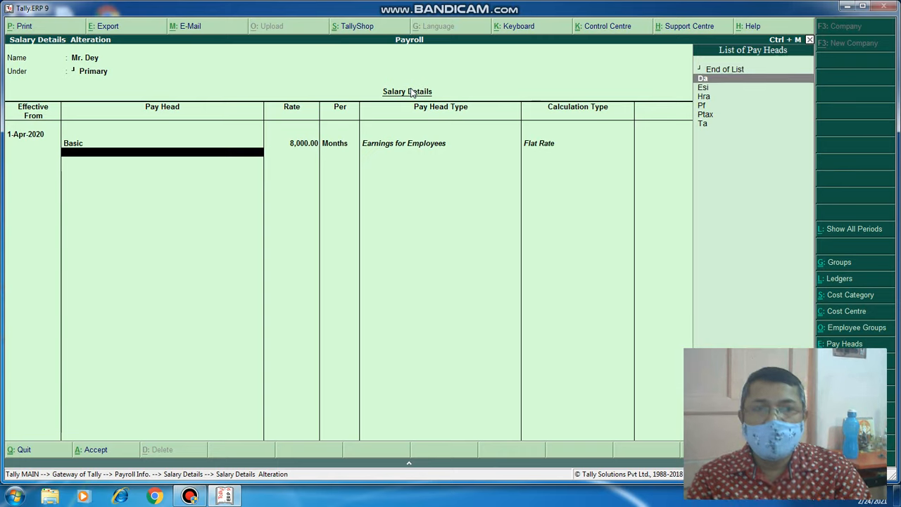
key(Return)
key(Down)
key(Down)
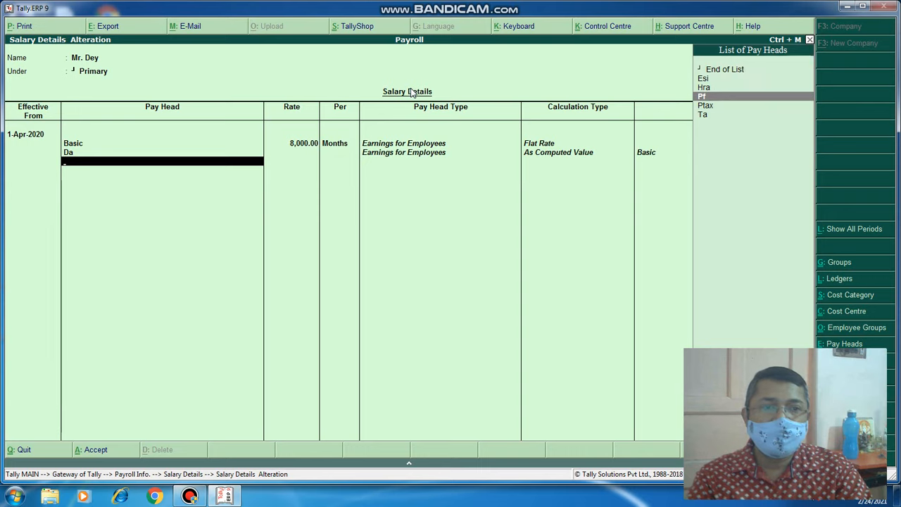
key(Down)
key(Down)
key(Return)
key(Down)
key(Down)
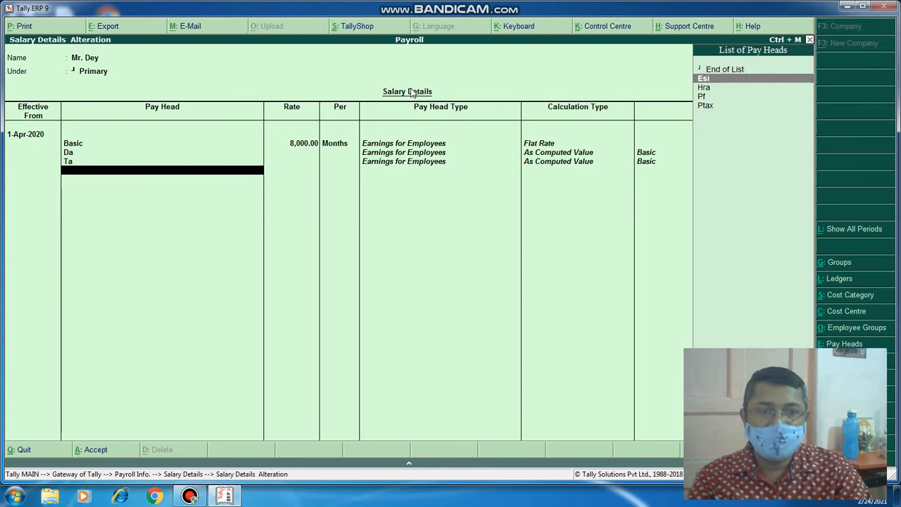
key(Return)
Step: Add the Esi, Pf and Ptax pay heads, end the list and save the first employee's salary details
key(Down)
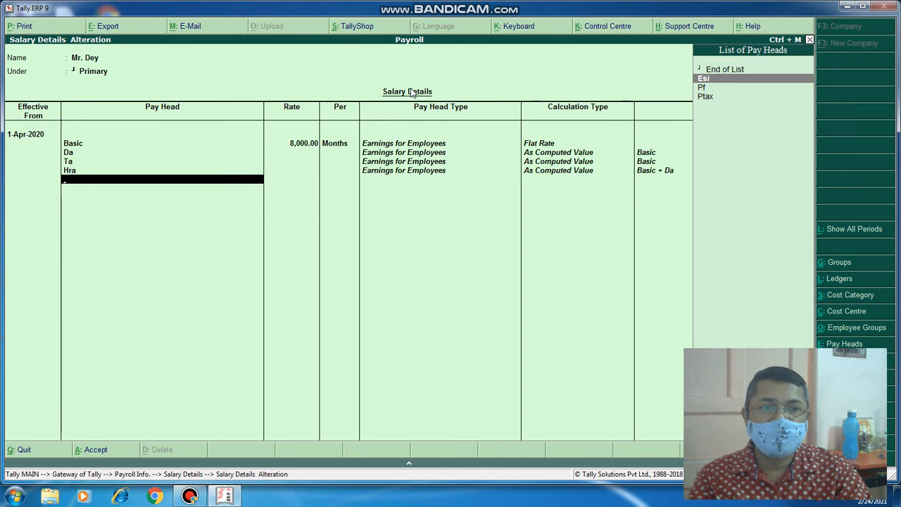
key(Return)
key(Down)
key(Return)
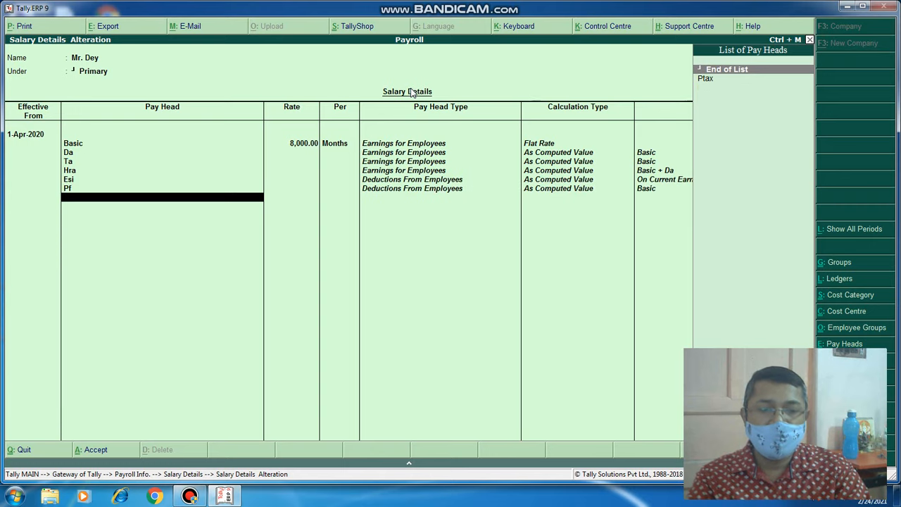
key(Down)
key(Return)
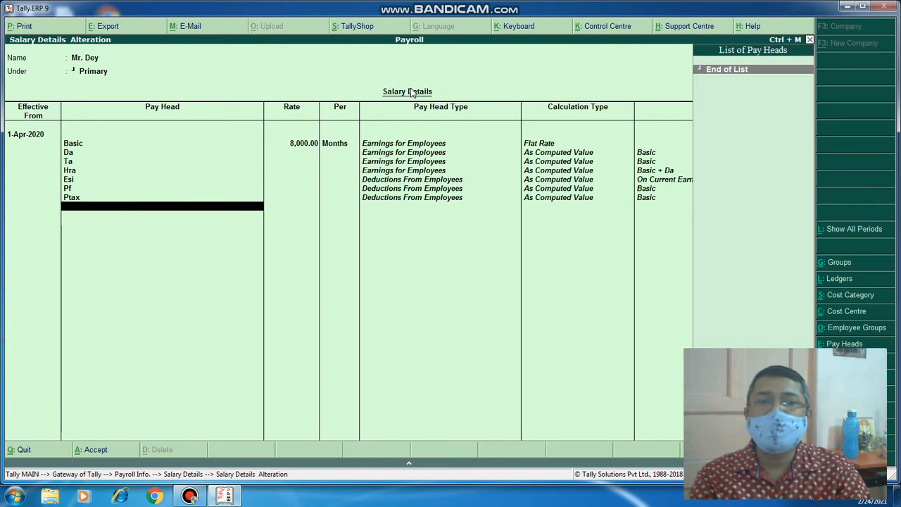
key(Return)
key(ctrl+a)
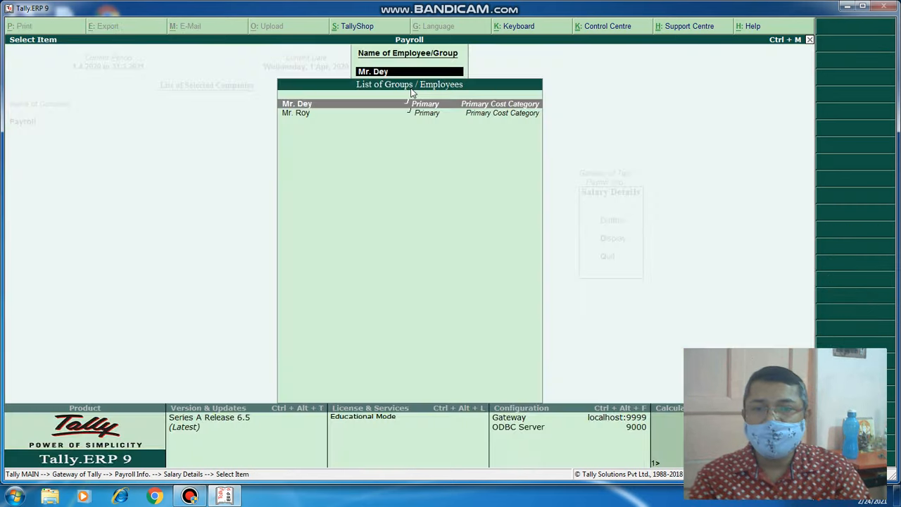
Step: For the second listed employee, add Basic effective from 1-Apr-2020 with a rate of 15000, followed by the Da pay head
key(Down)
key(Return)
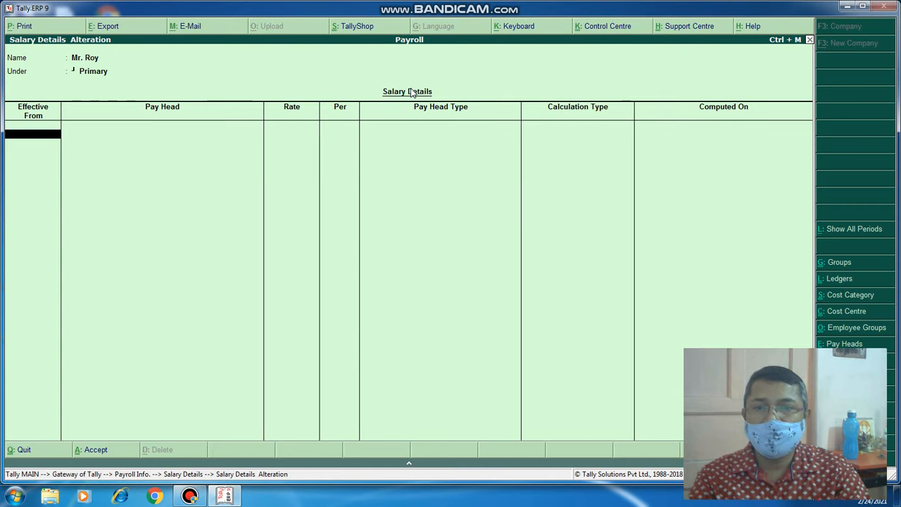
text(1.4.)
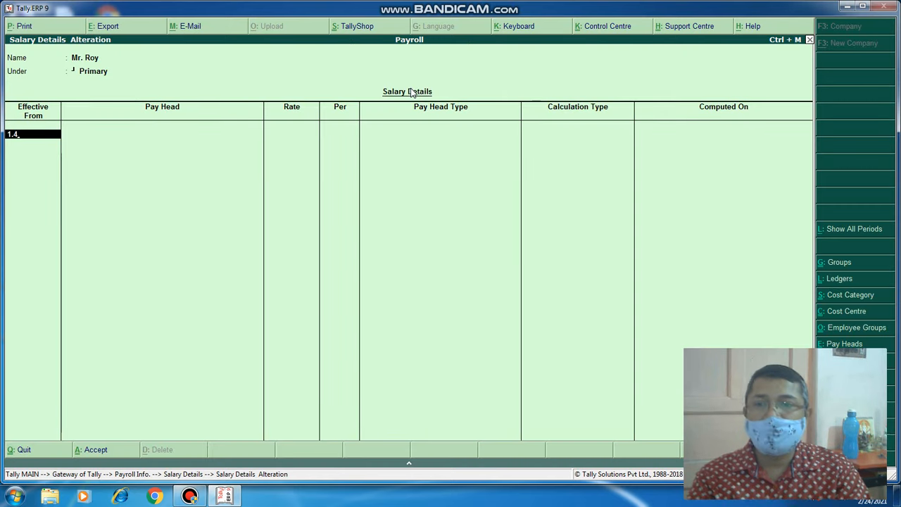
key(Return)
key(Return)
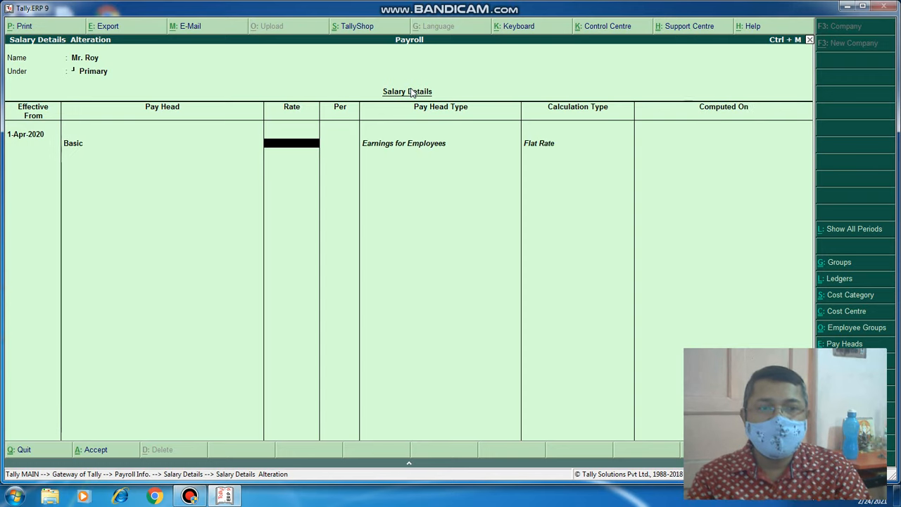
text(15000)
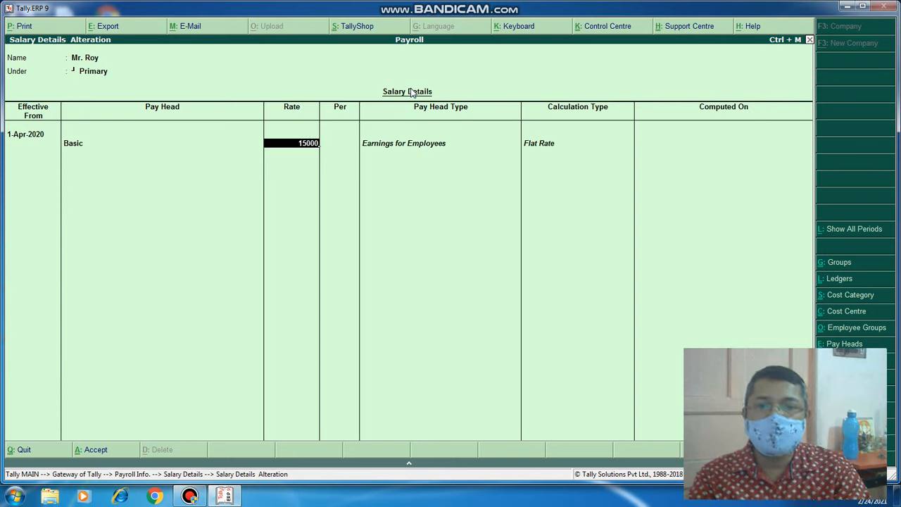
key(Return)
key(Down)
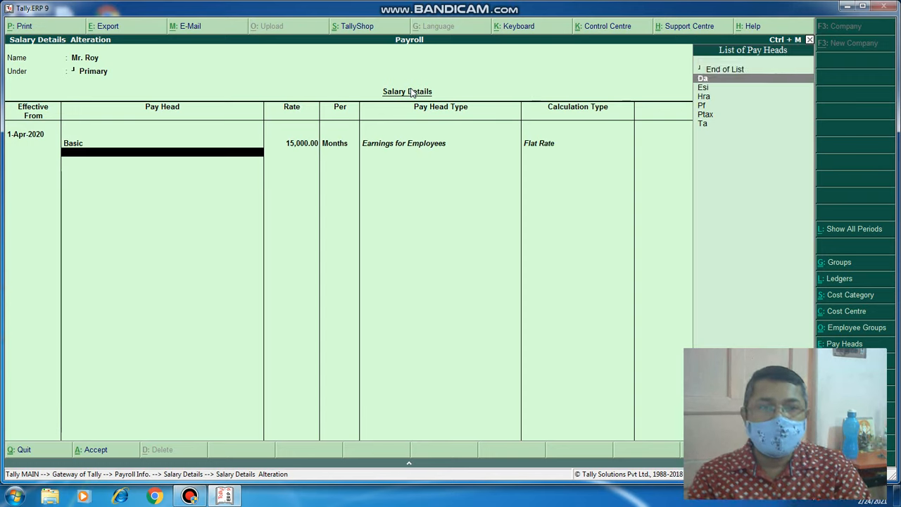
key(Return)
Step: Add the Ta and Hra pay heads to the second employee's salary details
key(Down)
key(Down)
key(Down)
key(Down)
key(Down)
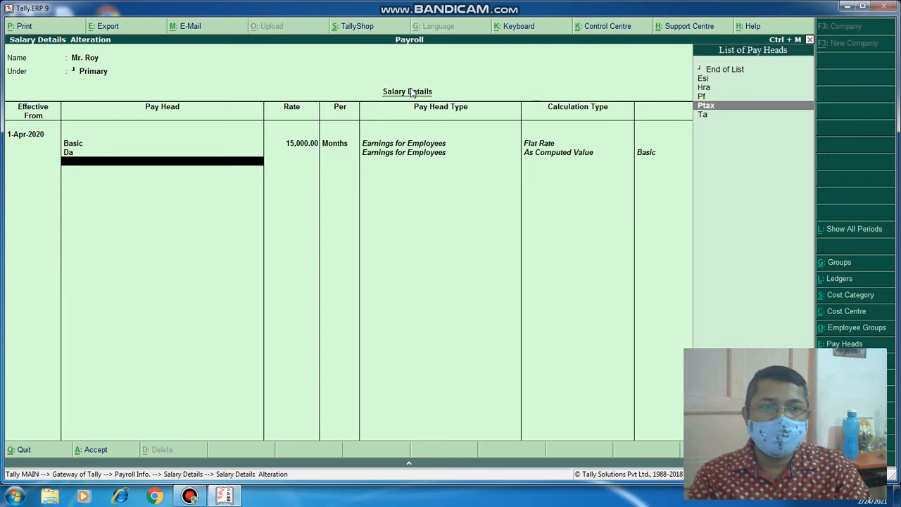
key(Return)
key(Down)
key(Down)
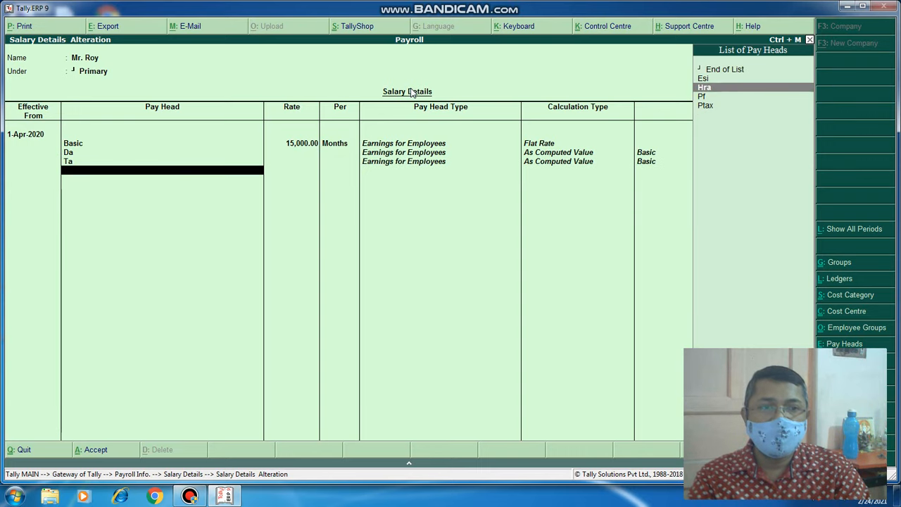
key(Return)
Step: Add the Esi and Pf pay heads to the second employee's salary details
key(Down)
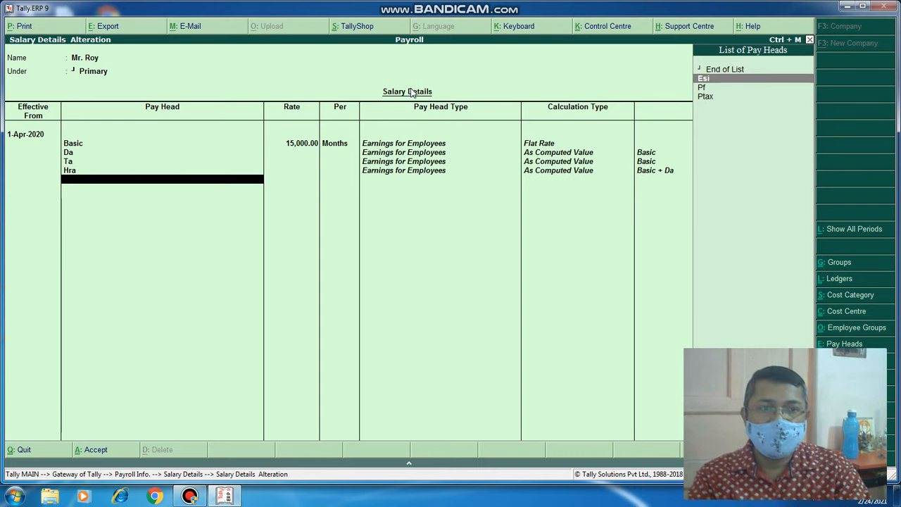
key(Return)
key(Return)
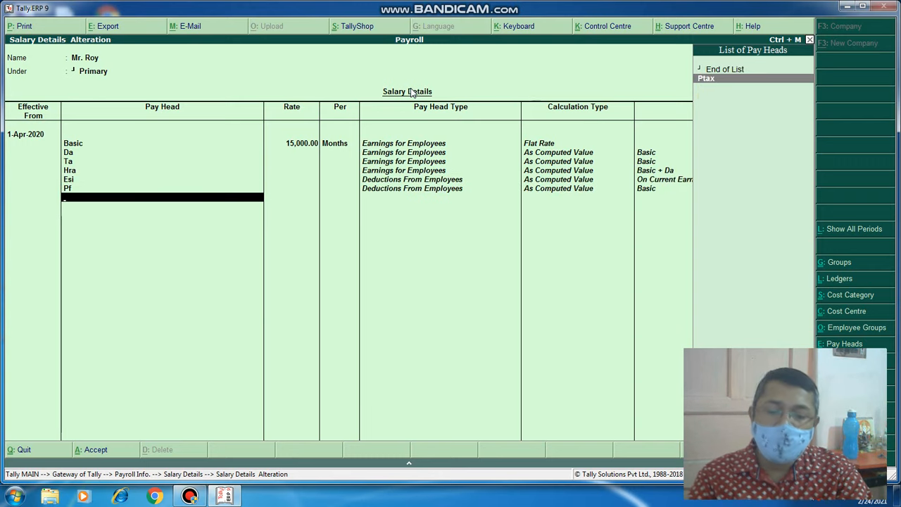
Step: Remove the Ta and Hra pay heads from the second employee's salary details
key(Up)
key(Up)
key(Up)
key(Up)
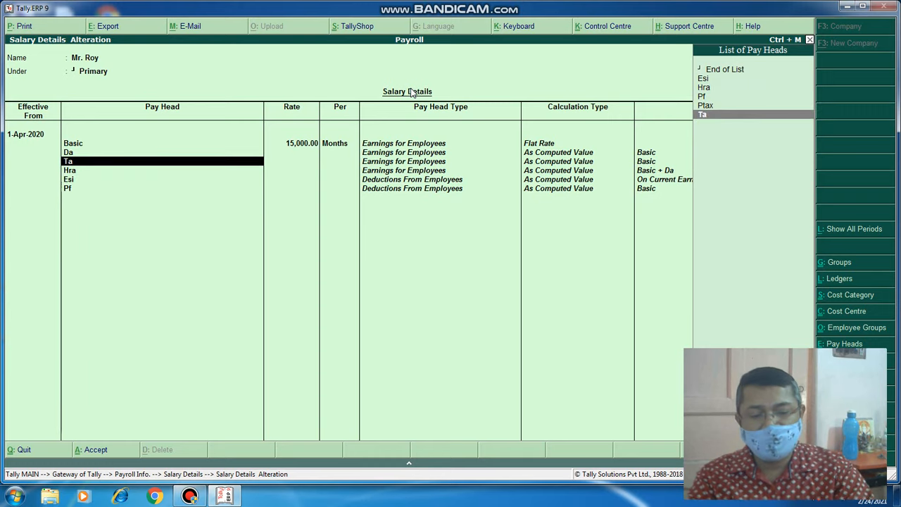
key(Up)
key(Up)
key(Up)
key(Up)
key(Up)
key(Return)
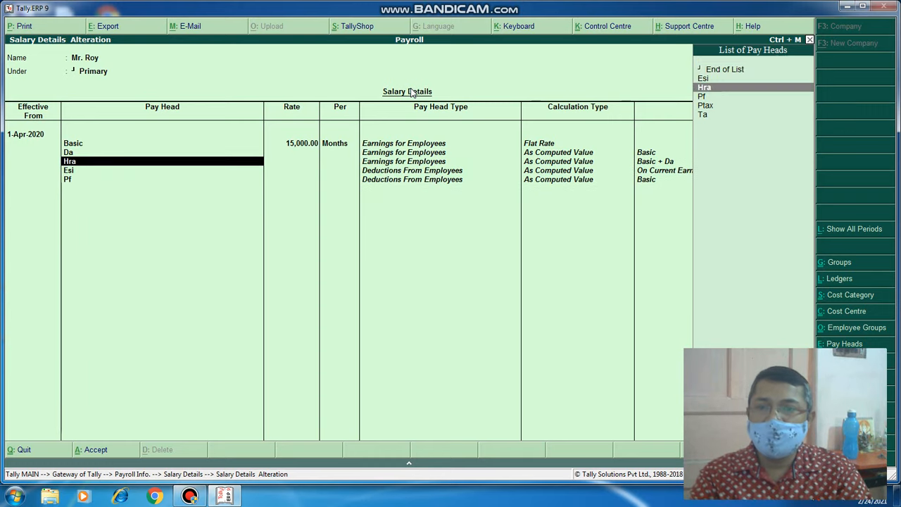
key(Up)
key(Up)
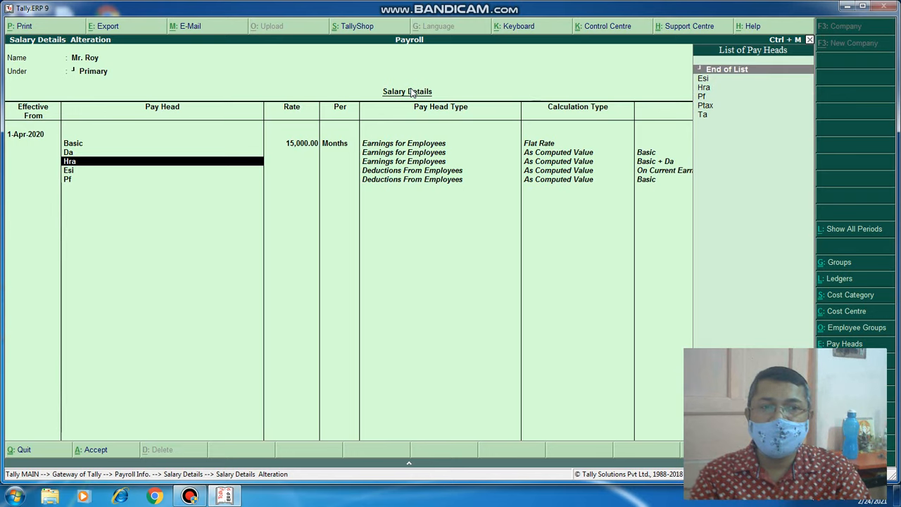
key(Return)
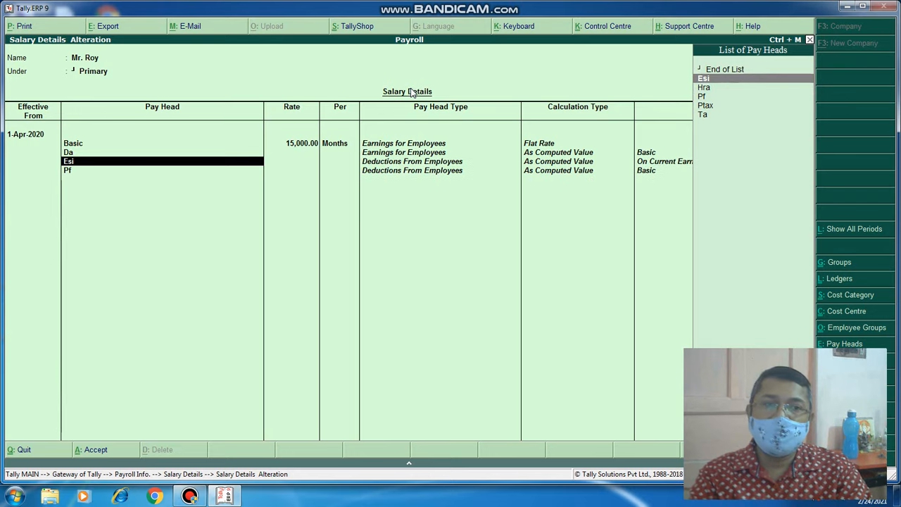
Step: Keep Esi and Pf, end the pay head list and save the second employee's salary details
key(Return)
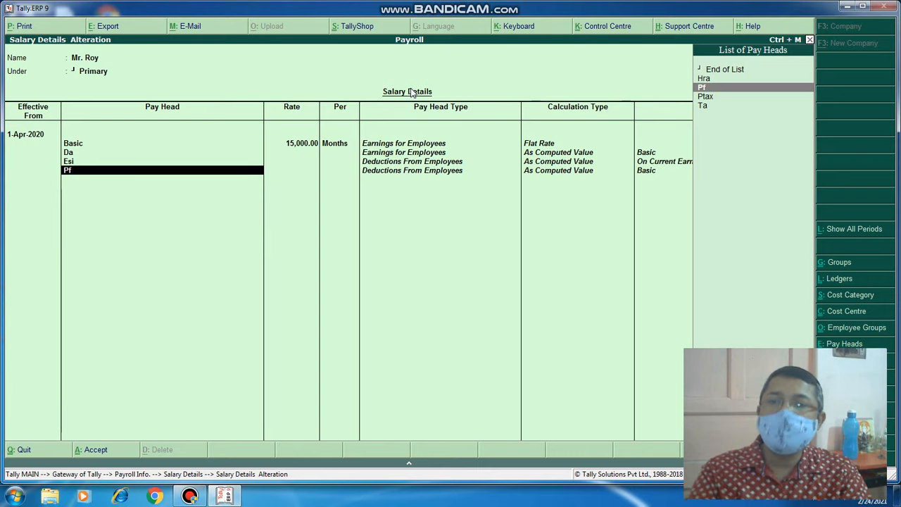
key(Return)
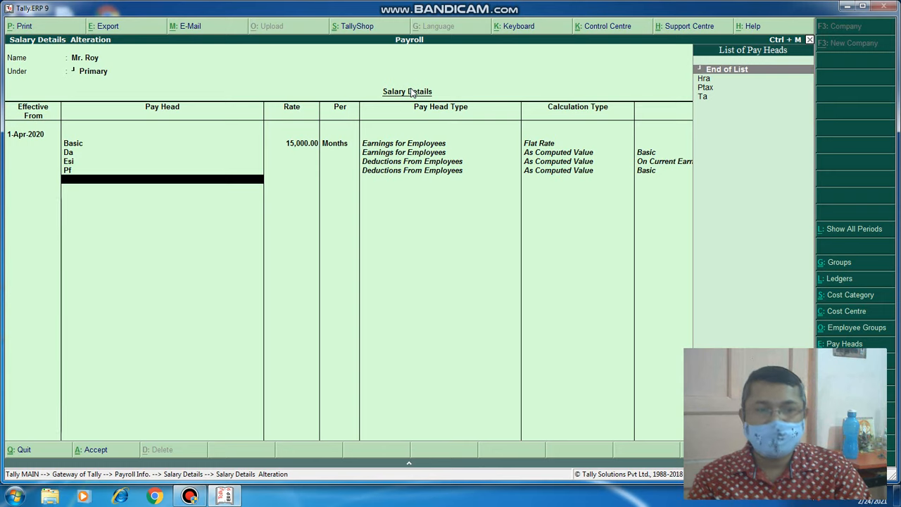
key(Return)
key(ctrl+a)
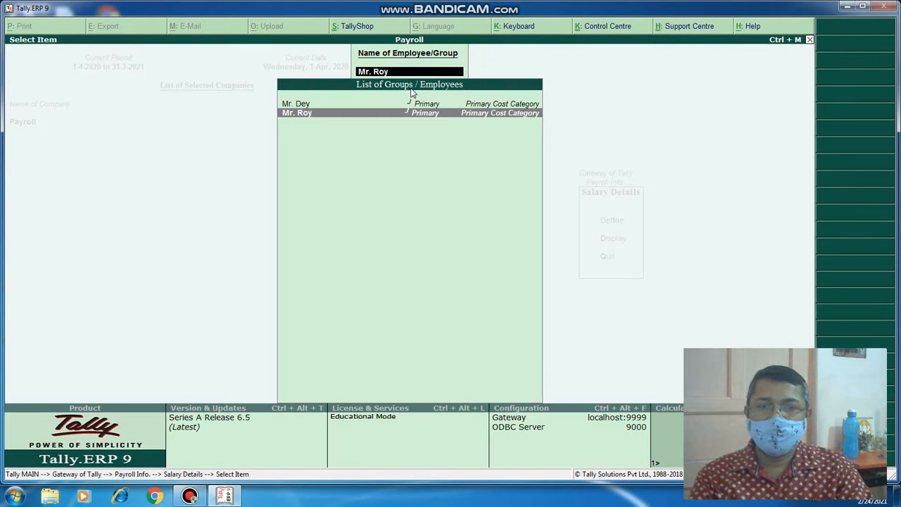
Step: Leave the salary details setup and open payroll voucher creation
key(Escape)
key(Escape)
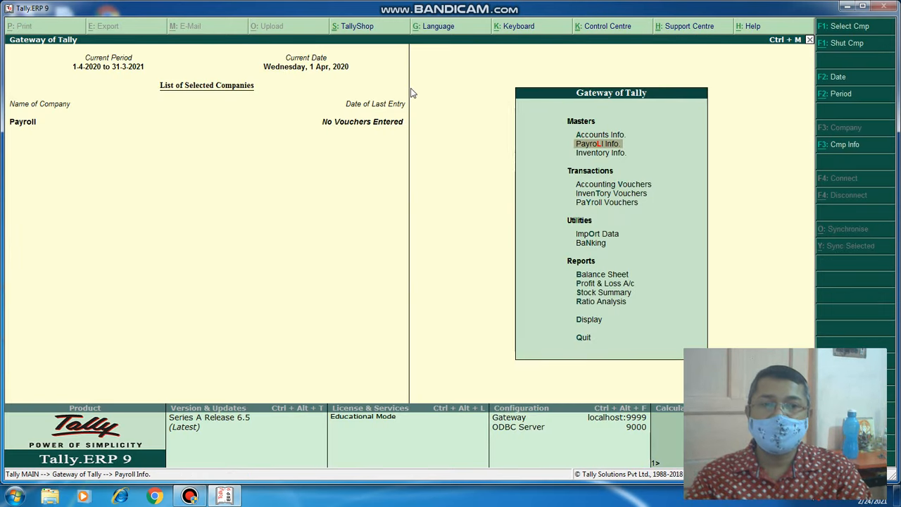
key(Down)
key(Down)
key(Down)
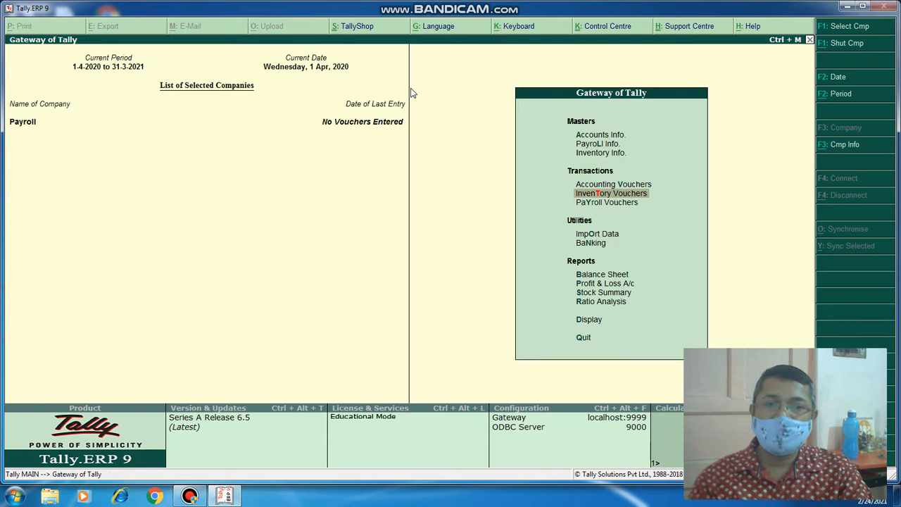
key(Down)
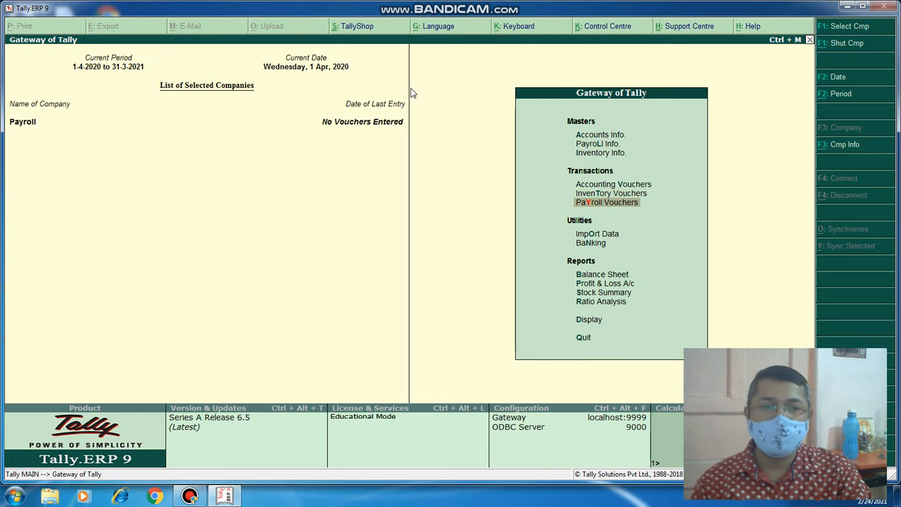
key(Return)
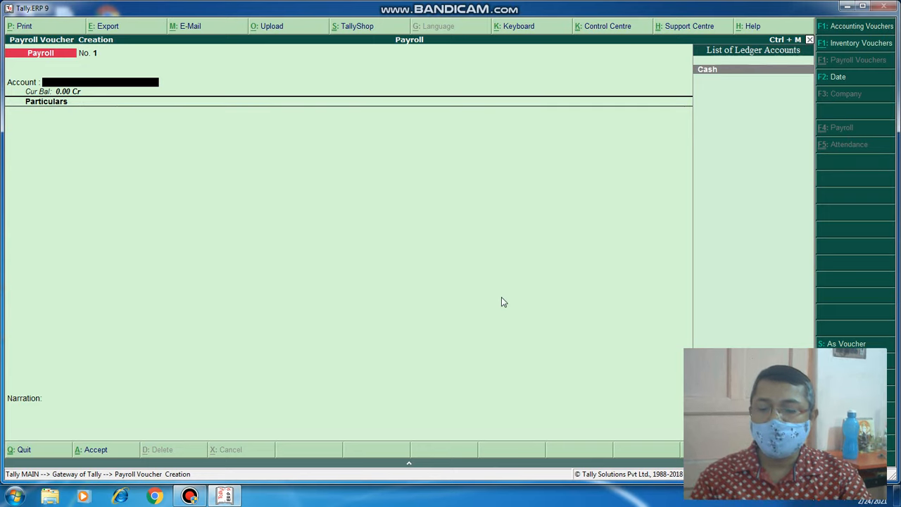
key(ctrl+f)
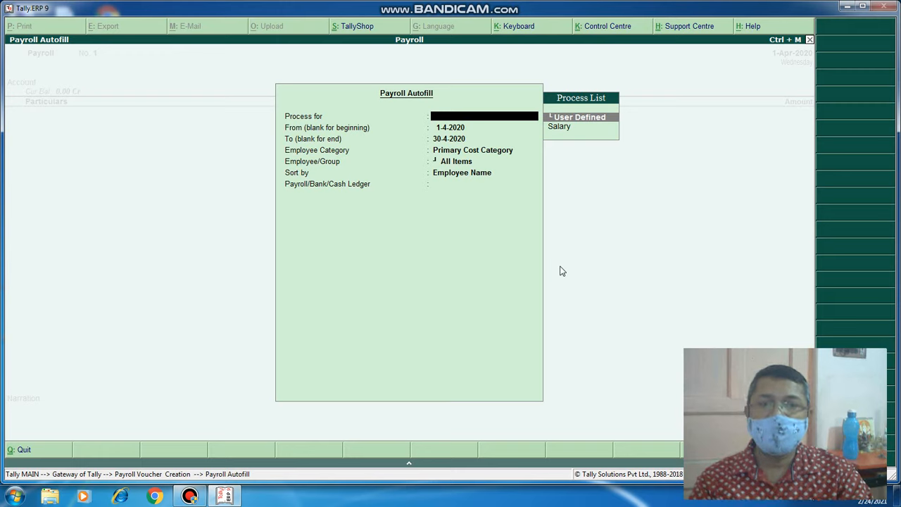
key(Down)
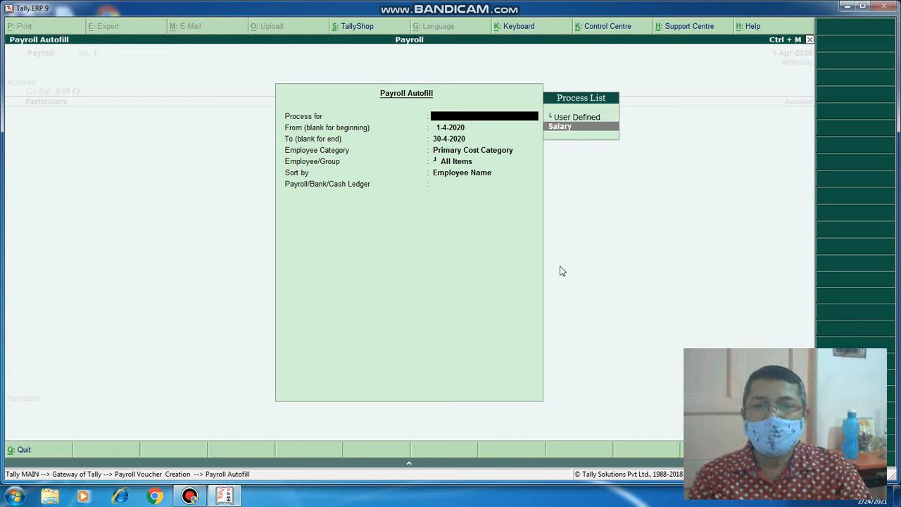
key(Return)
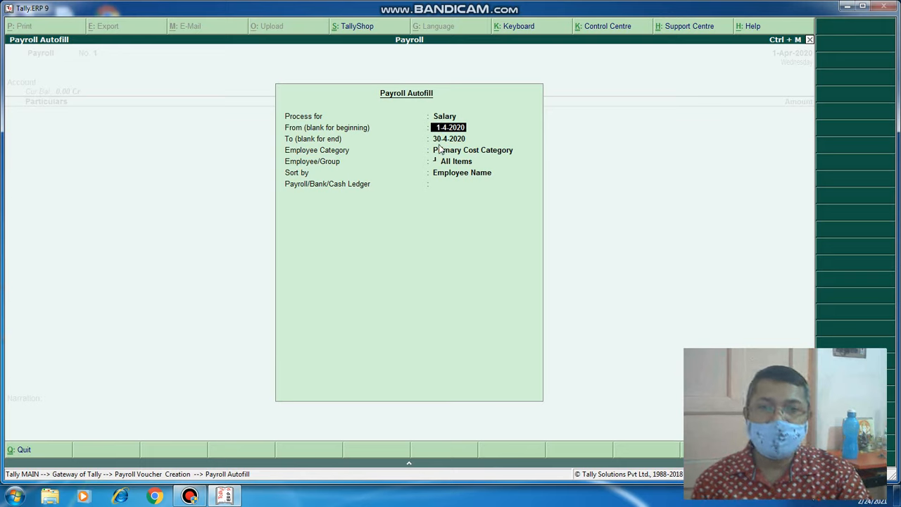
text(1-5)
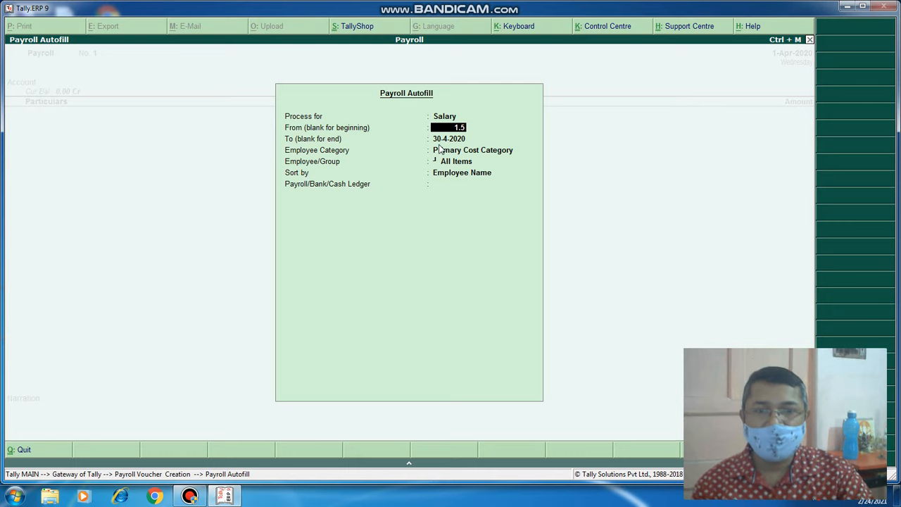
key(Return)
key(Escape)
key(Escape)
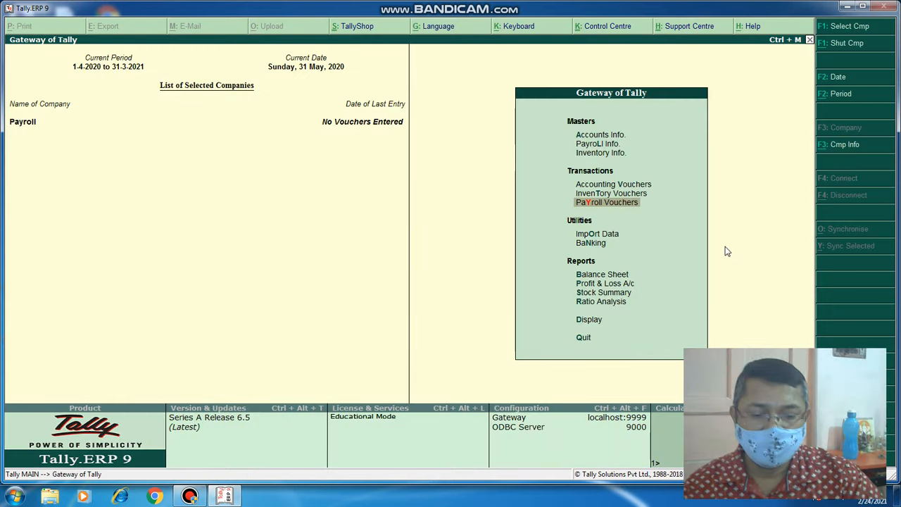
Step: Start a new payroll voucher and set its autofill to process Salary from 1-5-2020 to 31-5-2020
key(Return)
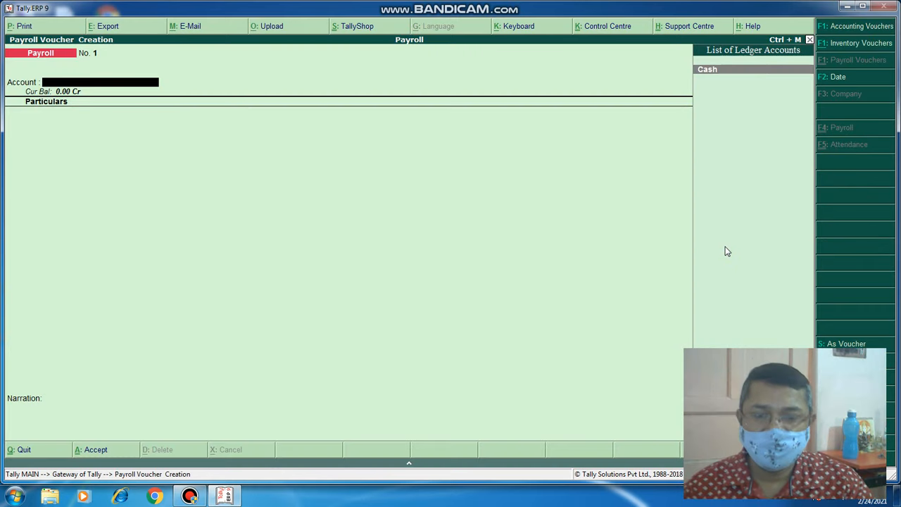
key(ctrl+f)
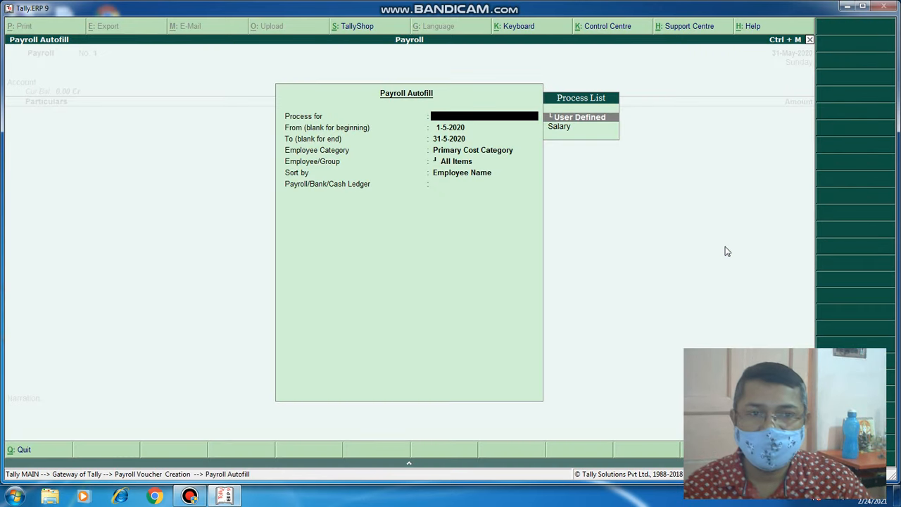
key(Down)
key(Return)
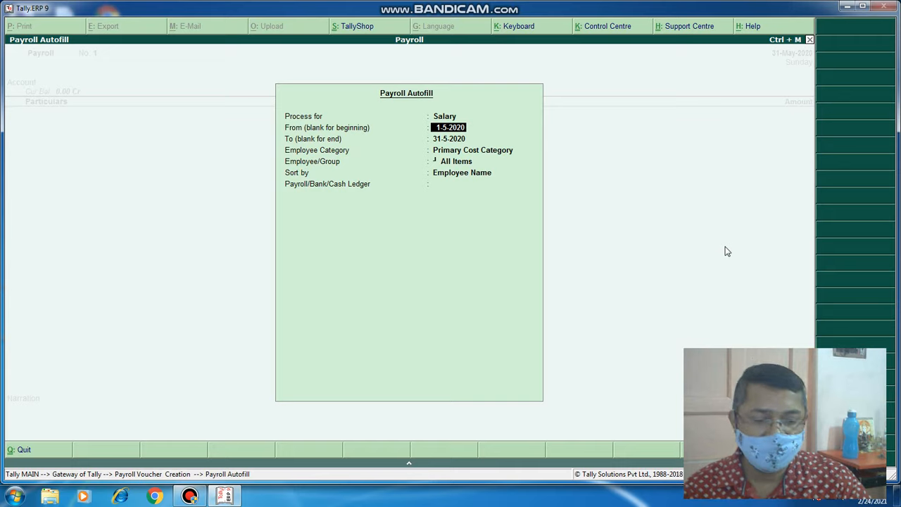
text(1.5)
key(Return)
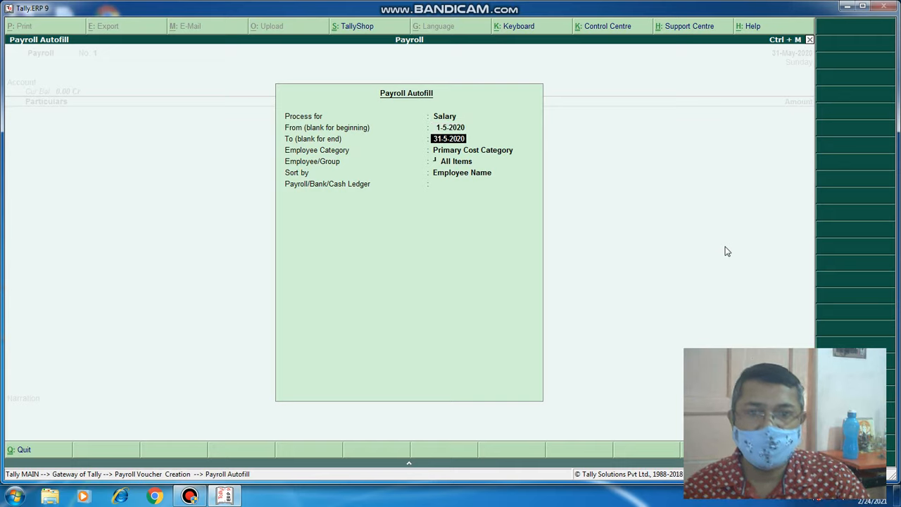
text(31.5)
key(Return)
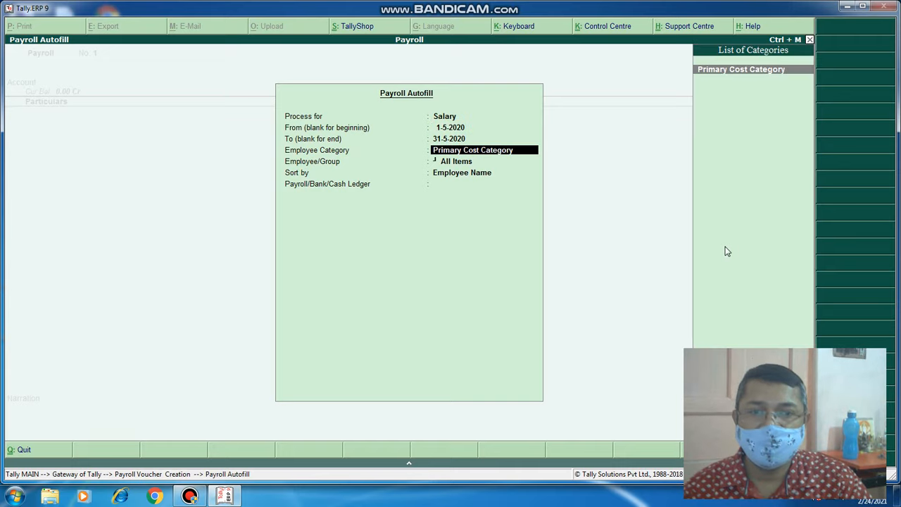
Step: Autofill for Primary Cost Category and All Items, sorted by Employee Name, with Cash as the ledger, and save the voucher
key(Return)
key(Return)
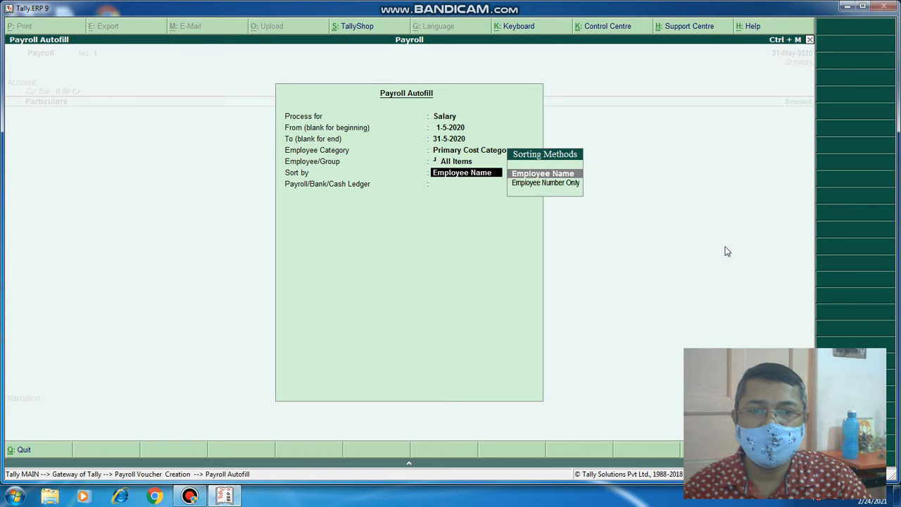
key(Return)
key(Return)
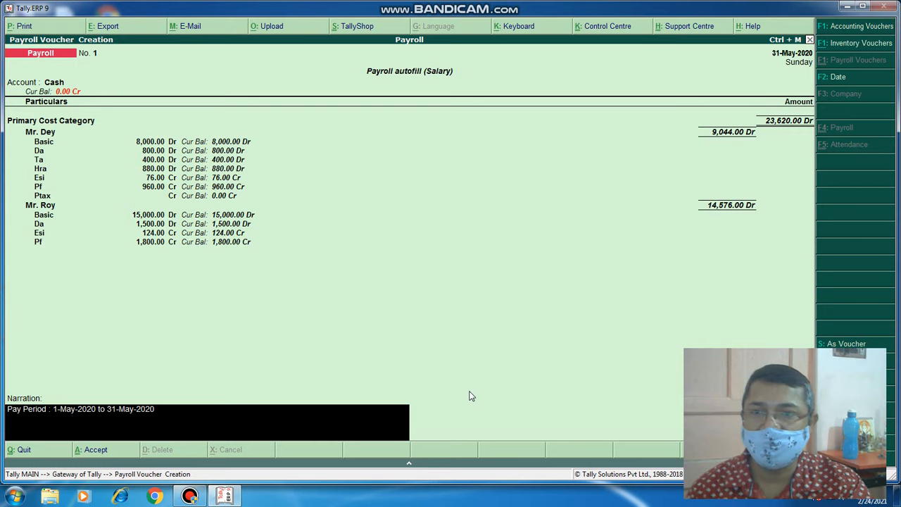
key(ctrl+a)
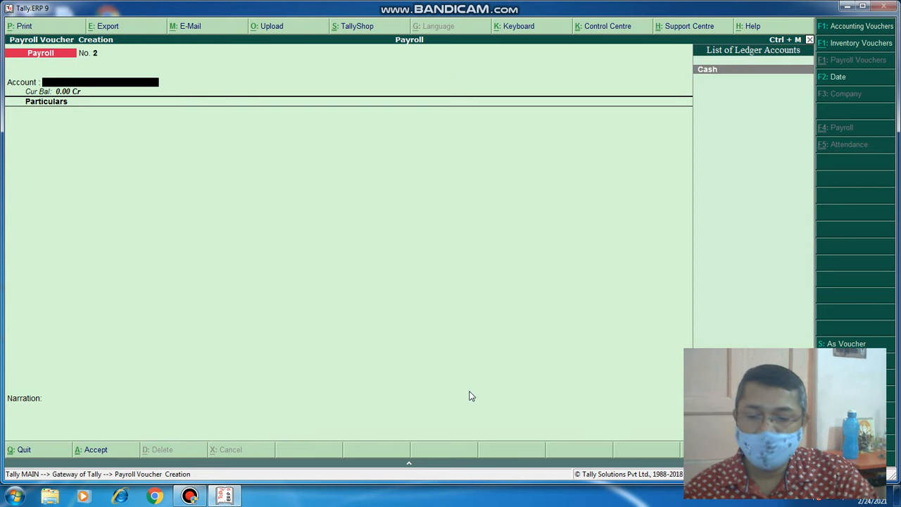
Step: Leave payroll voucher entry and open the list of display reports
key(Escape)
key(Up)
key(Up)
key(Up)
key(Up)
key(Up)
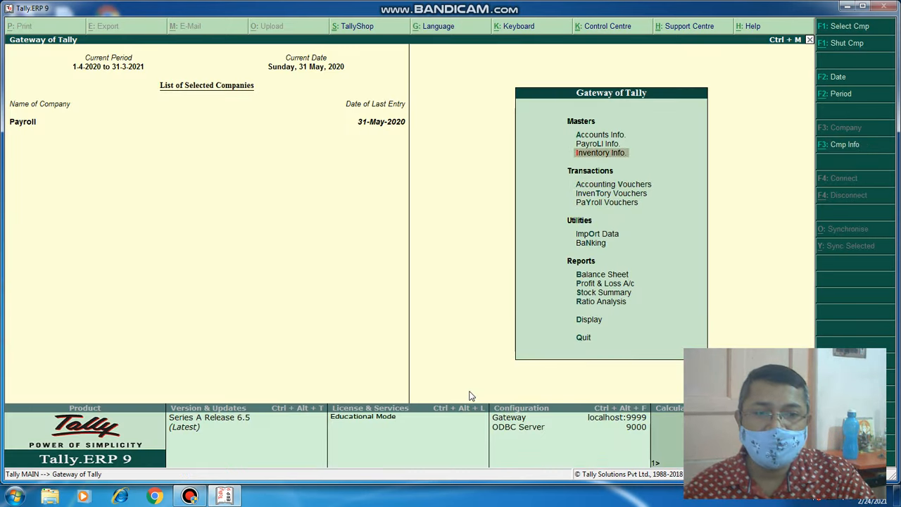
key(Up)
key(Return)
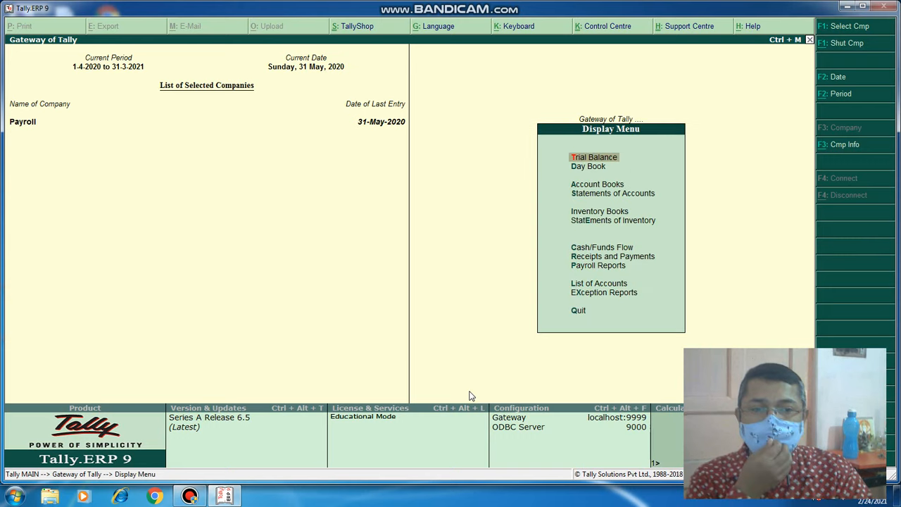
Step: Open the Statements of Payroll among the payroll reports
key(Down)
key(Down)
key(Down)
key(Down)
key(Down)
key(Down)
key(Down)
key(Down)
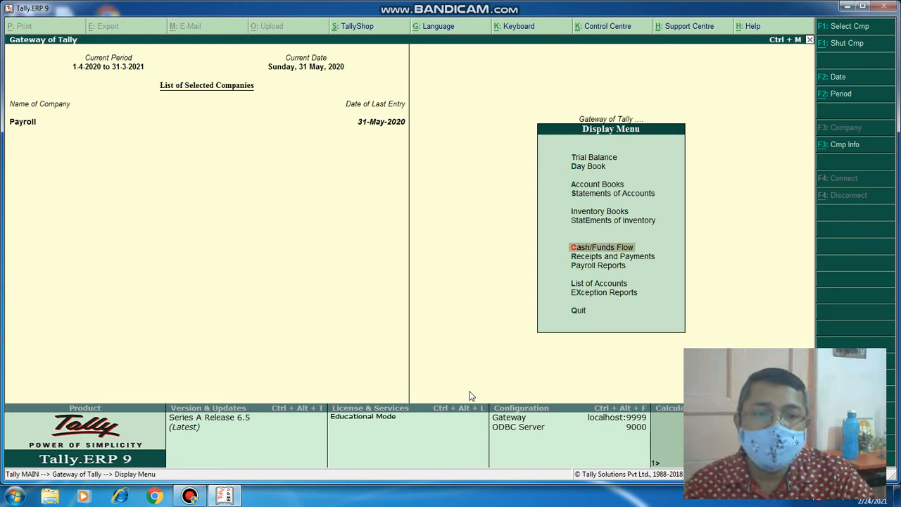
key(Return)
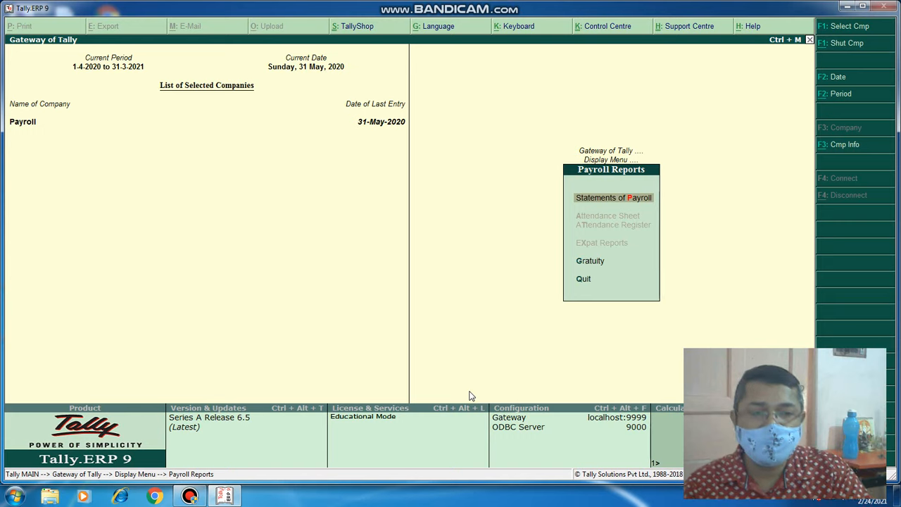
key(Return)
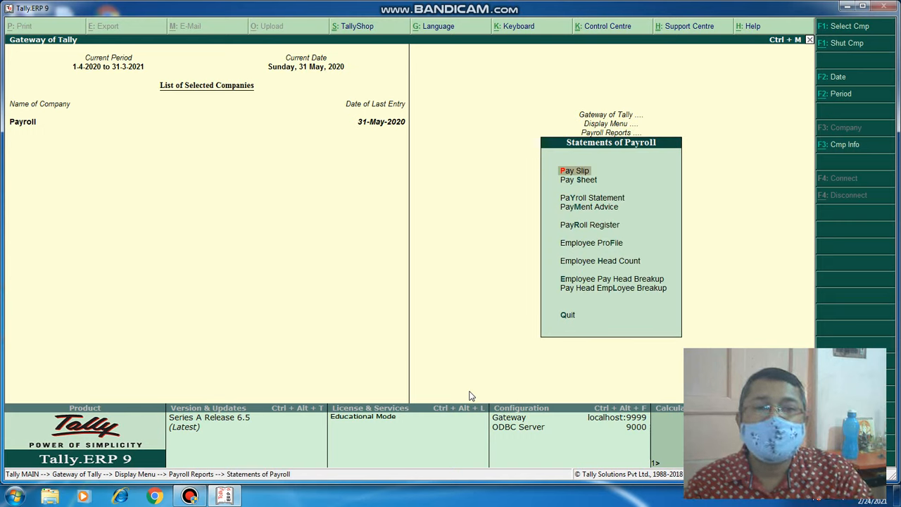
Step: View the Pay Sheet for all employee categories and all employees, checking earnings, deductions and net amounts, and close it
key(Down)
key(Up)
key(Down)
key(Return)
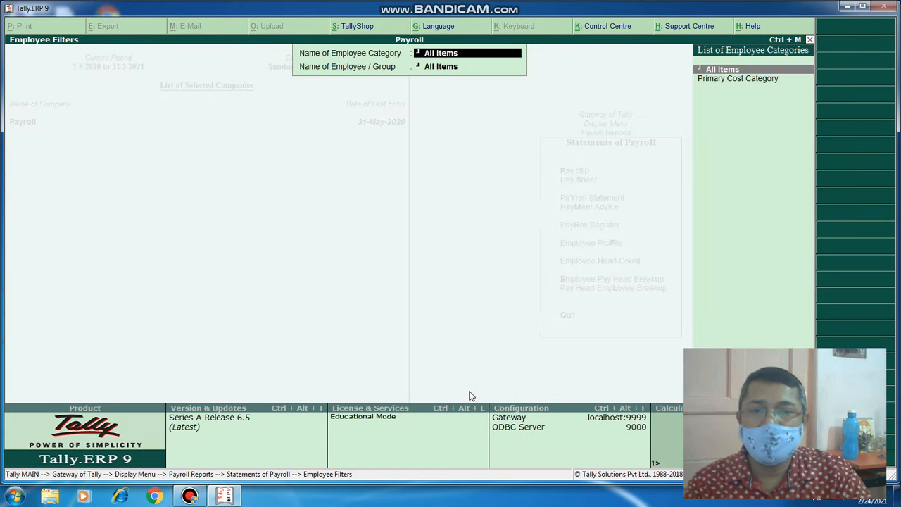
key(Return)
key(Return)
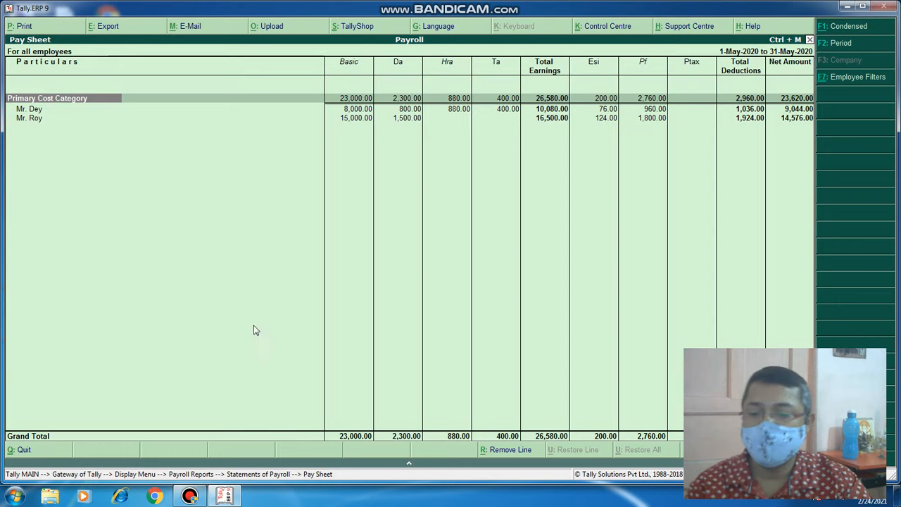
key(Escape)
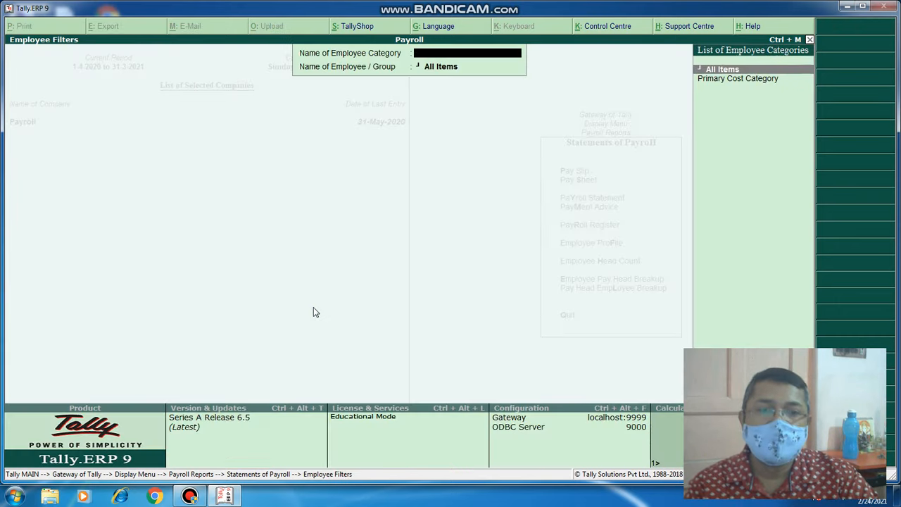
key(Escape)
Step: View the Single Pay Slip of the first listed employee, checking earnings and deductions, and close it
key(Up)
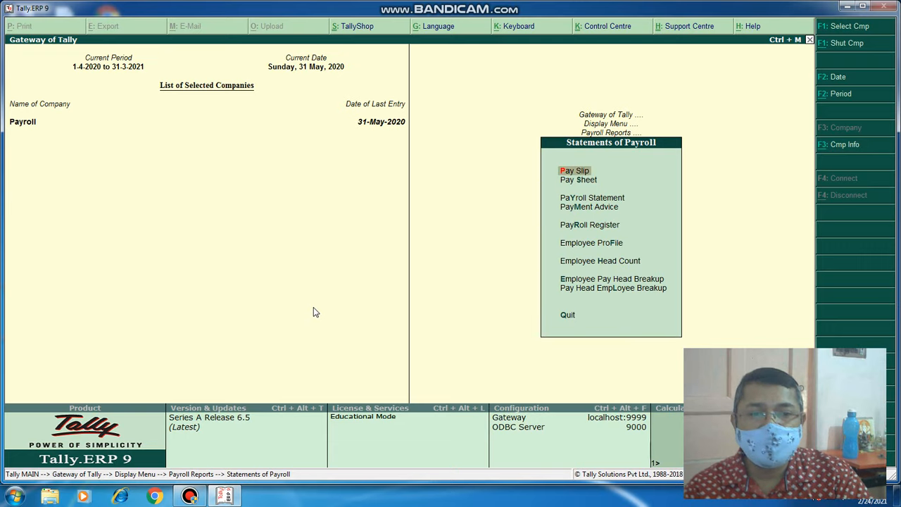
key(Return)
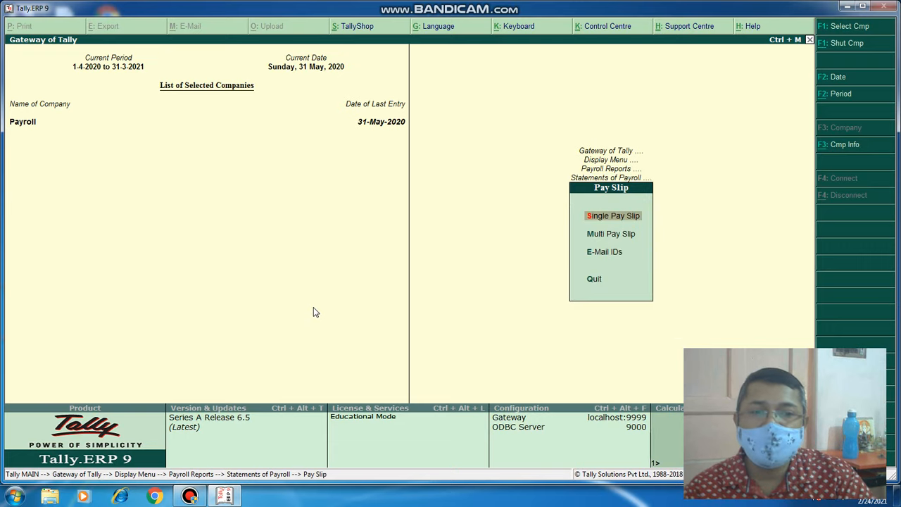
key(Return)
key(Return)
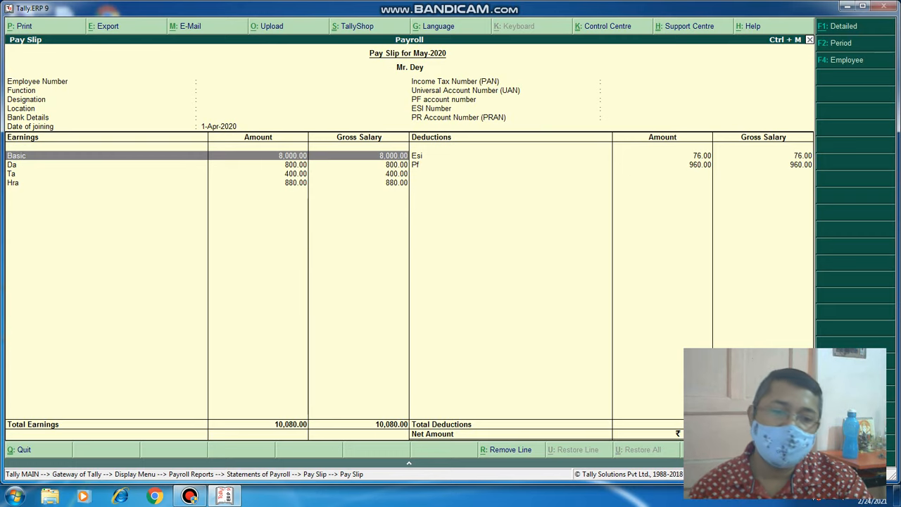
key(Escape)
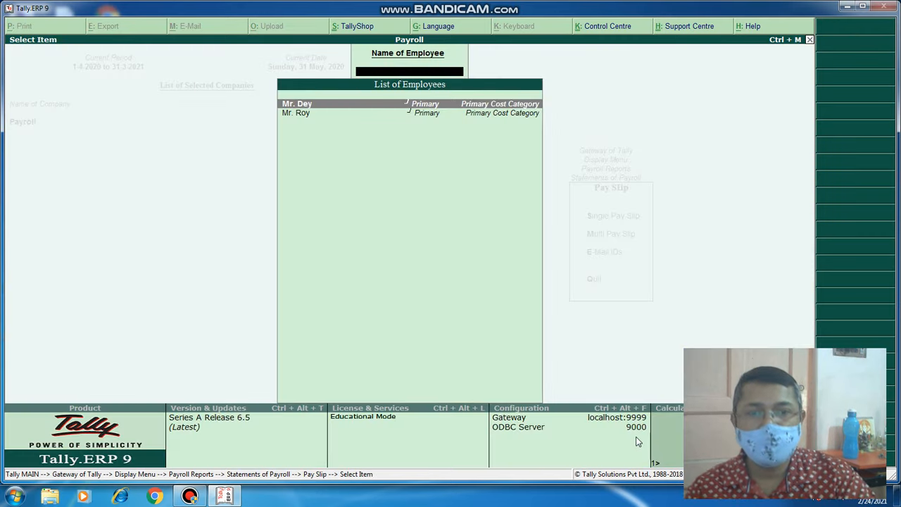
key(Escape)
Step: View the Multi Pay Slip for all employee categories and all employees, and return to the payroll statements
key(Down)
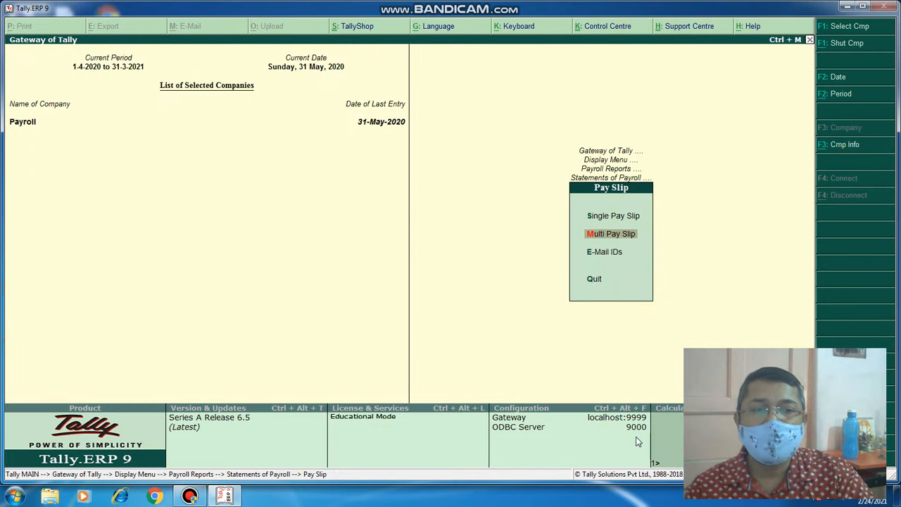
key(Return)
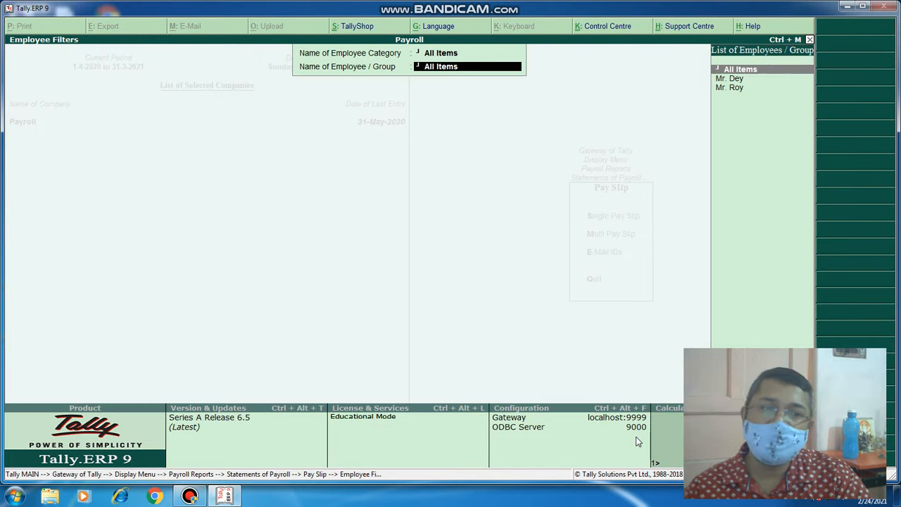
key(Return)
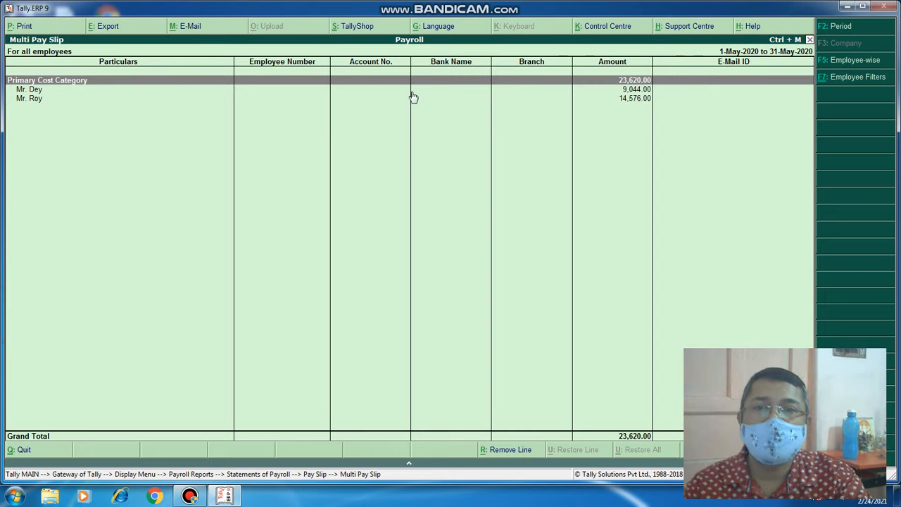
key(Escape)
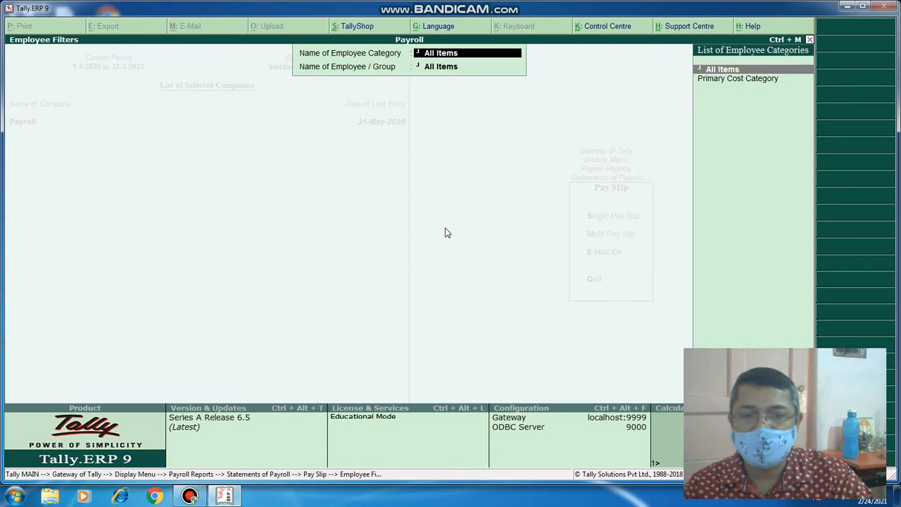
key(Escape)
key(Escape)
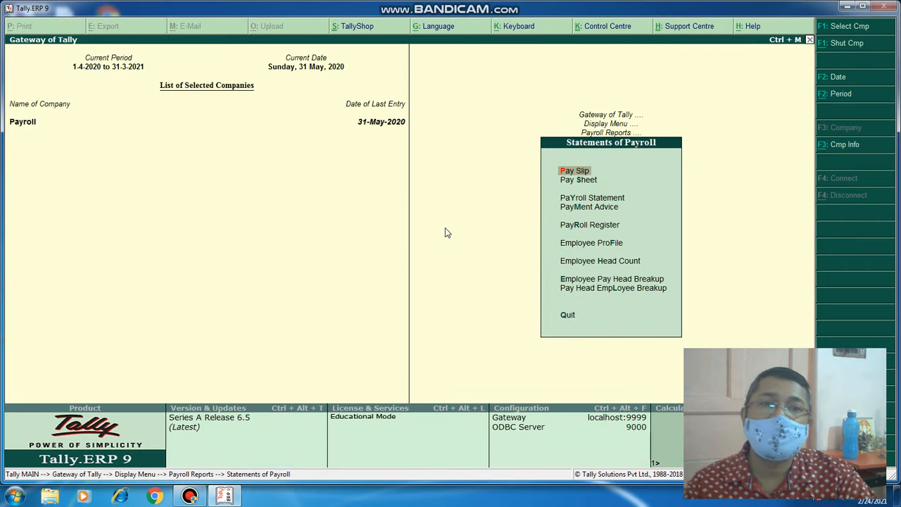
Step: Leave the payroll reports and start quitting the program from the main gateway
key(Escape)
key(Escape)
key(Escape)
key(Escape)
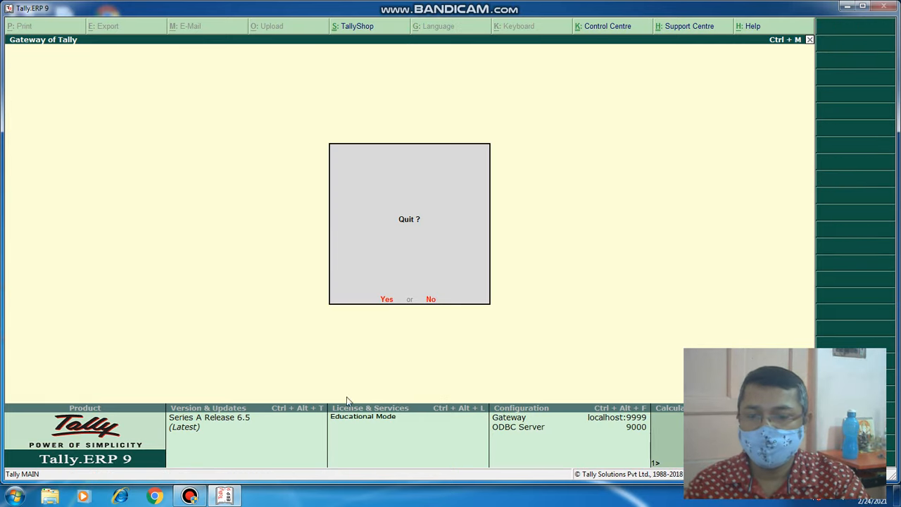
click(191, 496)
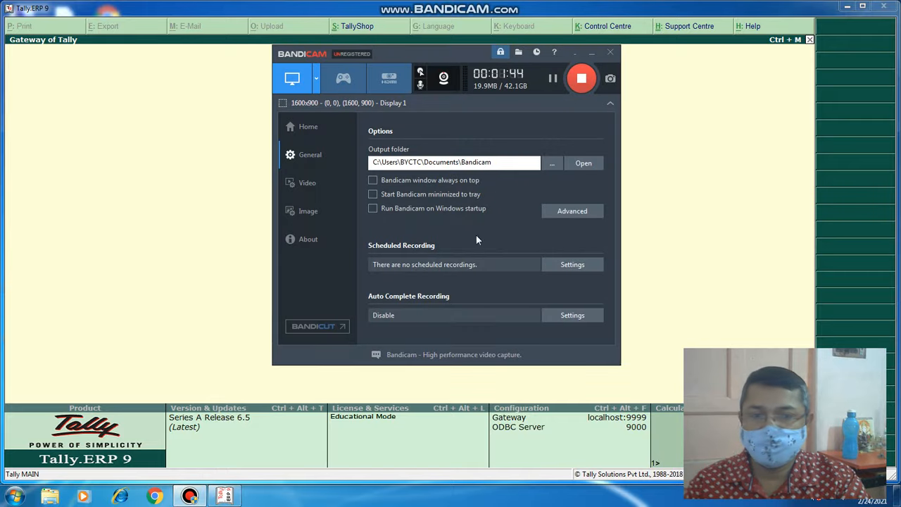